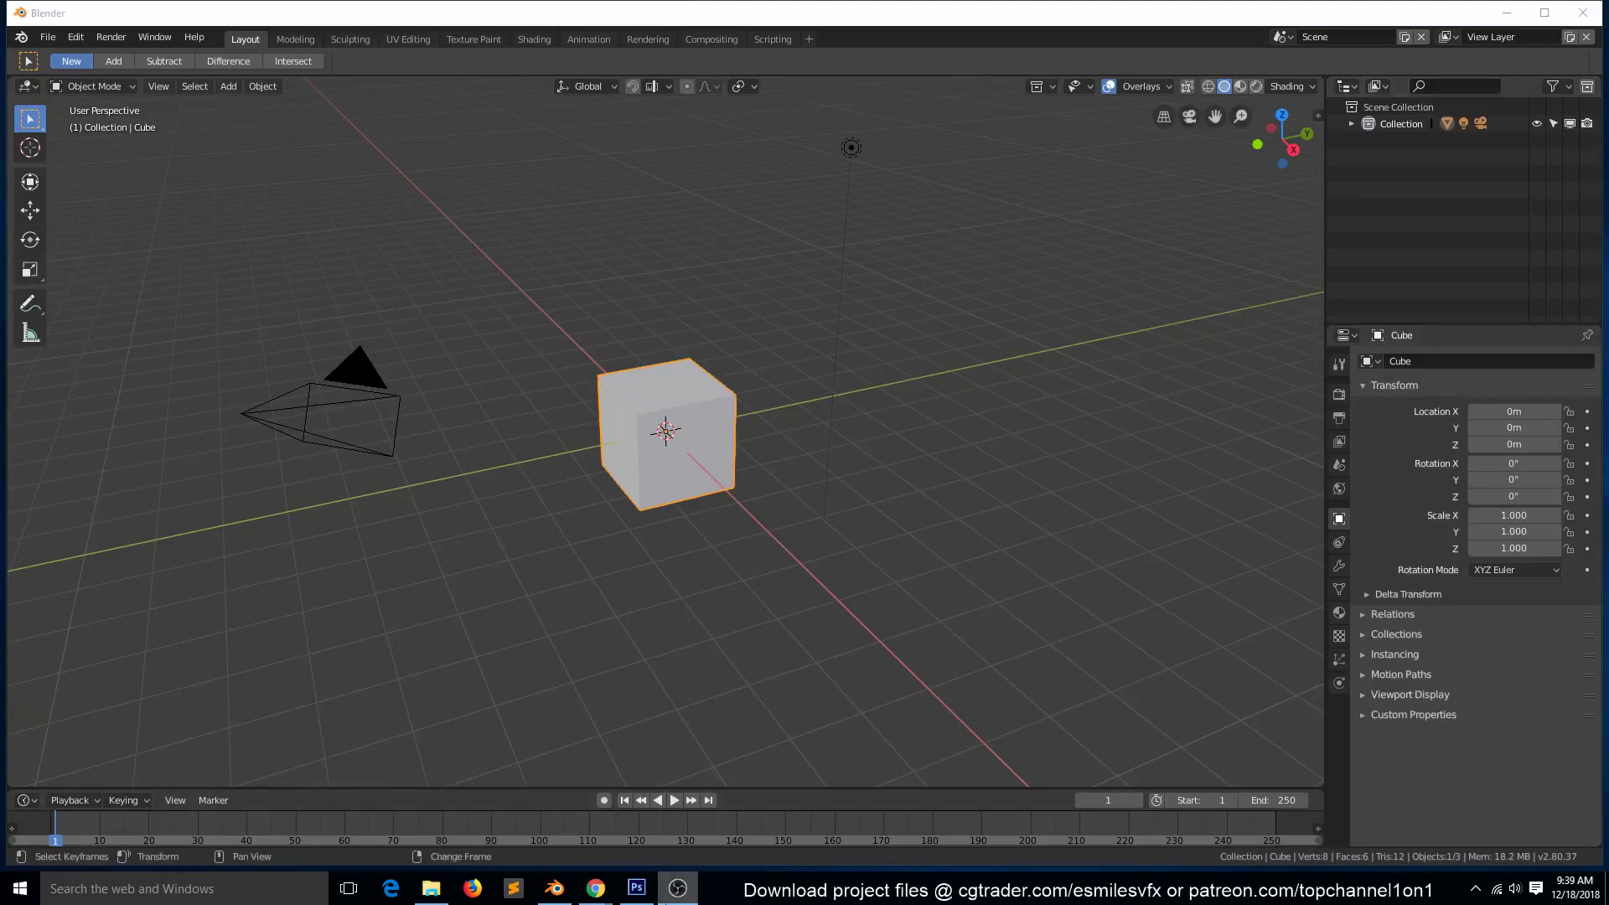
Switch to Chrome, look through the spaghetti image results for a reference, and open the Roasted Garlic Spaghetti Recipe picture.
{"action": "mouse_move", "coordinate": [594, 890]}
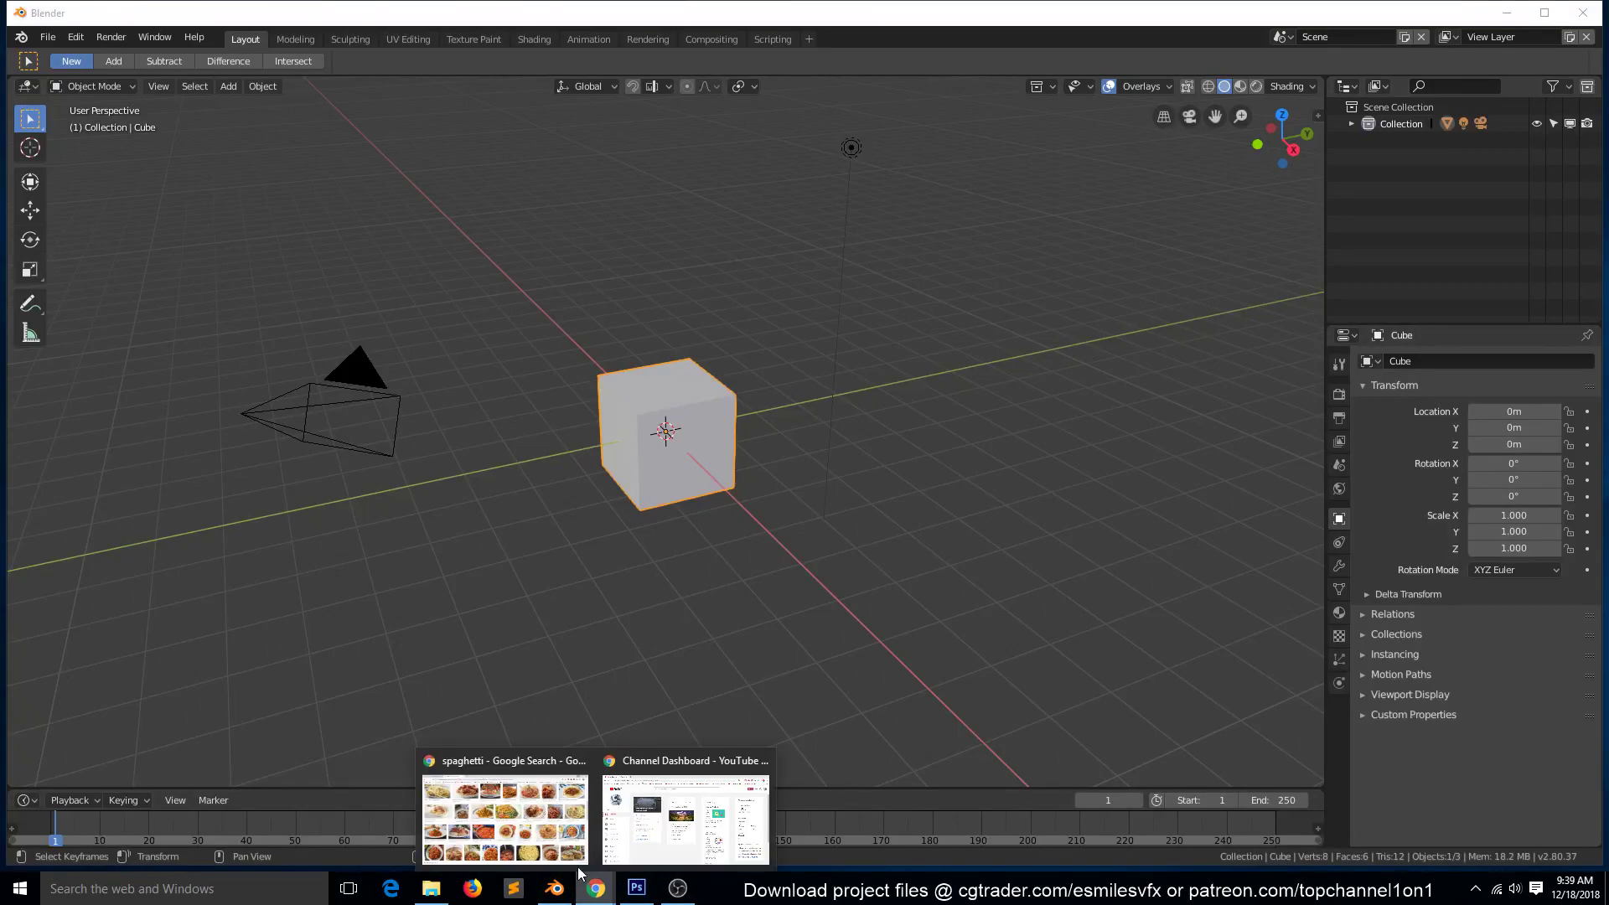
{"action": "left_click", "coordinate": [533, 833]}
{"action": "scroll", "coordinate": [592, 674], "scroll_direction": "up", "scroll_amount": 1}
{"action": "scroll", "coordinate": [591, 674], "scroll_direction": "up", "scroll_amount": 7}
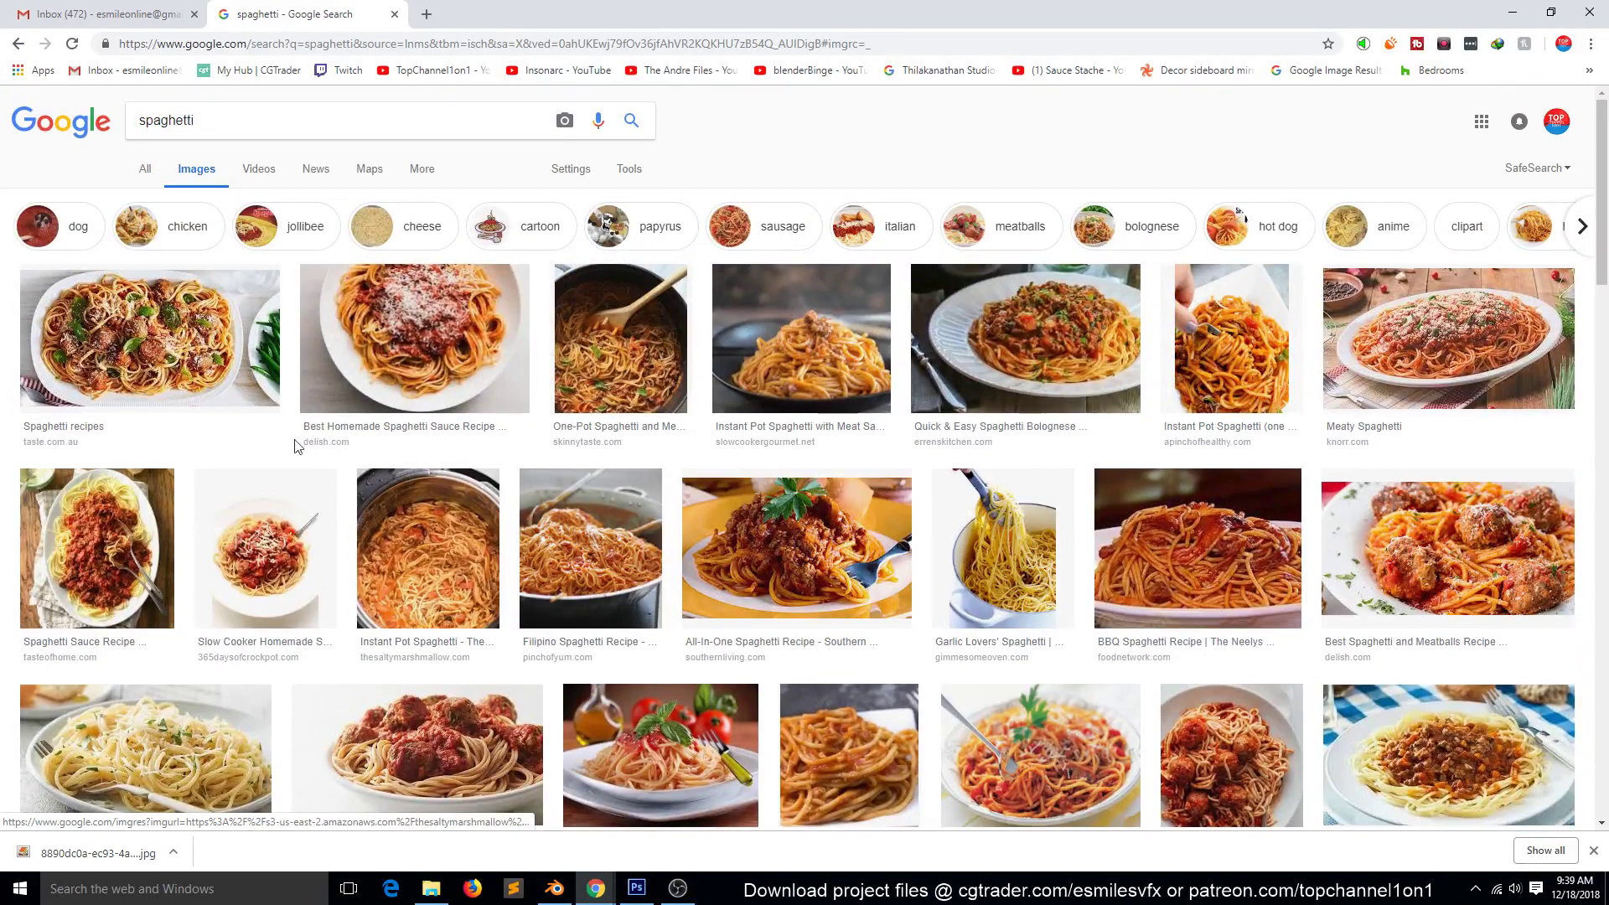
{"action": "scroll", "coordinate": [277, 495], "scroll_direction": "down", "scroll_amount": 3}
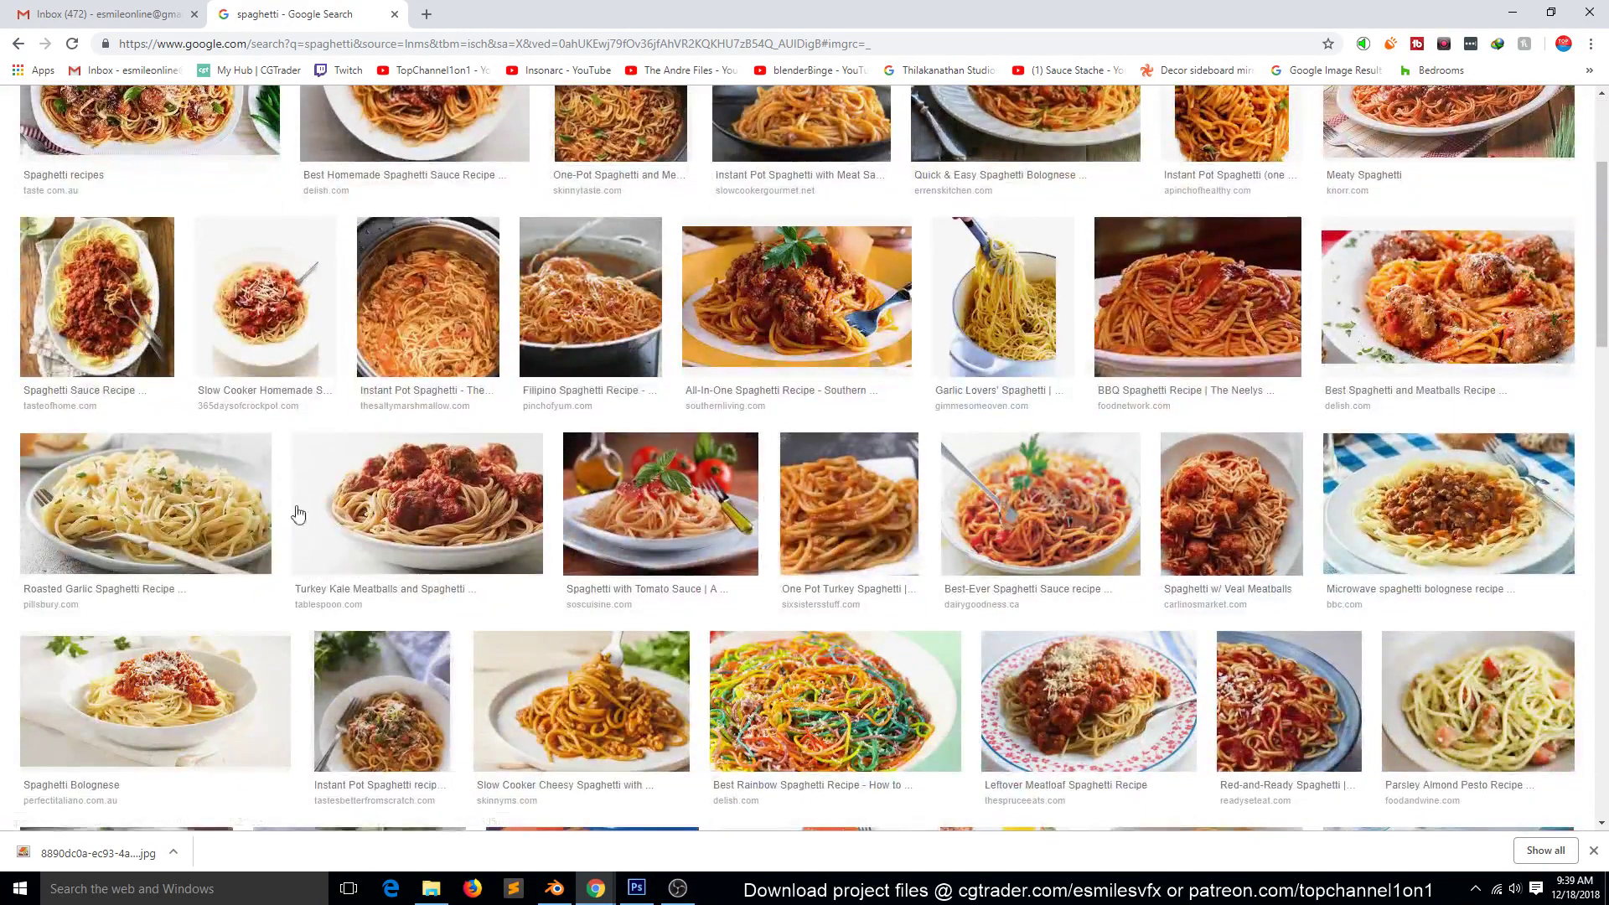
{"action": "scroll", "coordinate": [285, 511], "scroll_direction": "down", "scroll_amount": 4}
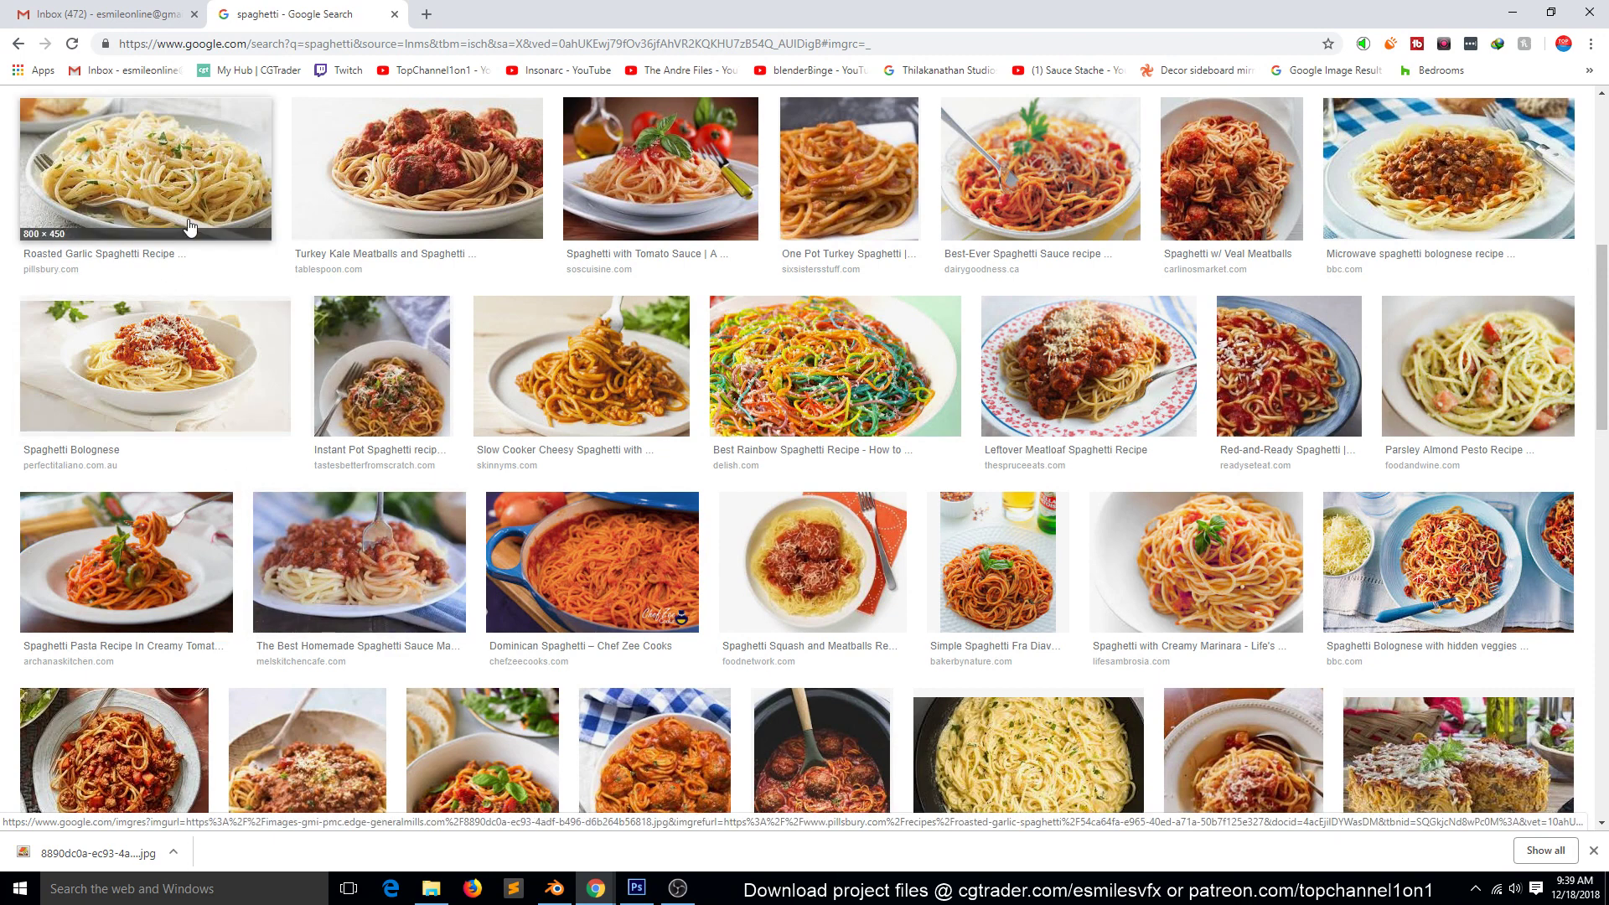
{"action": "scroll", "coordinate": [251, 289], "scroll_direction": "up", "scroll_amount": 3}
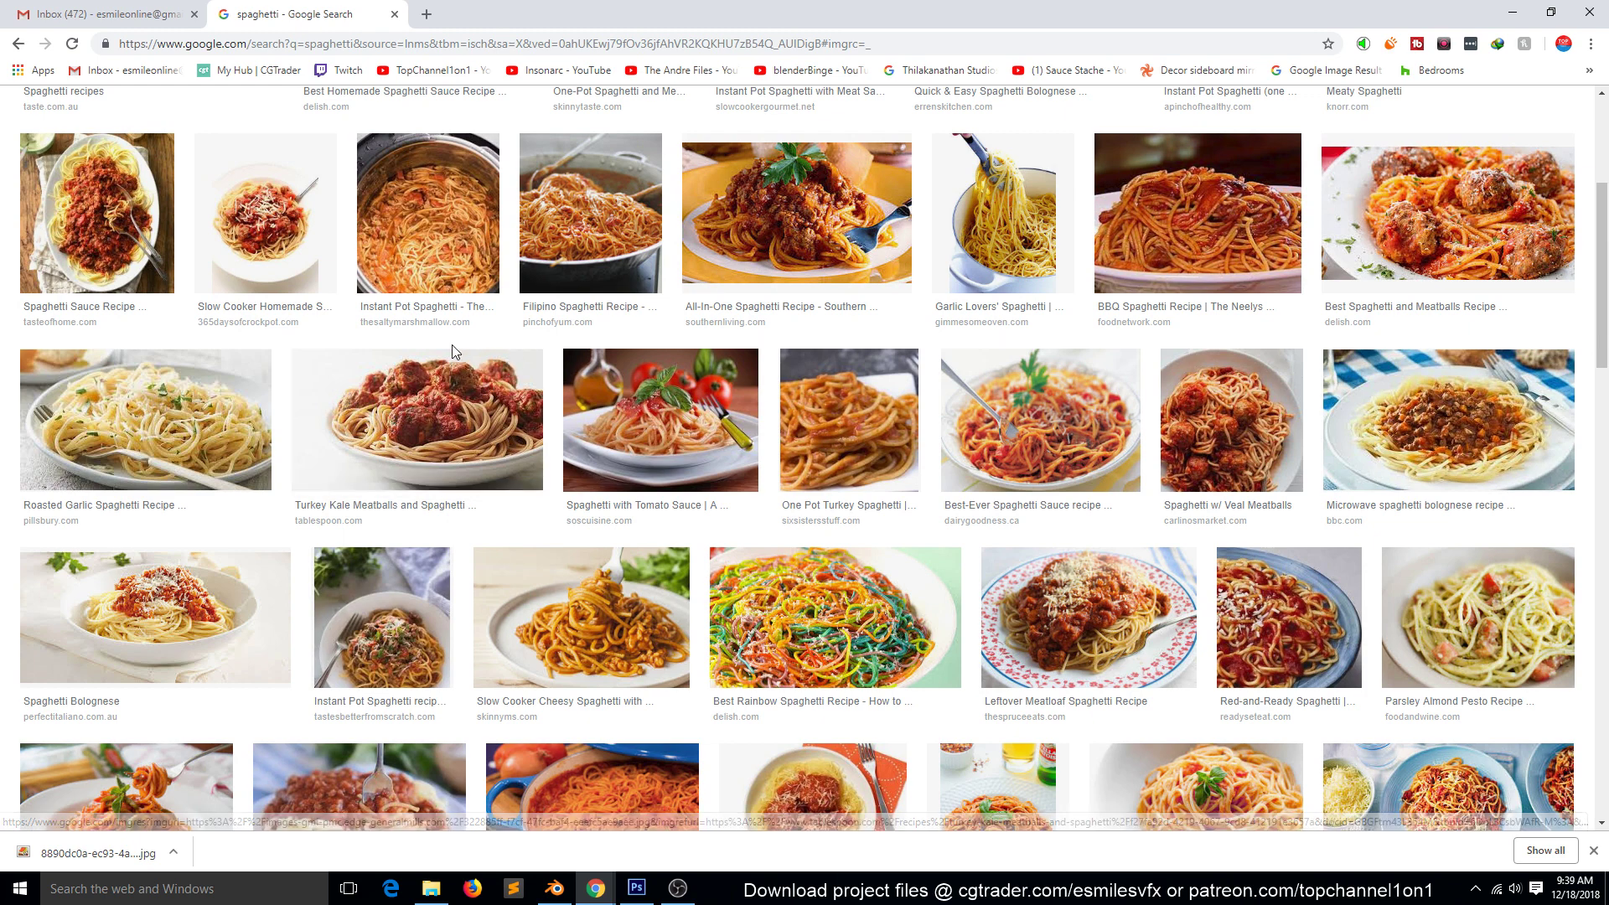
{"action": "scroll", "coordinate": [784, 486], "scroll_direction": "up", "scroll_amount": 1}
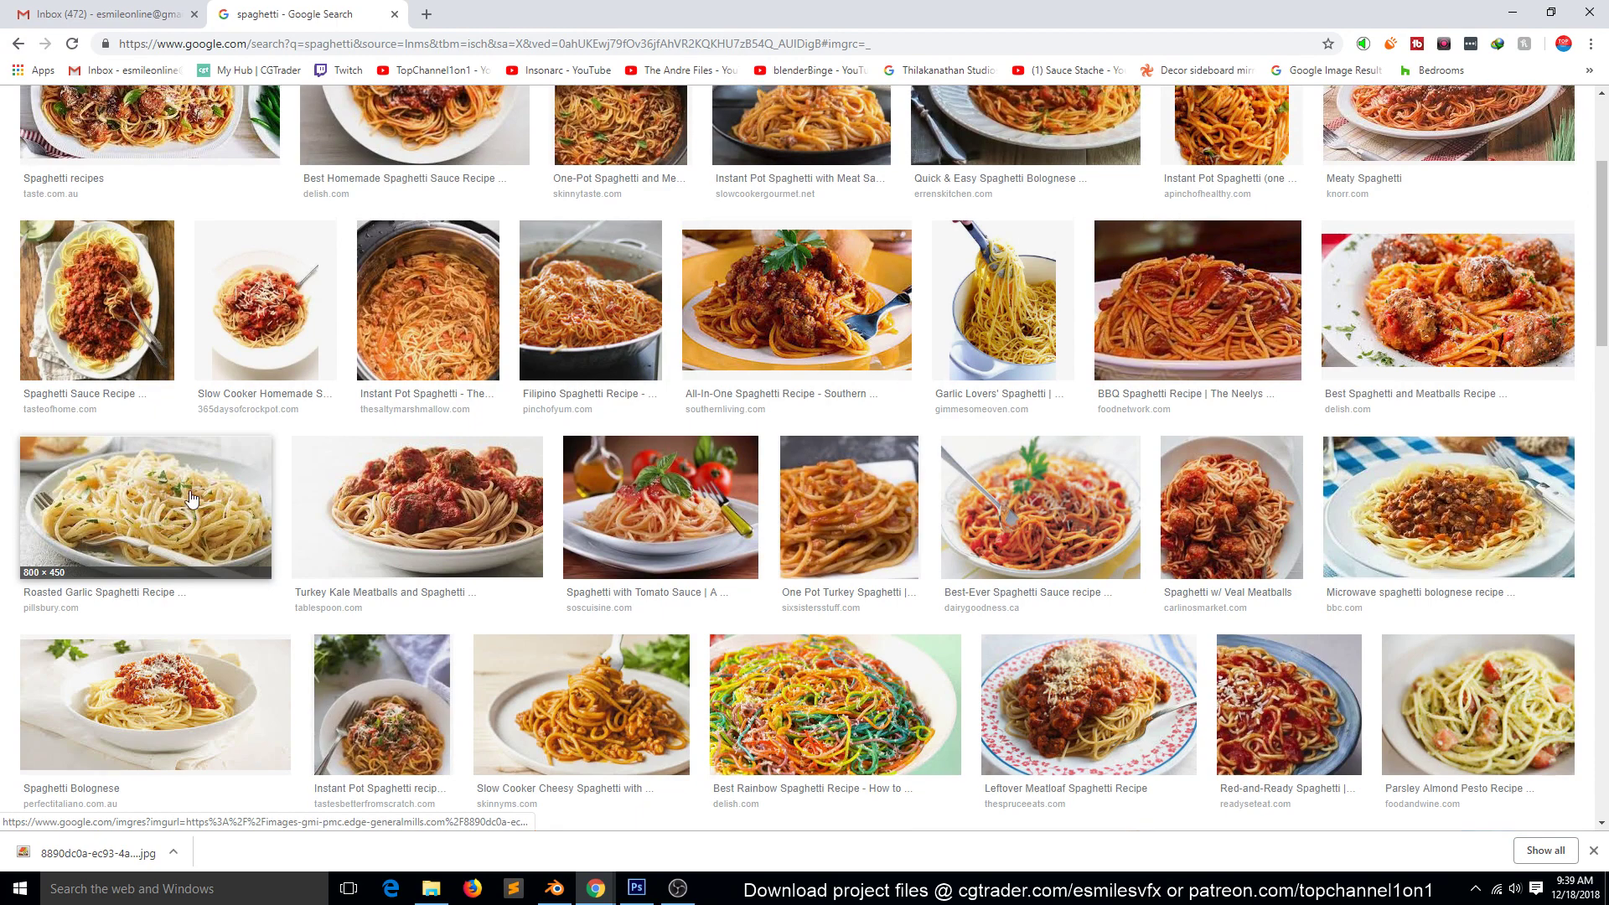
{"action": "scroll", "coordinate": [194, 494], "scroll_direction": "up", "scroll_amount": 3}
{"action": "scroll", "coordinate": [796, 394], "scroll_direction": "down", "scroll_amount": 3}
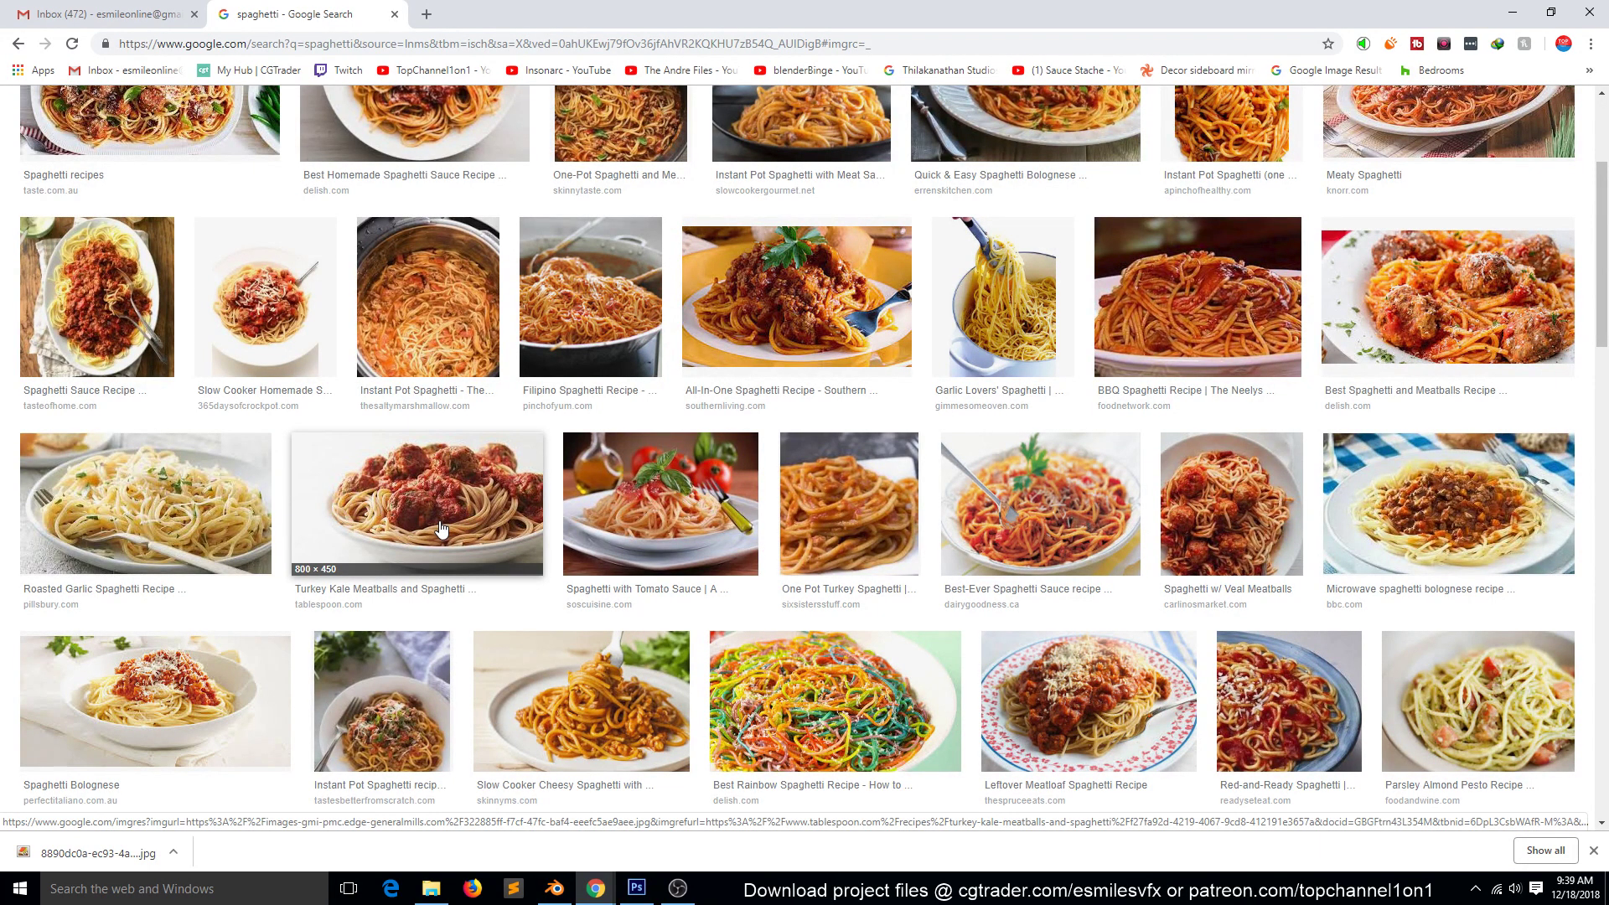
{"action": "left_click", "coordinate": [153, 506]}
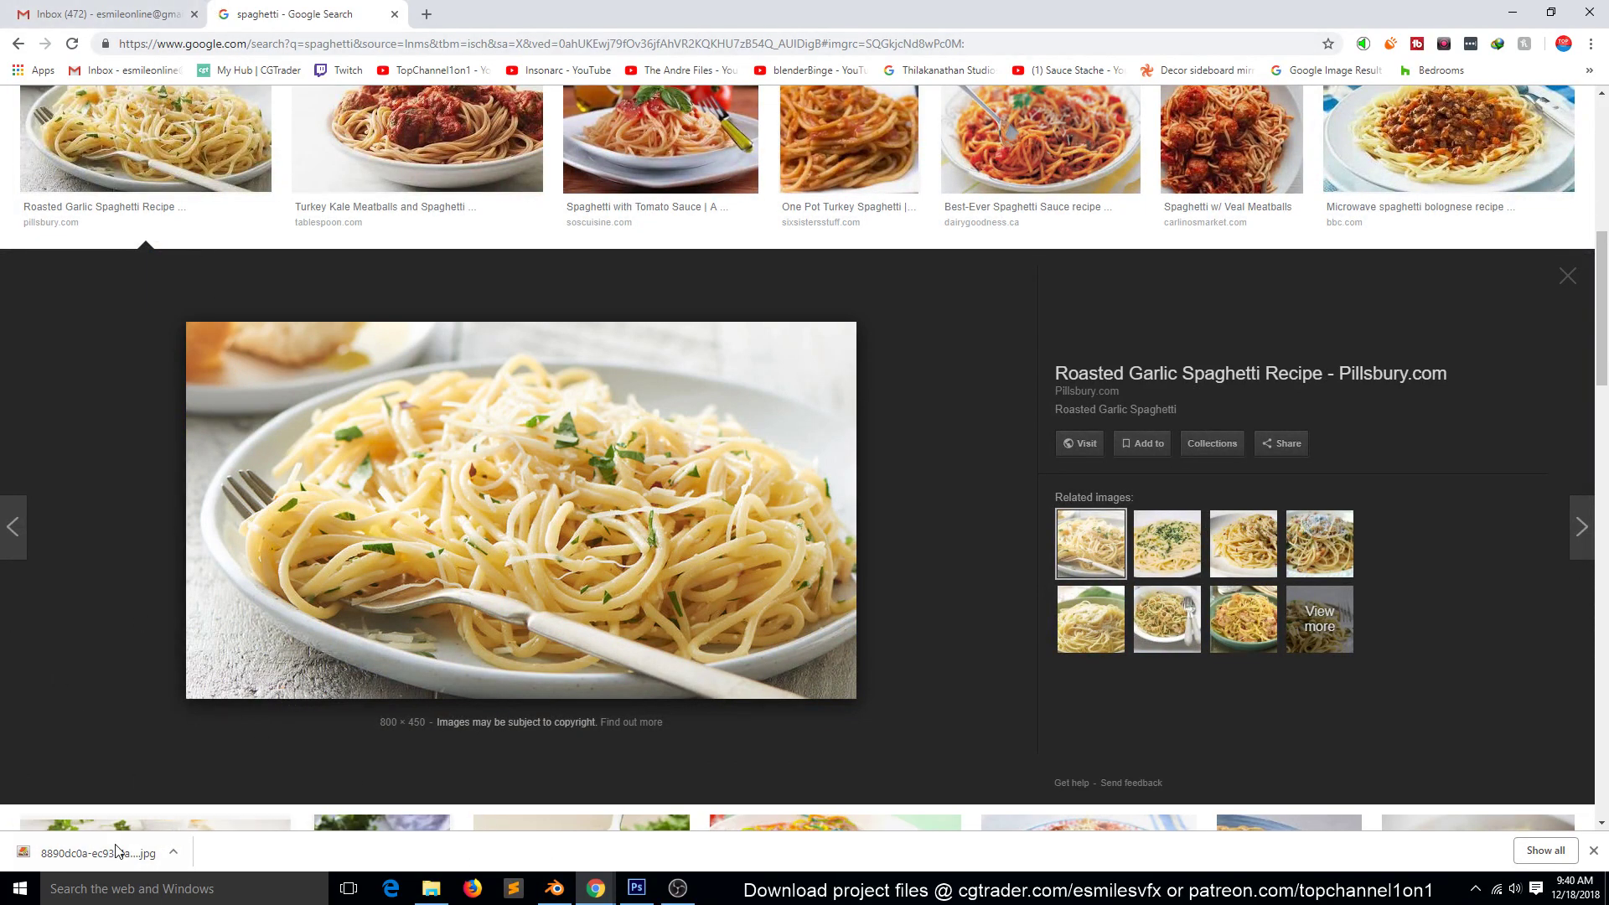
Try to bring the downloaded spaghetti JPG into Blender over the cube, and deselect everything.
{"action": "left_click_drag", "start_coordinate": [116, 851], "coordinate": [651, 496]}
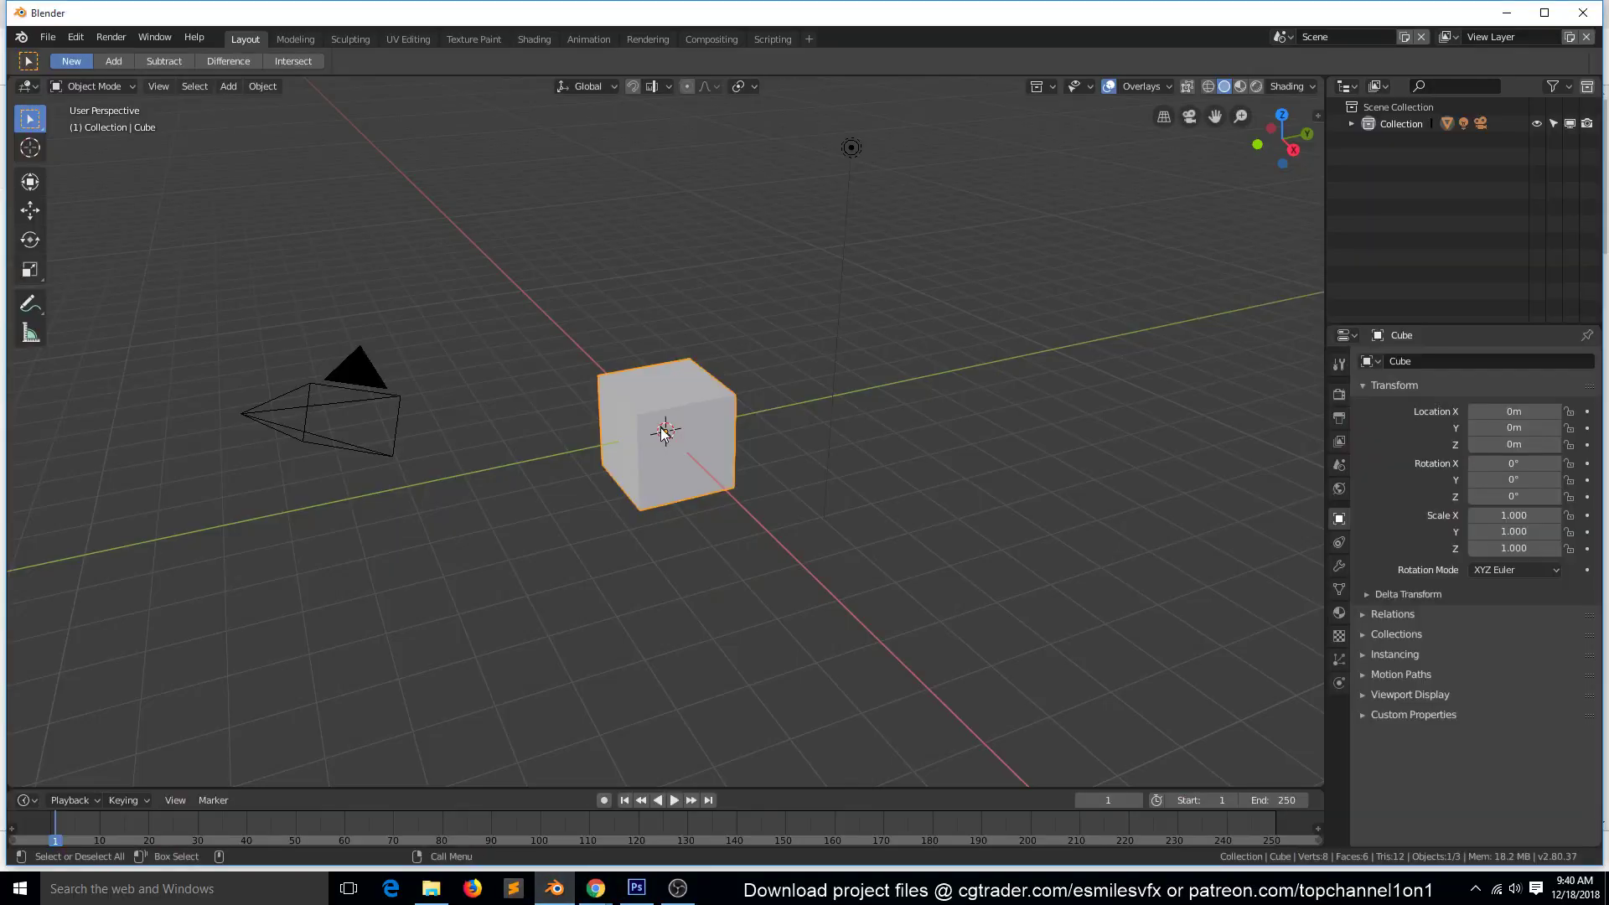
{"action": "key", "text": "g"}
{"action": "key", "text": "Escape"}
{"action": "key", "text": "alt+a"}
{"action": "middle_click_drag", "start_coordinate": [671, 544], "coordinate": [853, 380]}
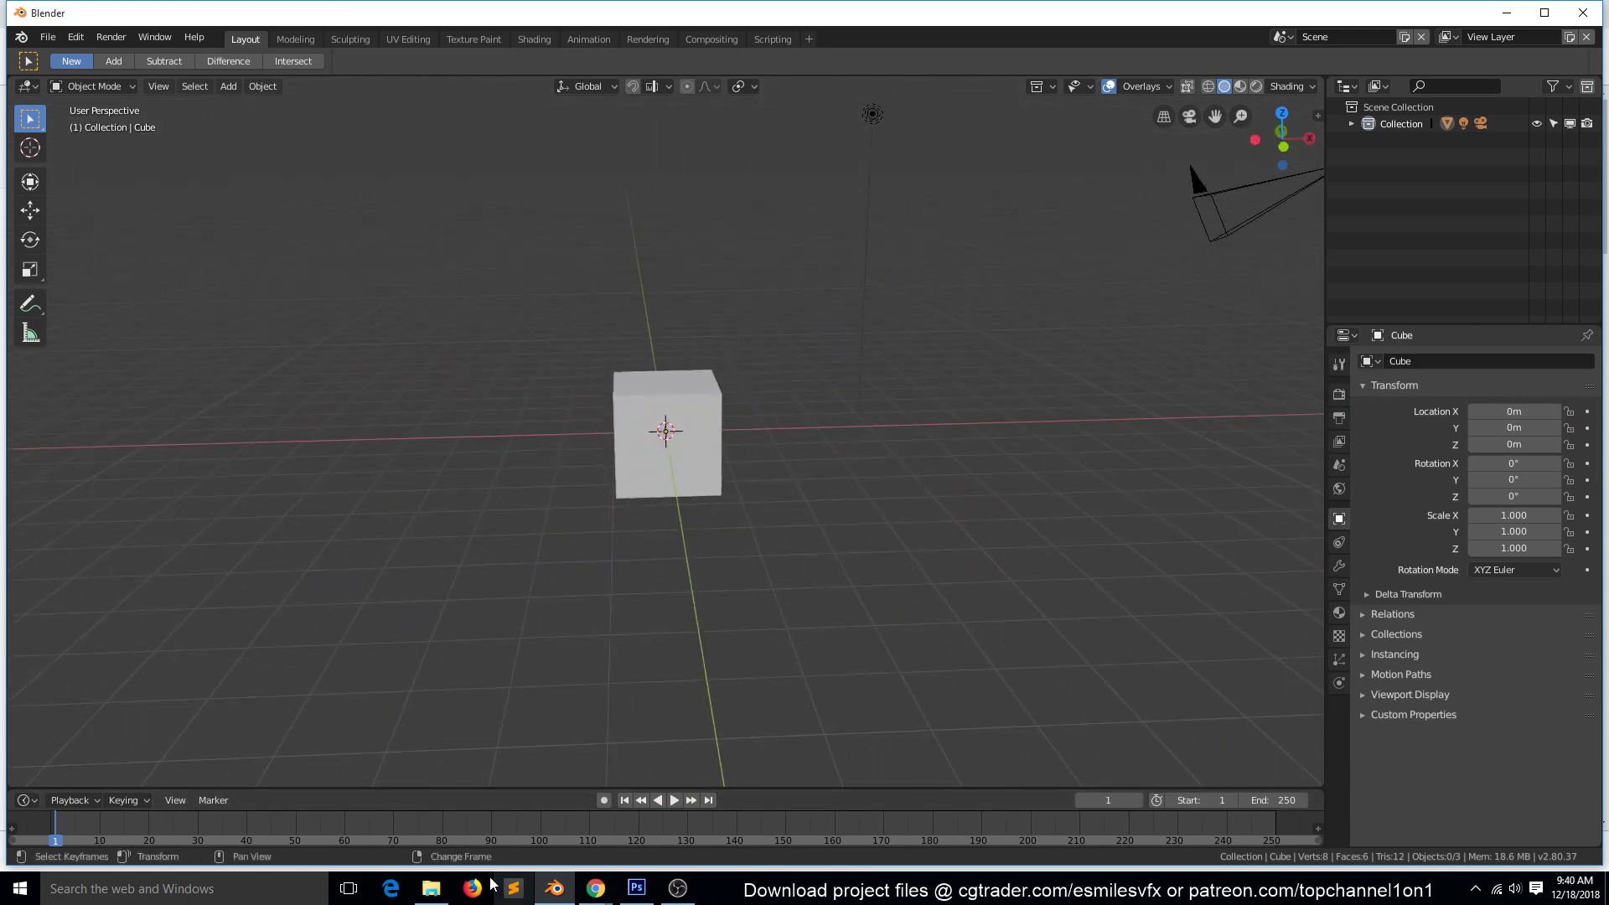
Return to Chrome and bring the downloaded spaghetti JPG into Blender as a reference image in the empty space beside the cube.
{"action": "mouse_move", "coordinate": [596, 888]}
{"action": "mouse_move", "coordinate": [503, 812]}
{"action": "left_click_drag", "start_coordinate": [502, 813], "coordinate": [146, 754]}
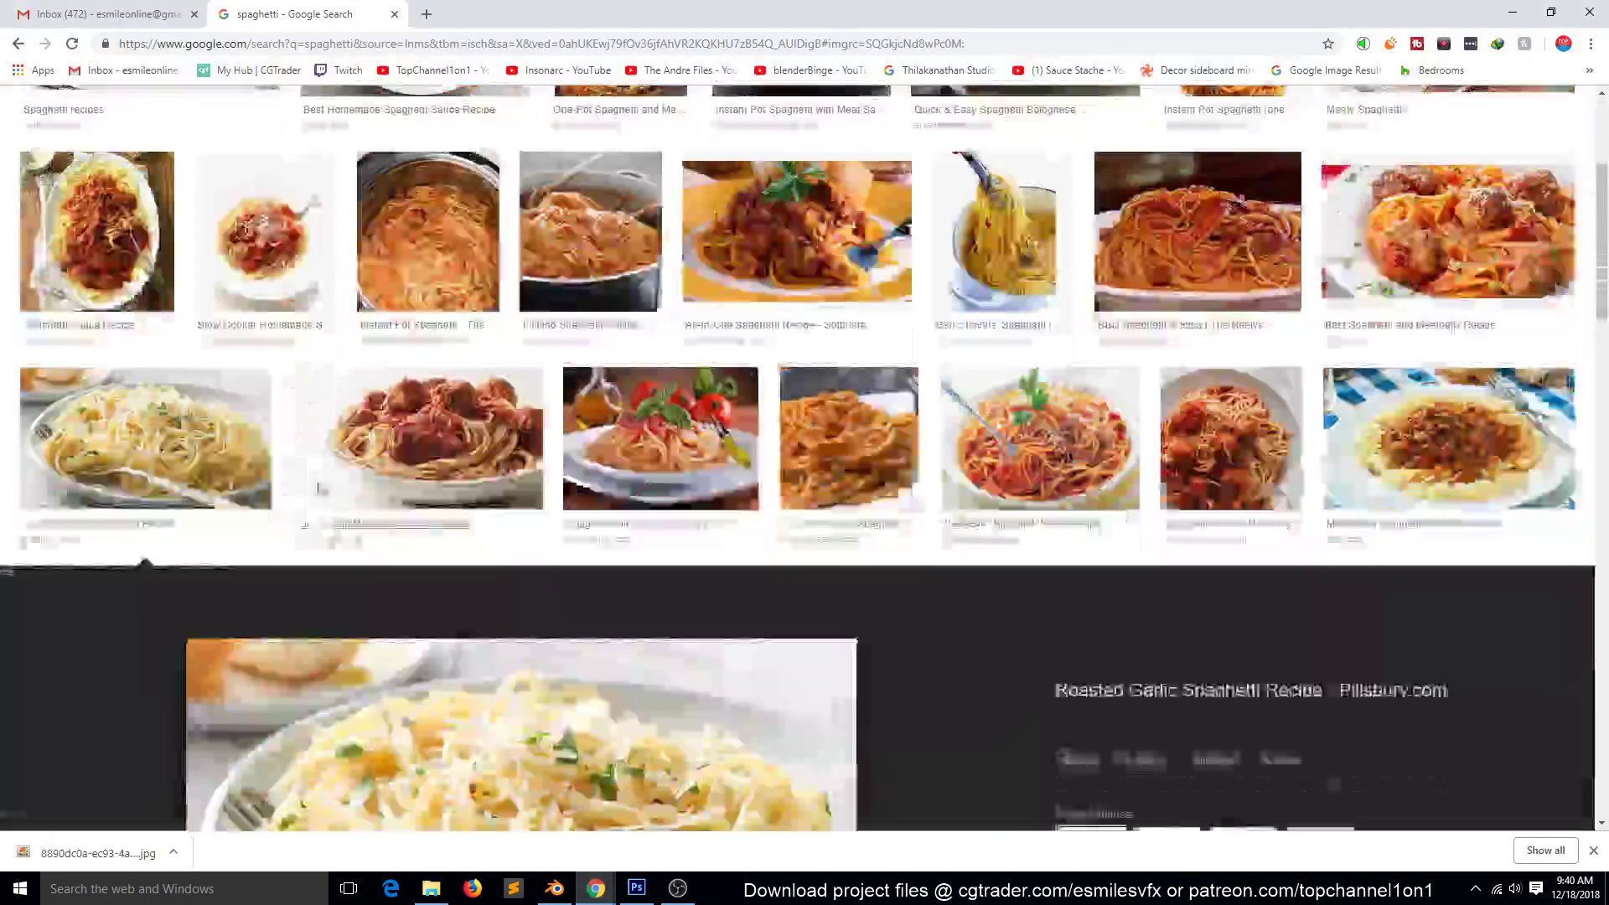
{"action": "left_click_drag", "start_coordinate": [92, 855], "coordinate": [1022, 448]}
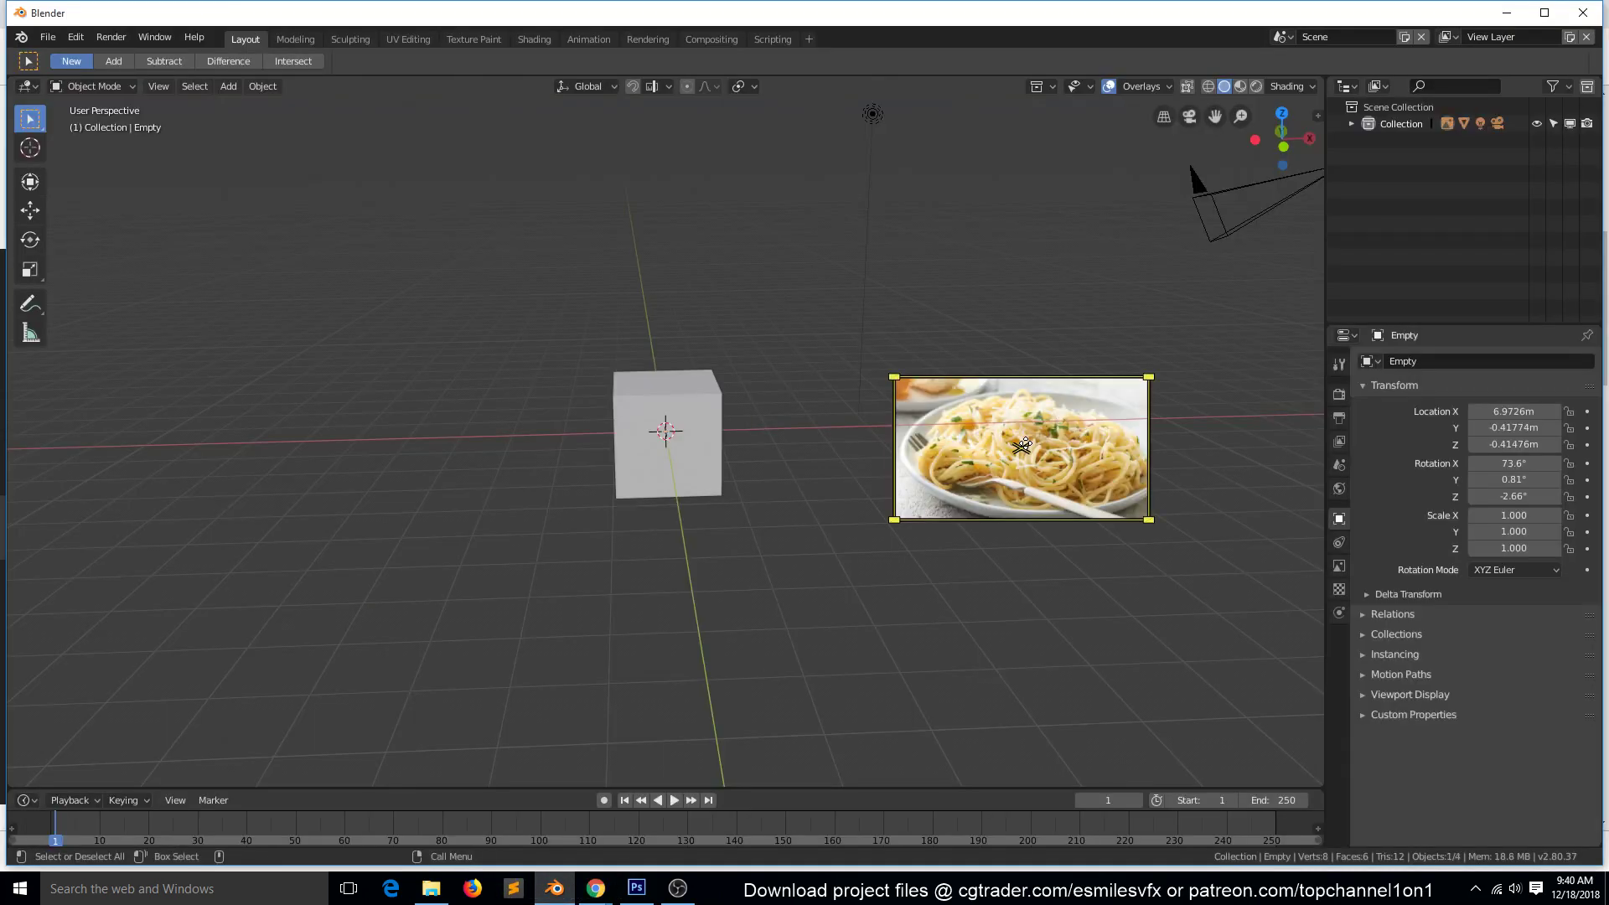
Clear the reference image's rotation and rotate it 90° about the X axis so it stands upright in front view.
{"action": "key", "text": "alt+r"}
{"action": "type", "text": "r"}
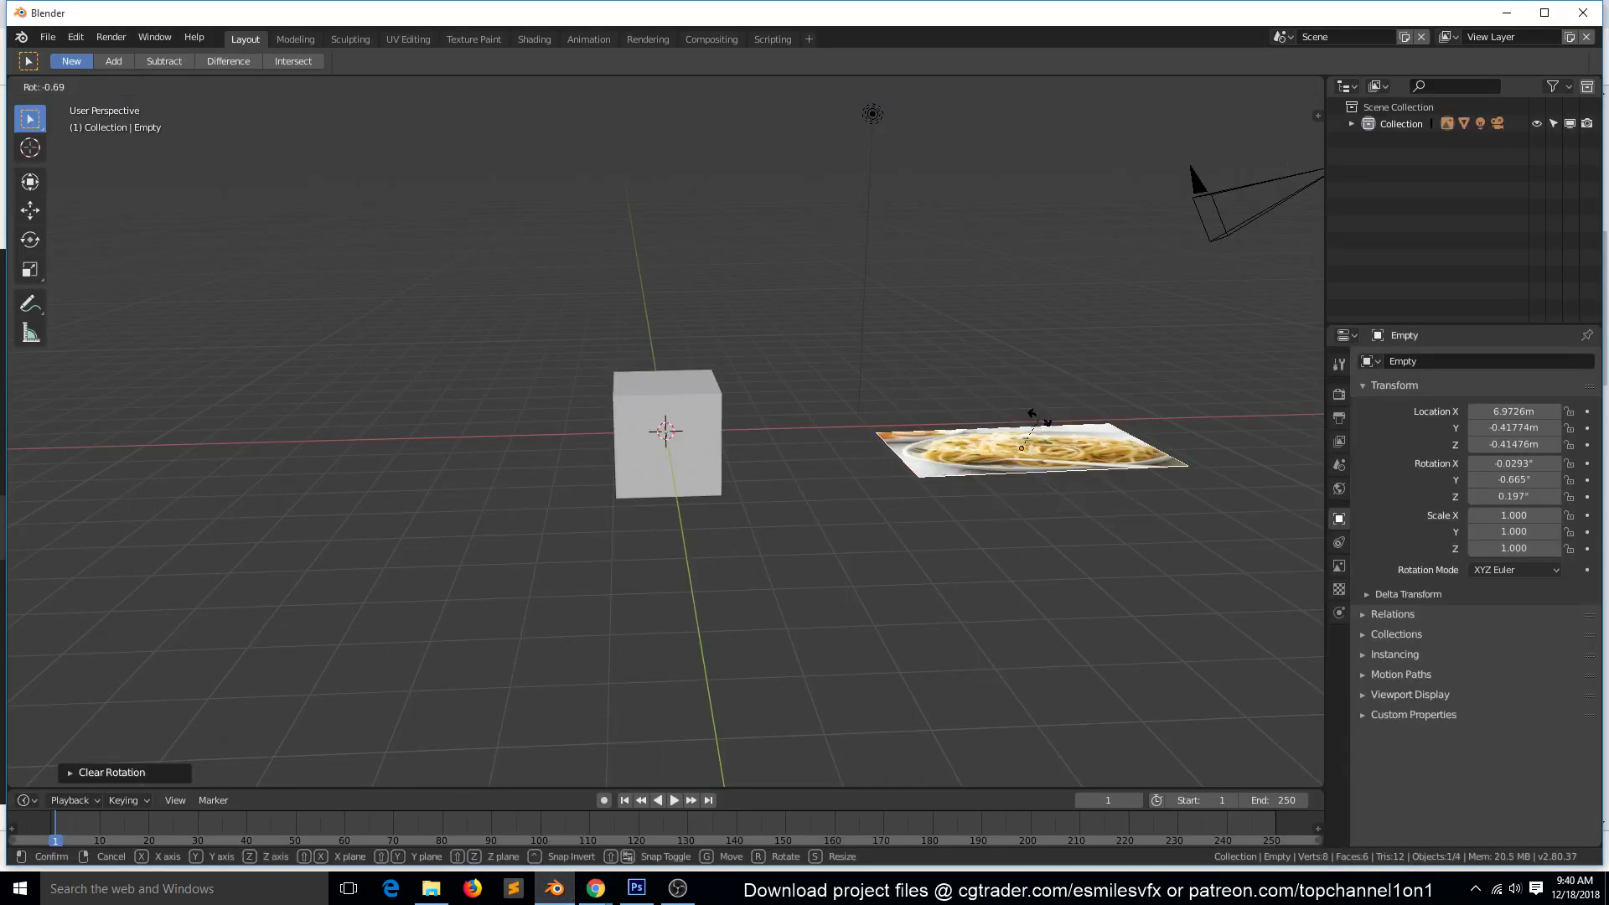
{"action": "type", "text": "x90"}
{"action": "key", "text": "Return"}
{"action": "key", "text": "KP_1"}
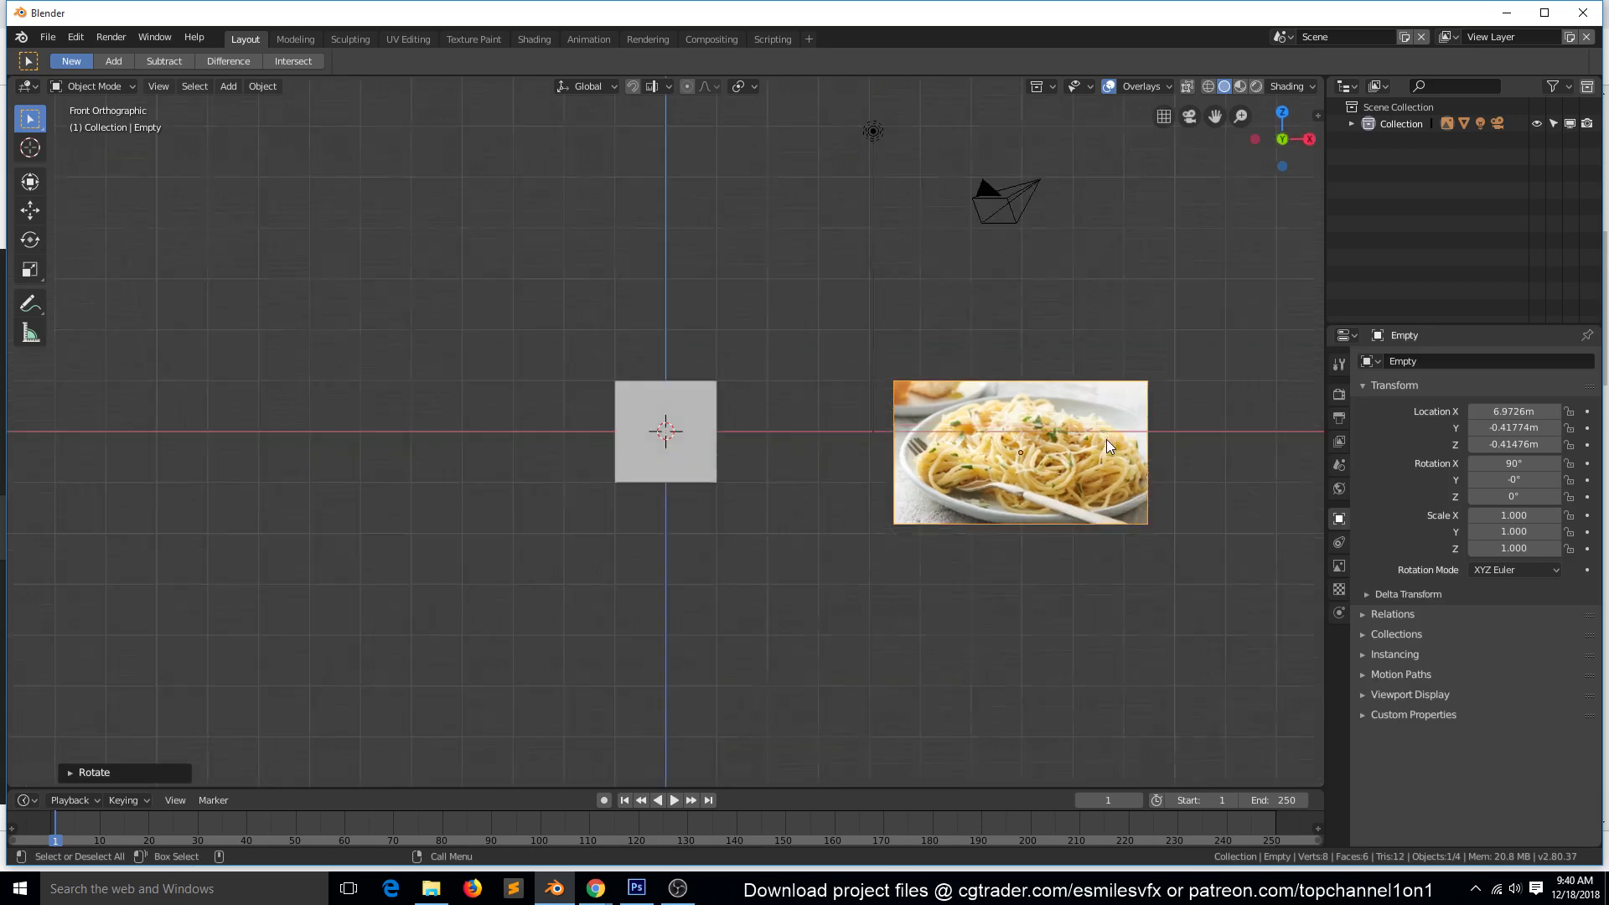
Move the reference image above and to the side of the cube, to about X -5.8 m and Z 4.9 m.
{"action": "key", "text": "g"}
{"action": "left_click", "coordinate": [219, 118]}
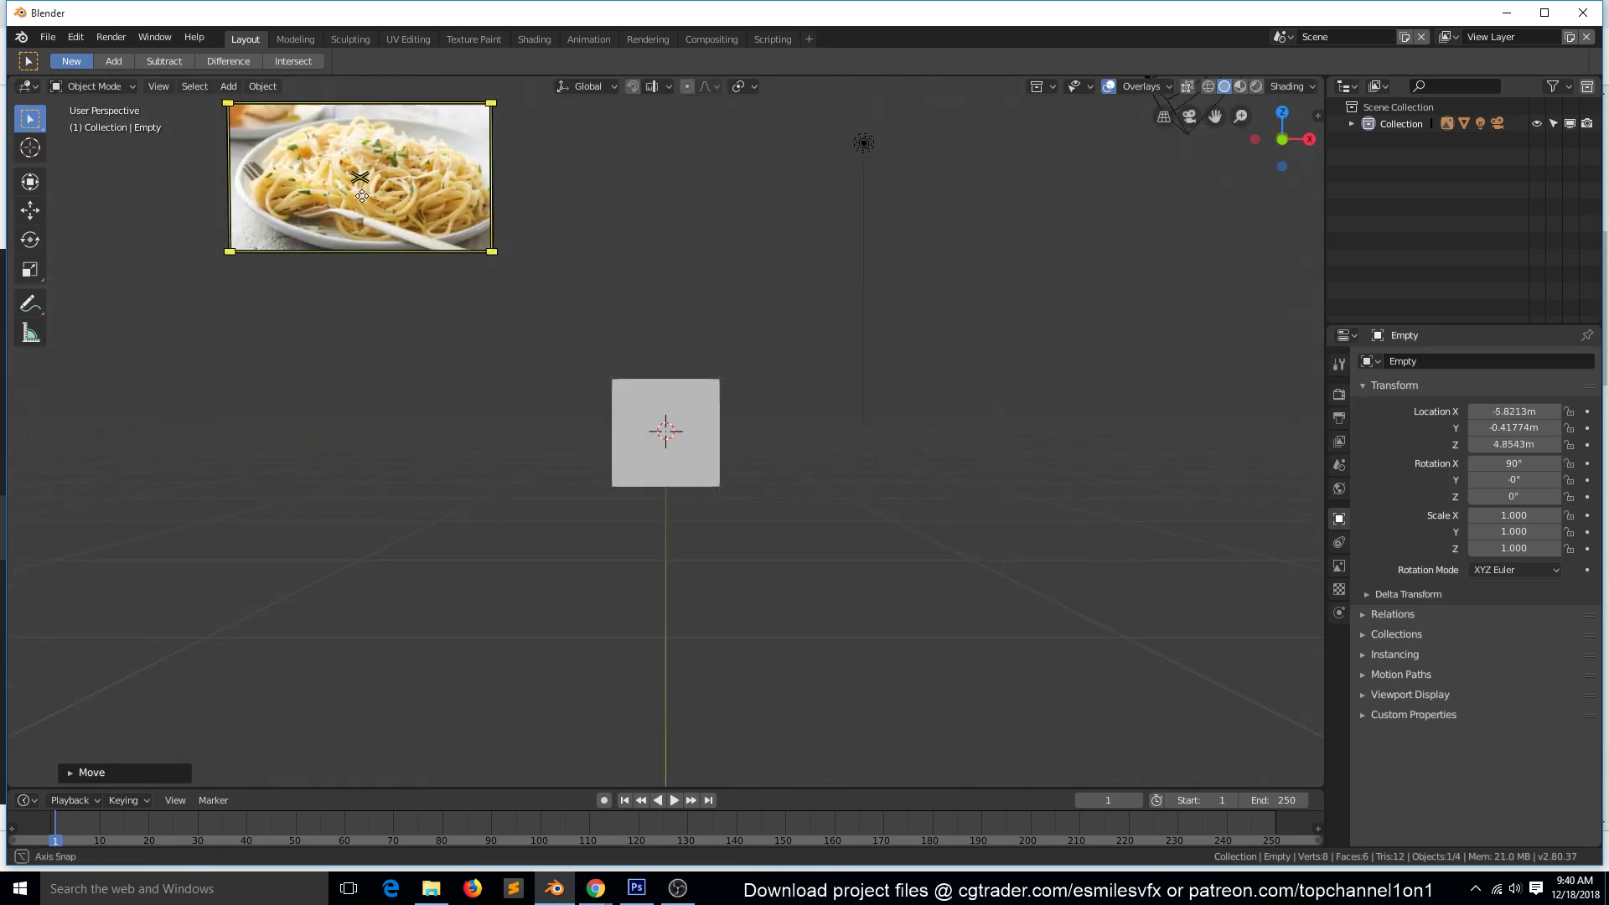
{"action": "middle_click_drag", "start_coordinate": [587, 335], "coordinate": [754, 277]}
{"action": "left_click_drag", "start_coordinate": [1214, 115], "coordinate": [1282, 138]}
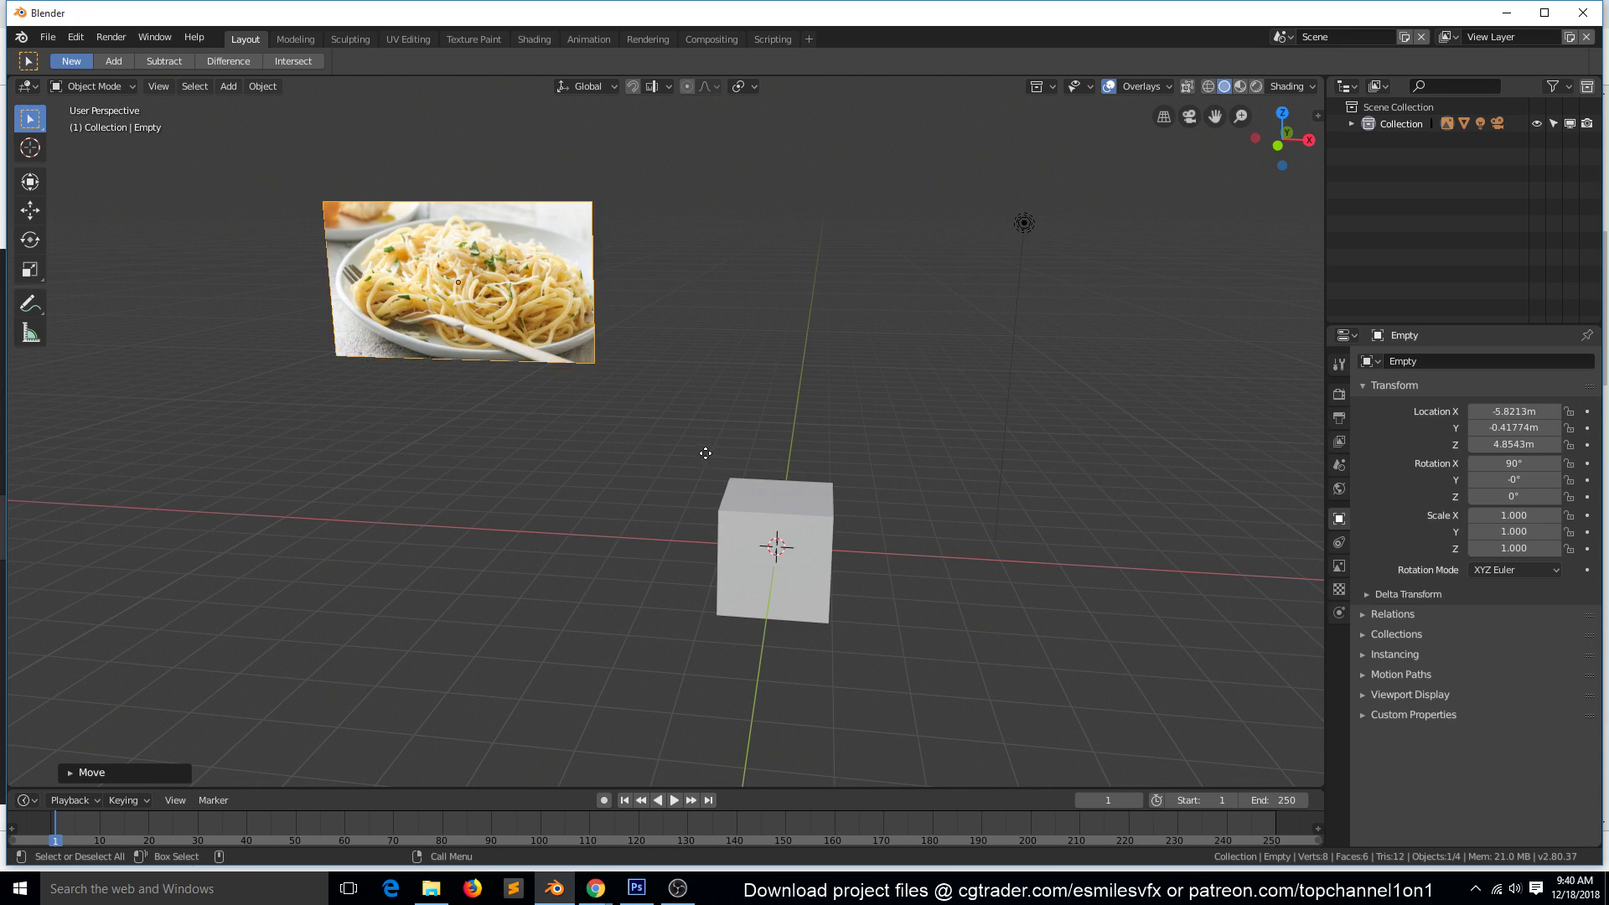
Delete the default cube.
{"action": "left_click", "coordinate": [791, 518]}
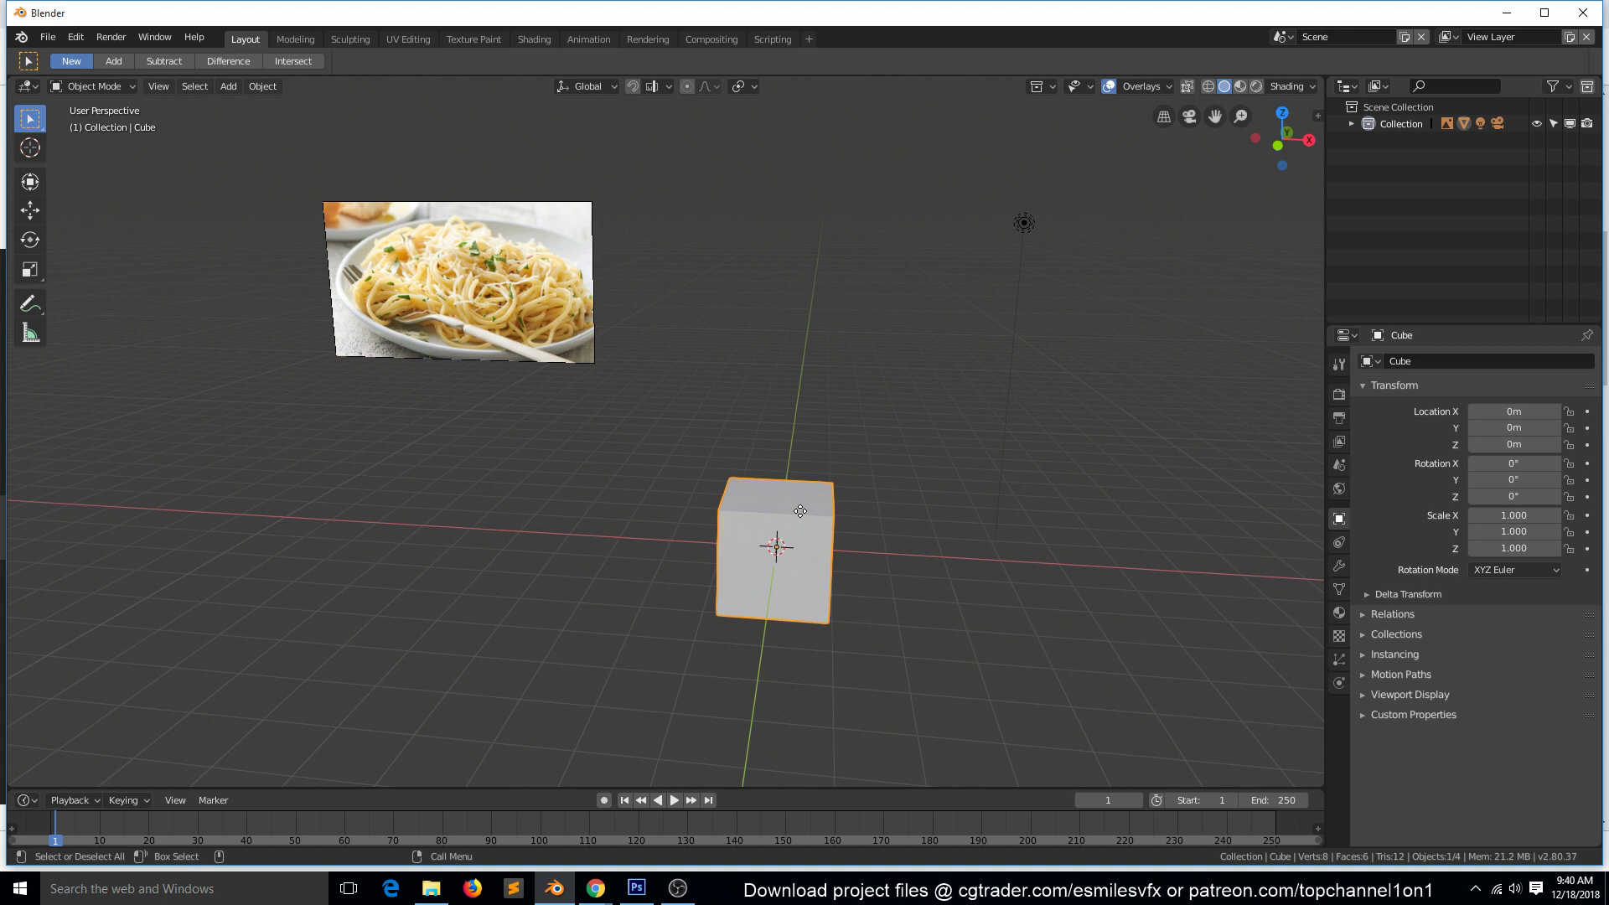
{"action": "key", "text": "Delete"}
{"action": "key", "text": "shift+a"}
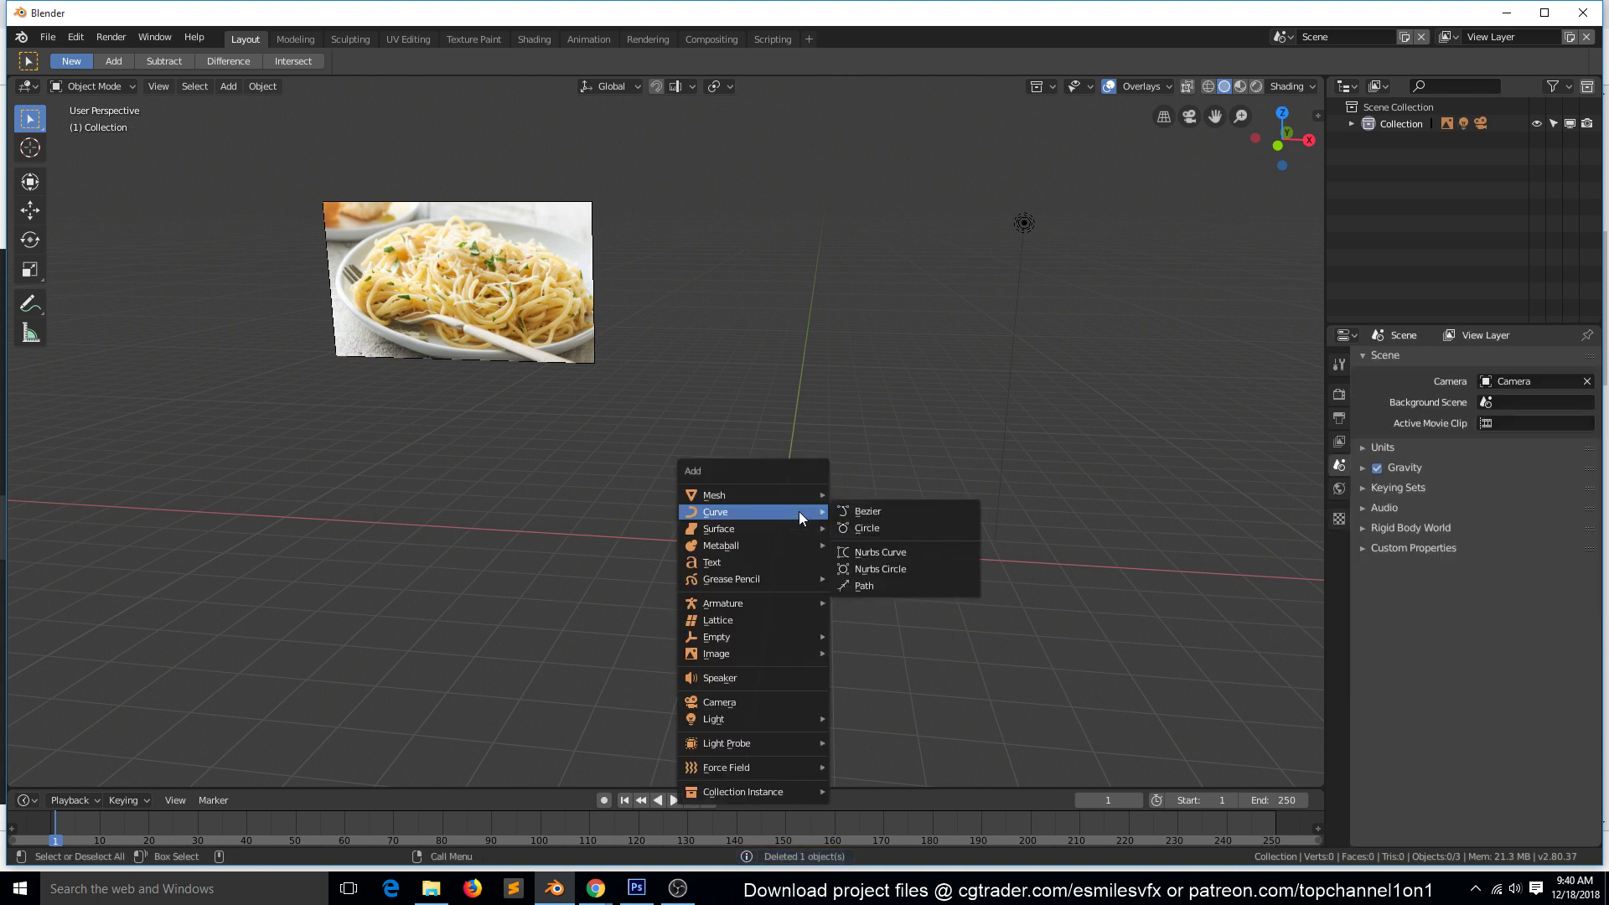
{"action": "key", "text": "Escape"}
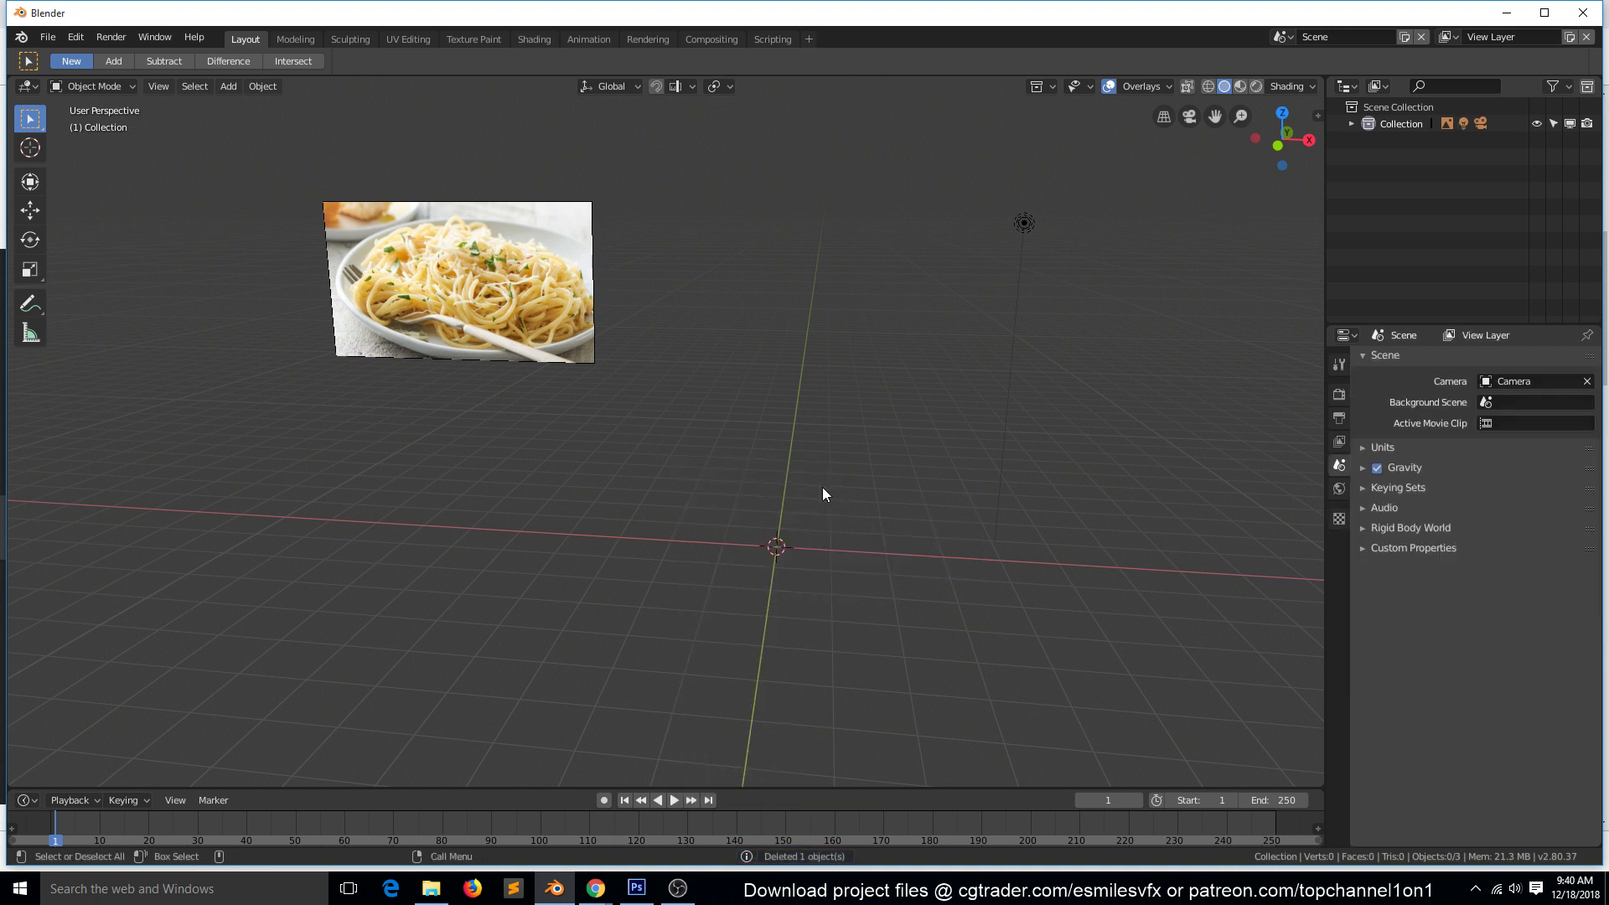
Turn on the Shortcut VUr on-screen key display for the viewport.
{"action": "key", "text": "shift+a"}
{"action": "key", "text": "n"}
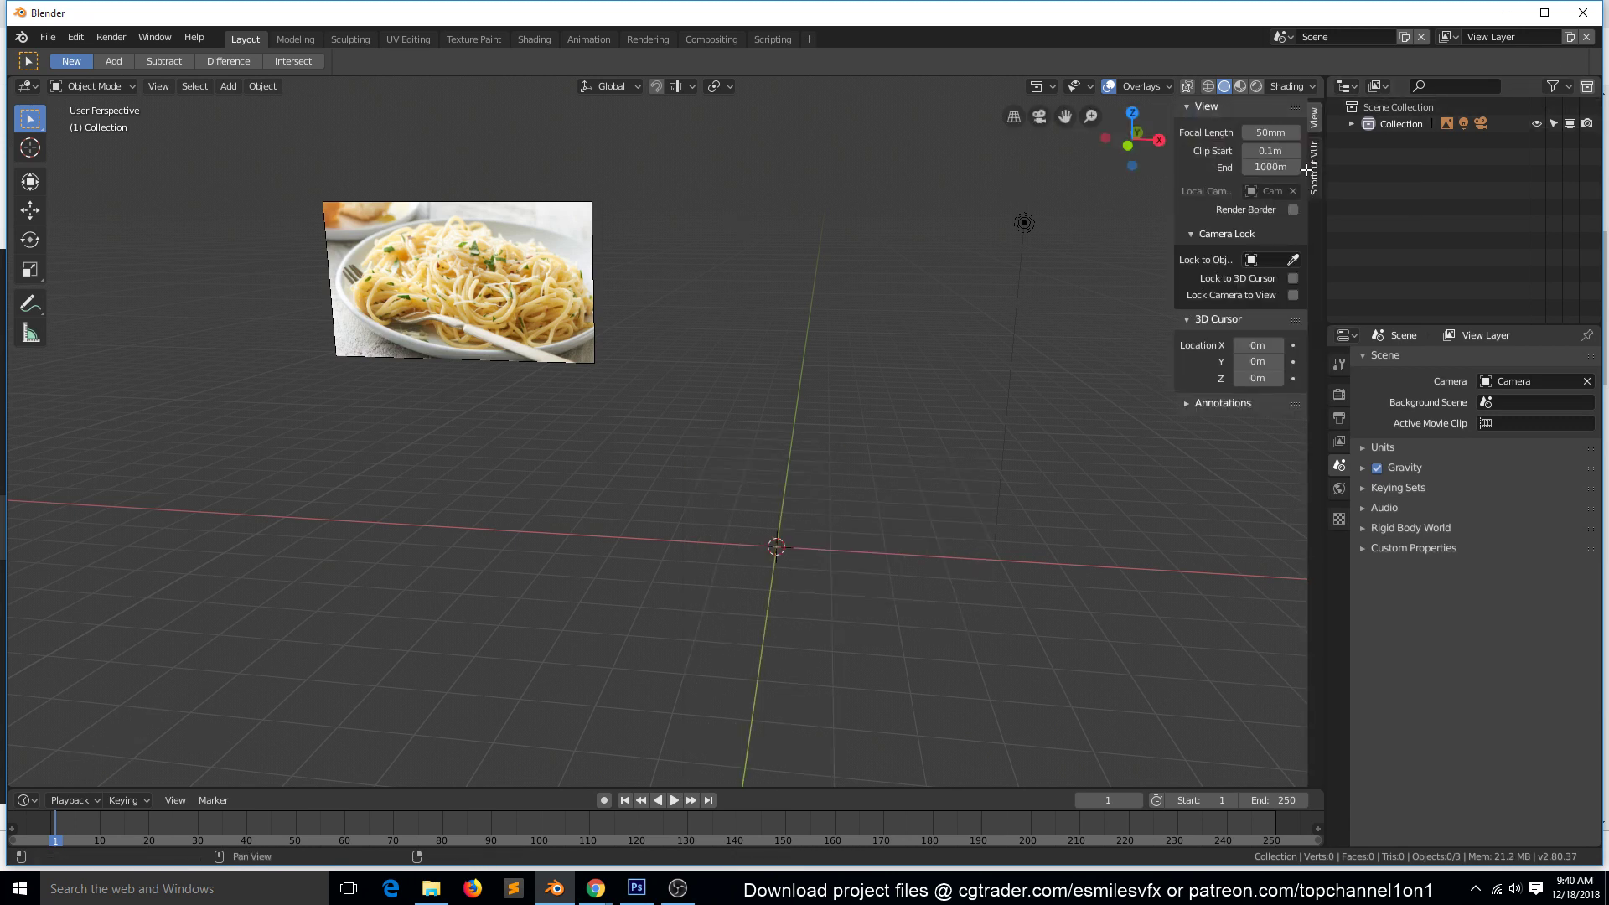
{"action": "key", "text": "n"}
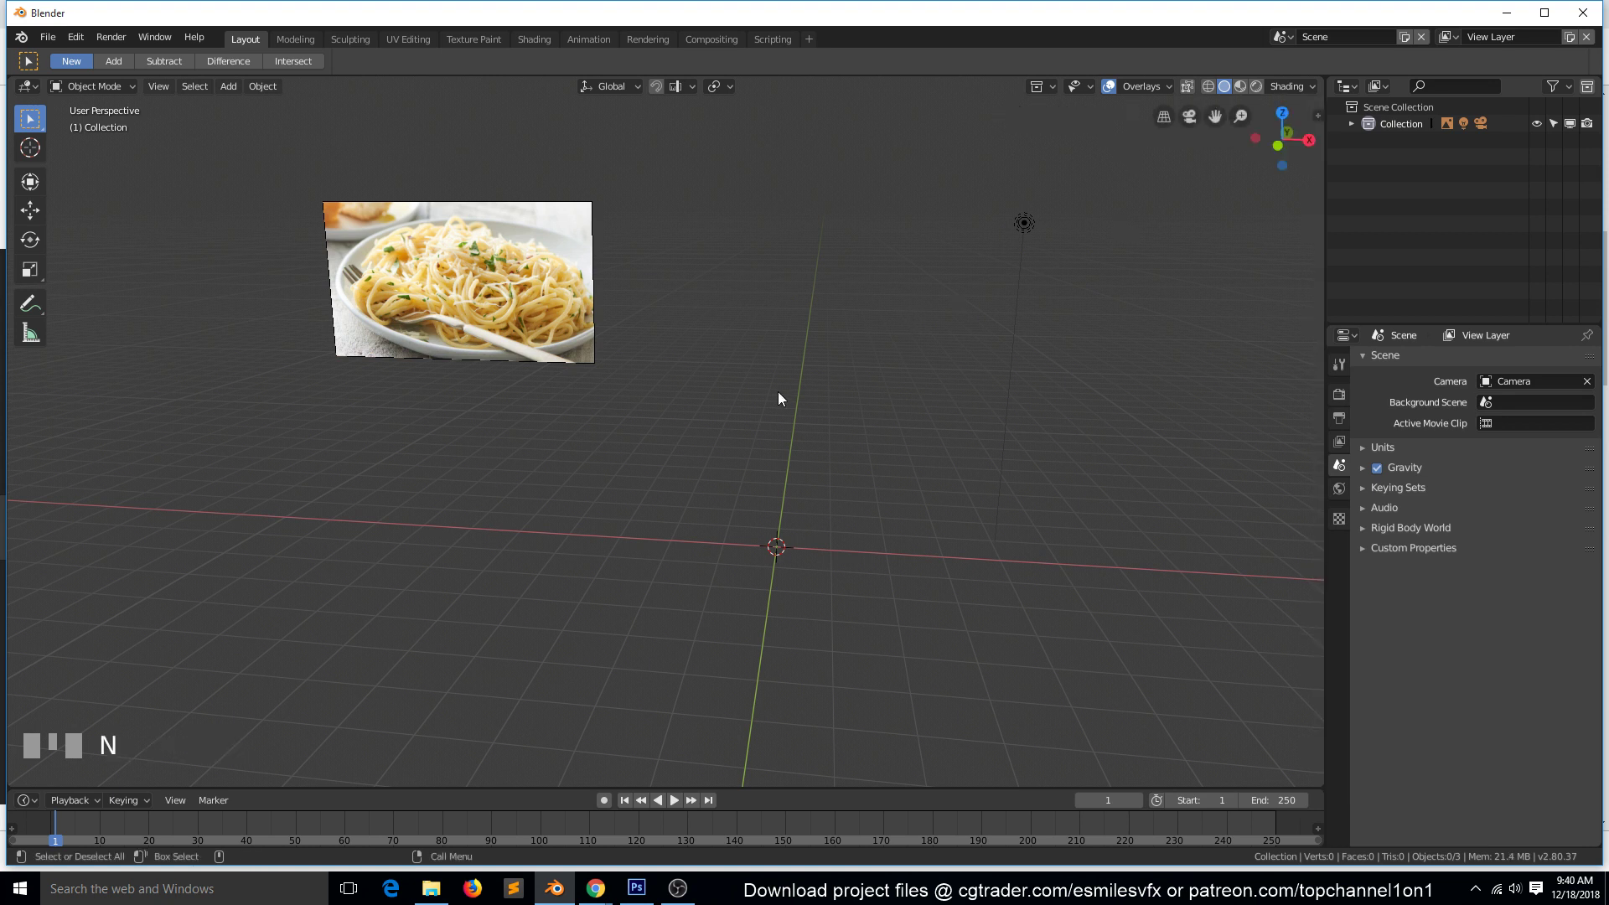
Add a mesh circle at the origin and scale it up to about 4.52 for the plate's rim.
{"action": "key", "text": "shift+a"}
{"action": "mouse_move", "coordinate": [691, 466]}
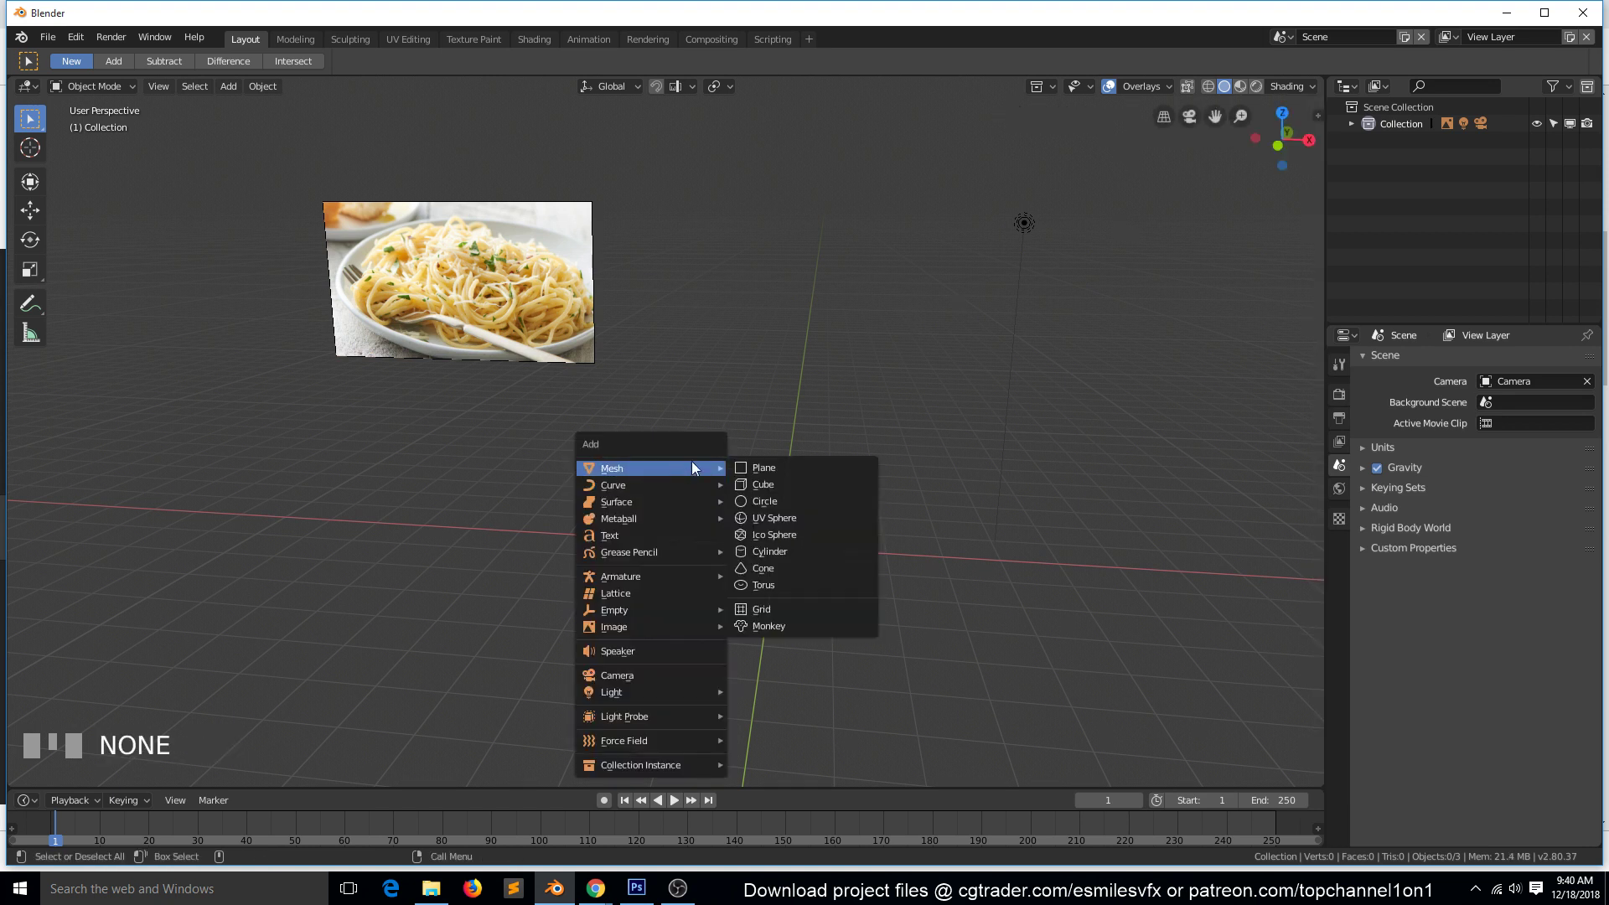
{"action": "left_click", "coordinate": [794, 500]}
{"action": "key", "text": "s"}
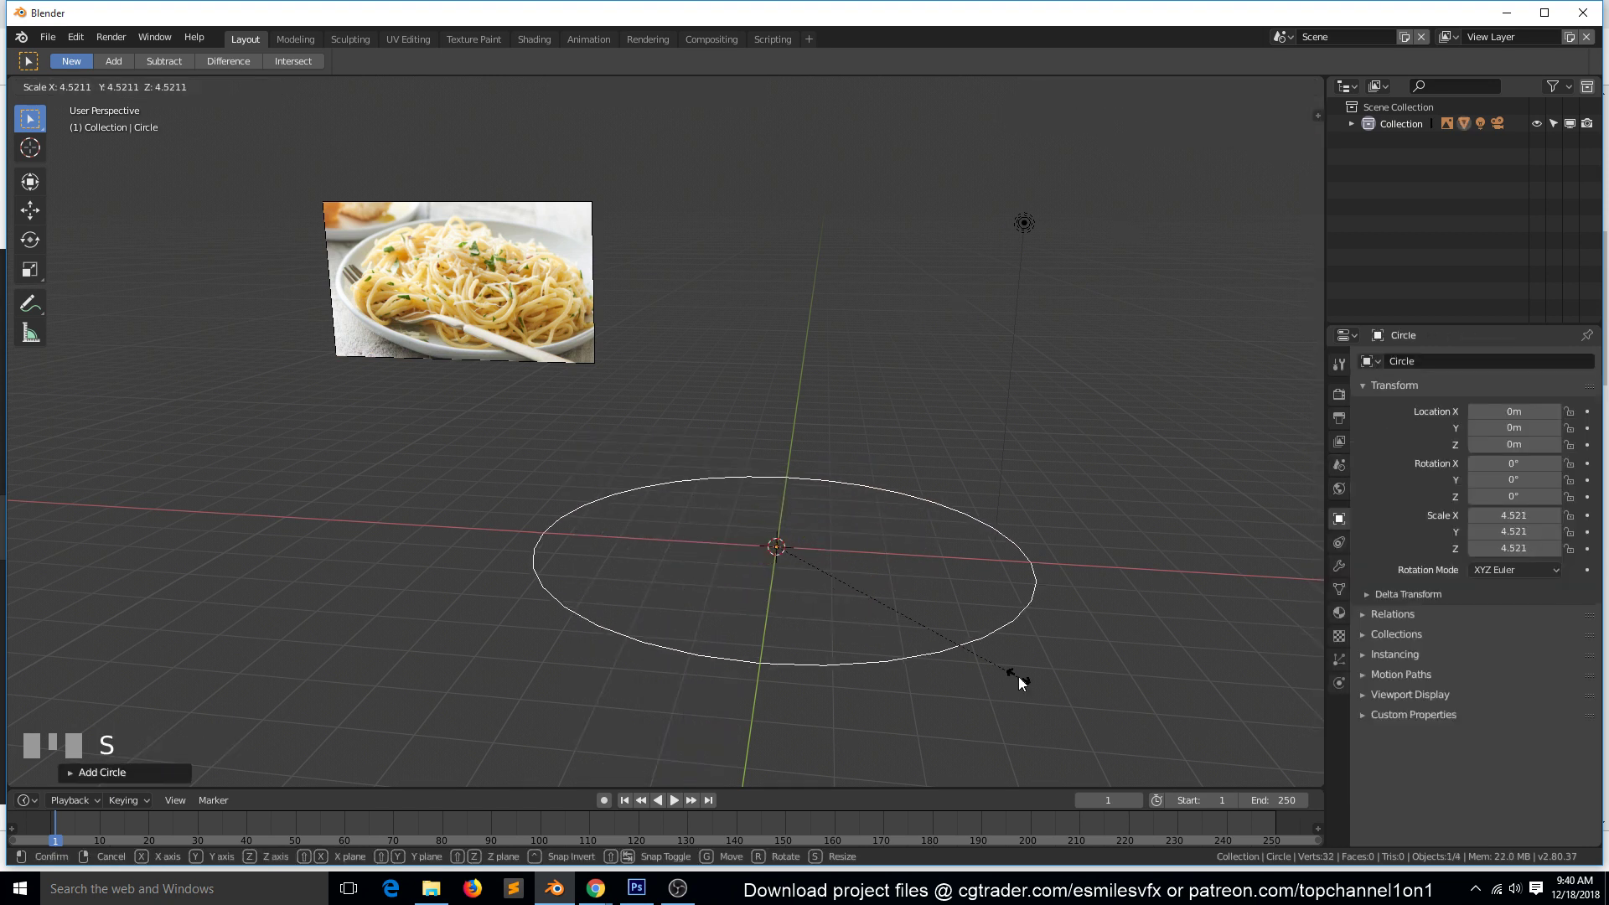
{"action": "left_click", "coordinate": [1017, 676]}
In Edit Mode, extrude the circle inward into a ring and lower the new inner edge along Z to form the plate's slope.
{"action": "key", "text": "Tab"}
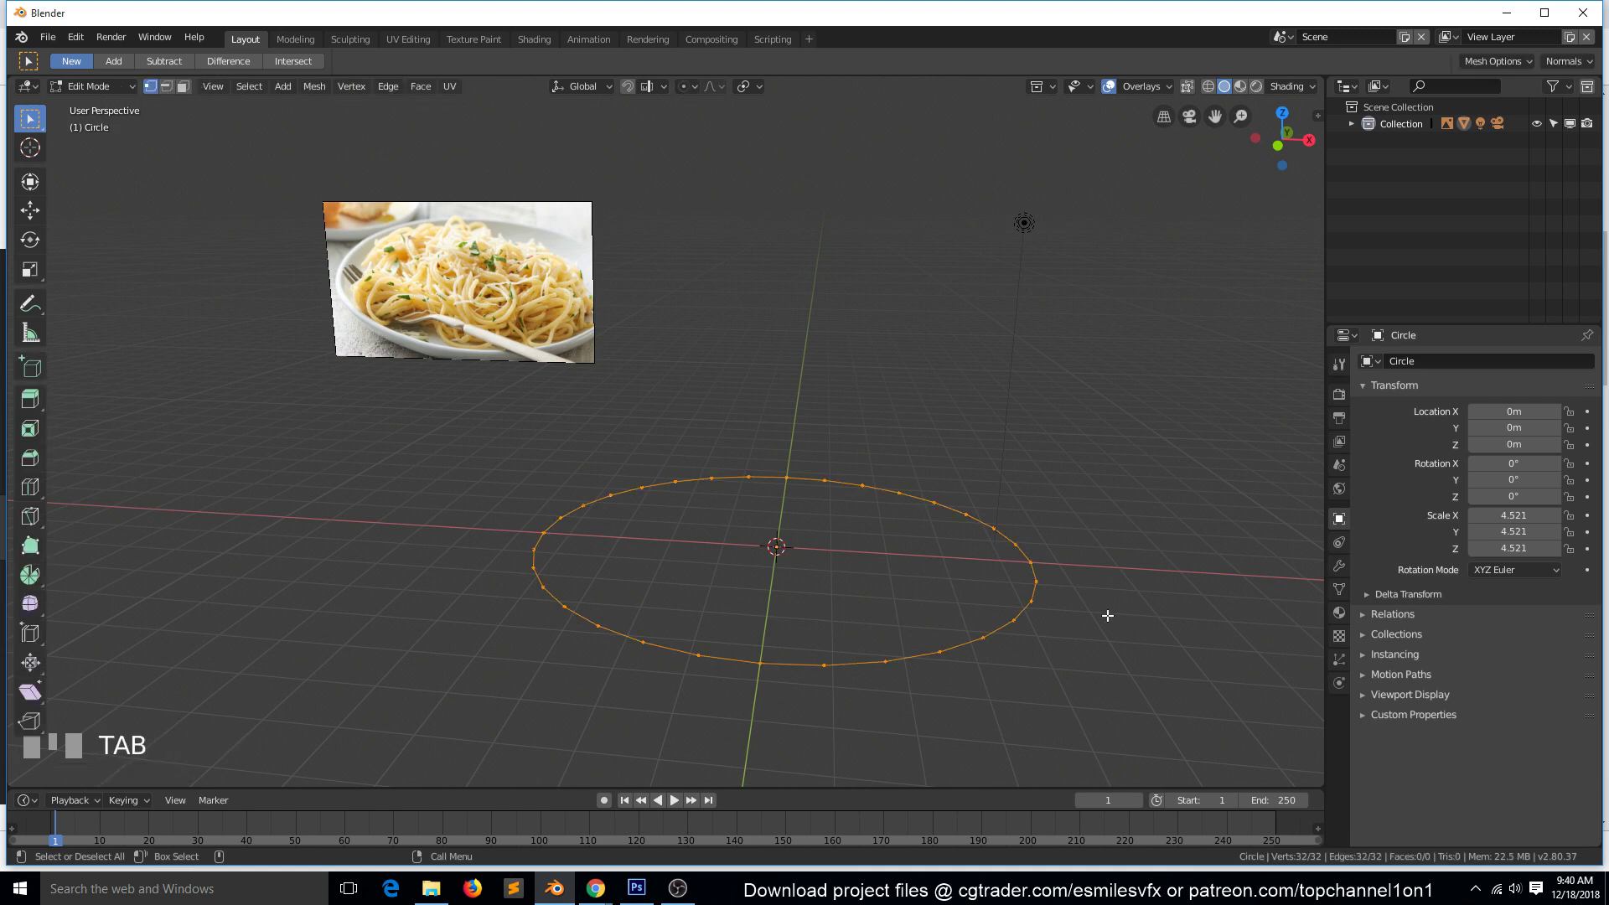
{"action": "key", "text": "e"}
{"action": "key", "text": "s"}
{"action": "left_click", "coordinate": [929, 627]}
{"action": "key", "text": "g"}
{"action": "key", "text": "z"}
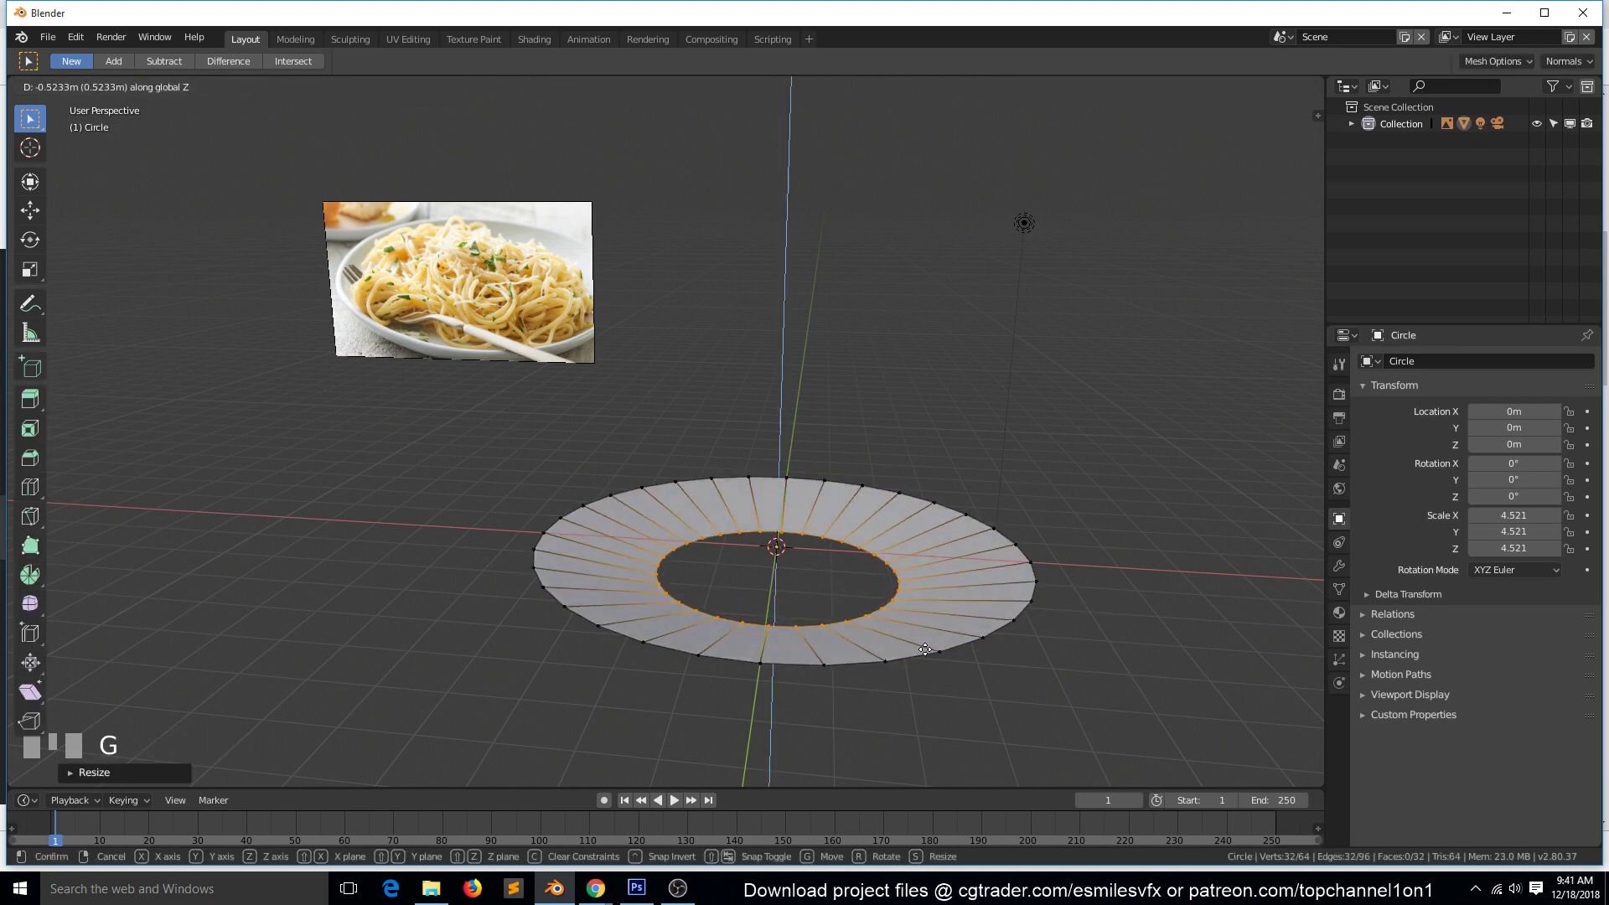
{"action": "left_click", "coordinate": [925, 676]}
Extrude the lowered inner edge inward to a scale of about 0.4 and merge it at the centre to close the plate's base.
{"action": "key", "text": "e"}
{"action": "key", "text": "s"}
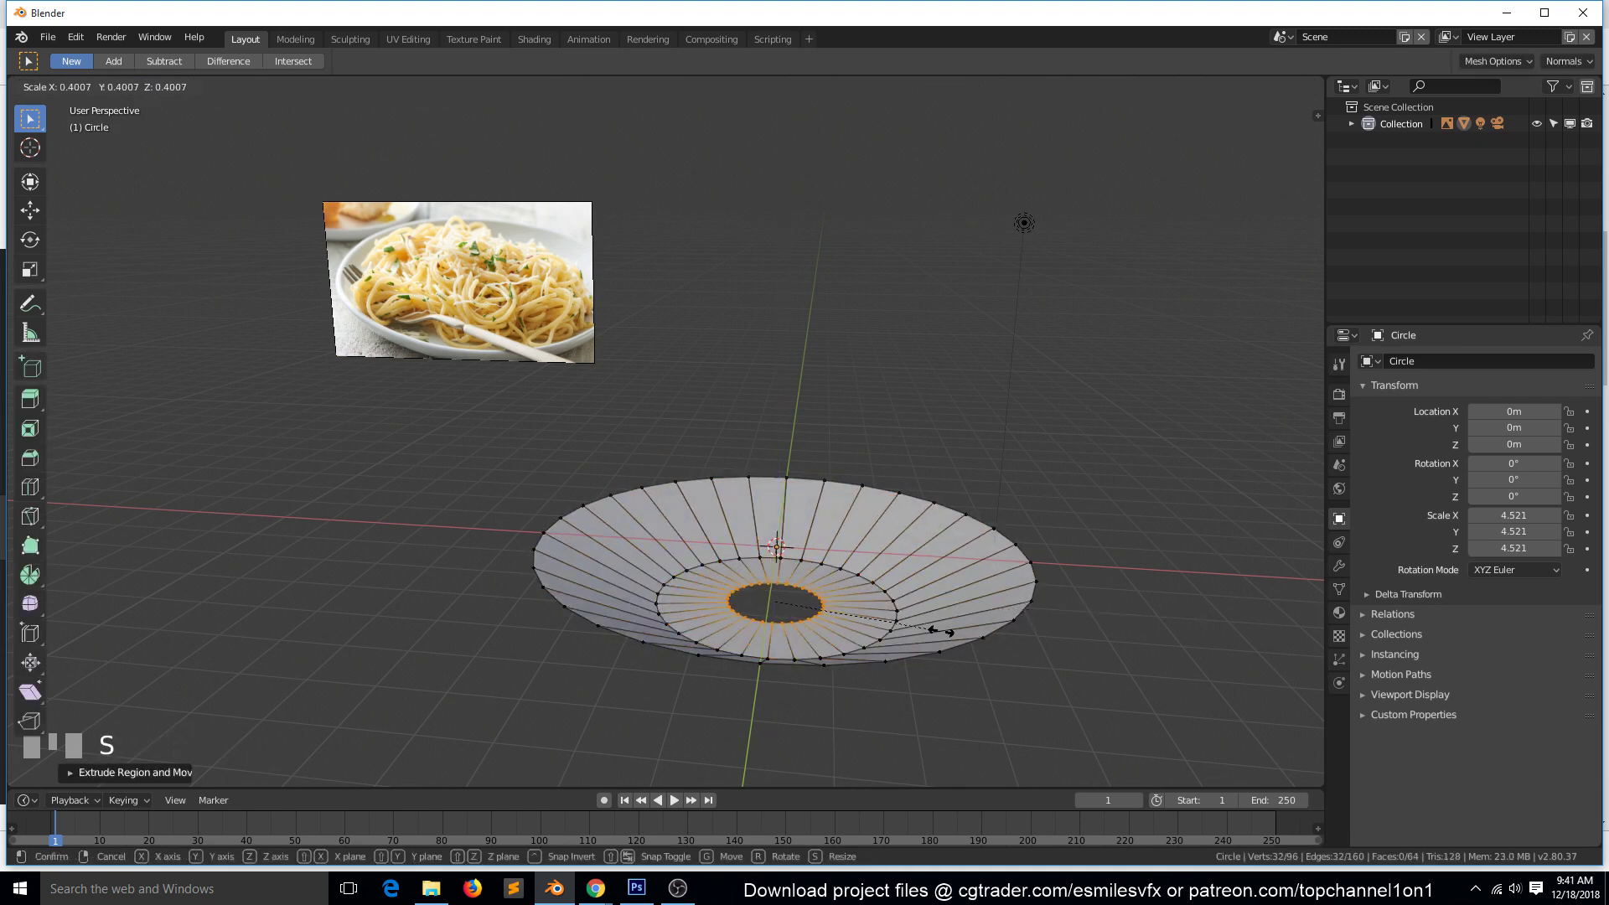
{"action": "left_click", "coordinate": [942, 631]}
{"action": "key", "text": "alt+m"}
{"action": "left_click", "coordinate": [942, 633]}
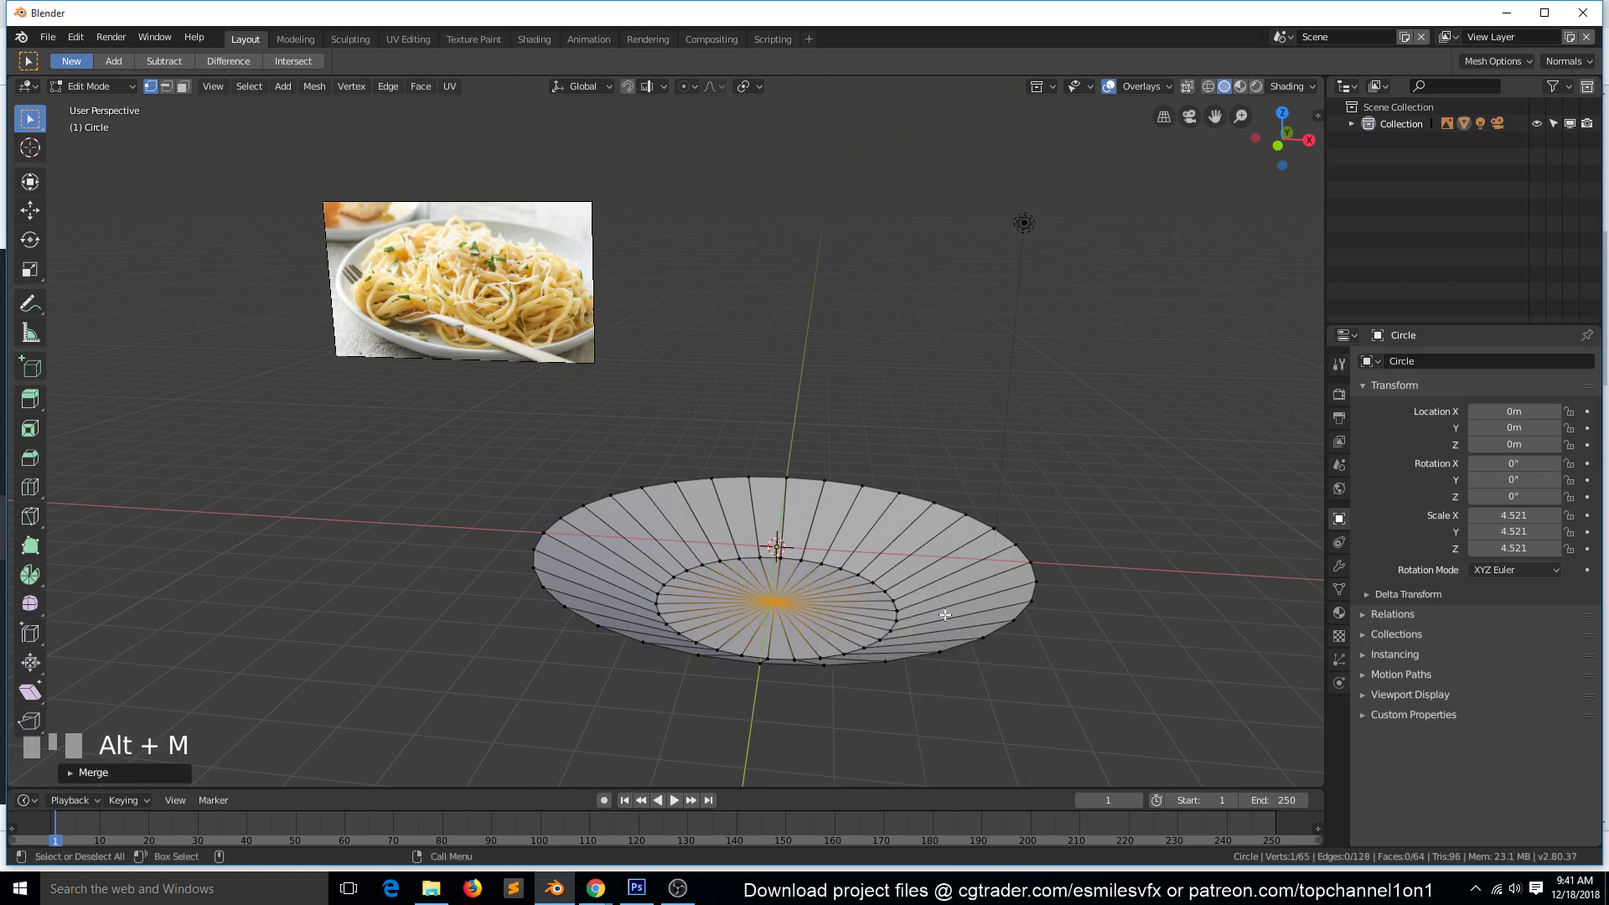
Add three evenly spaced loop cuts around the plate's sloped side.
{"action": "key", "text": "ctrl+r"}
{"action": "scroll", "coordinate": [949, 580], "scroll_direction": "up", "scroll_amount": 2}
{"action": "left_click", "coordinate": [950, 581]}
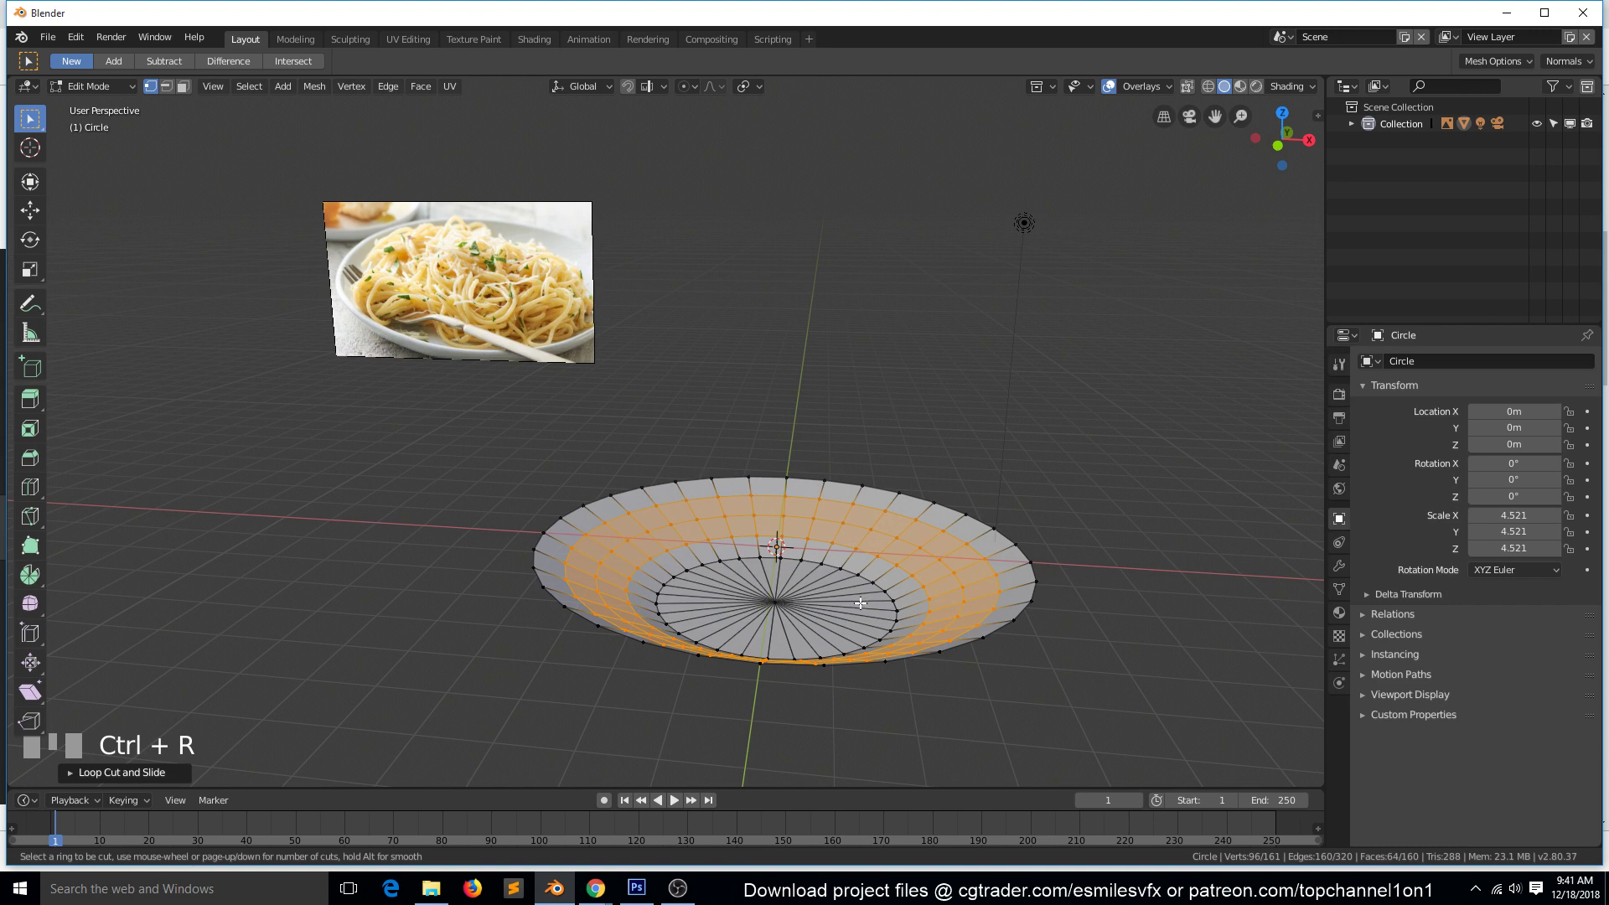
{"action": "key", "text": "2"}
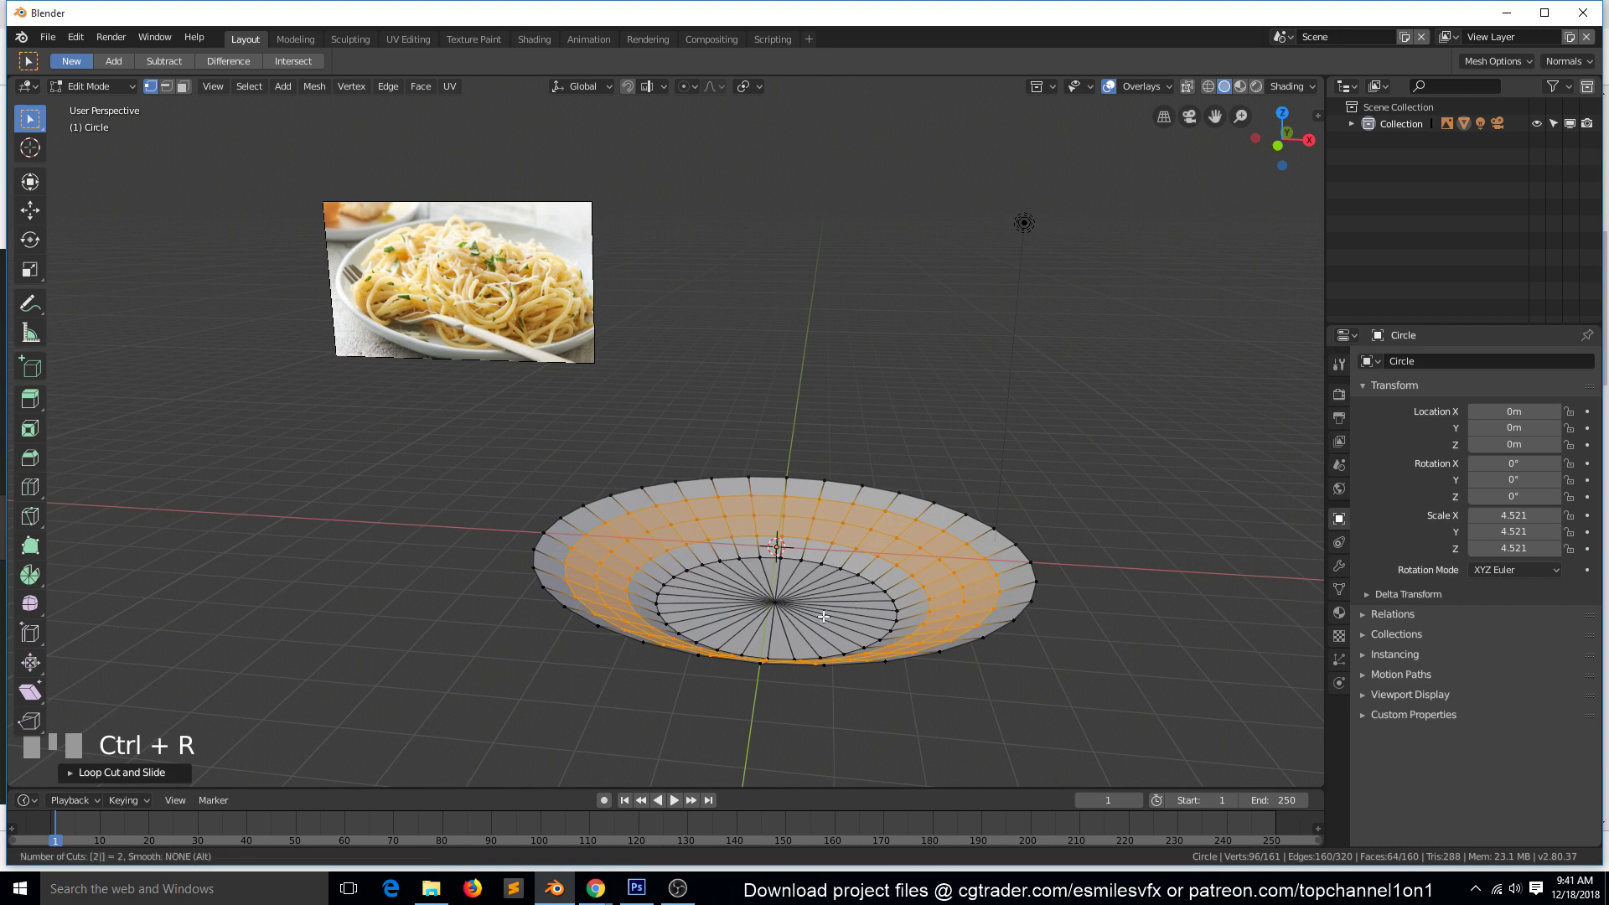
In edge select mode, circle-select the spoke edges meeting at the centre of the plate's base and subdivide them.
{"action": "left_click", "coordinate": [166, 87]}
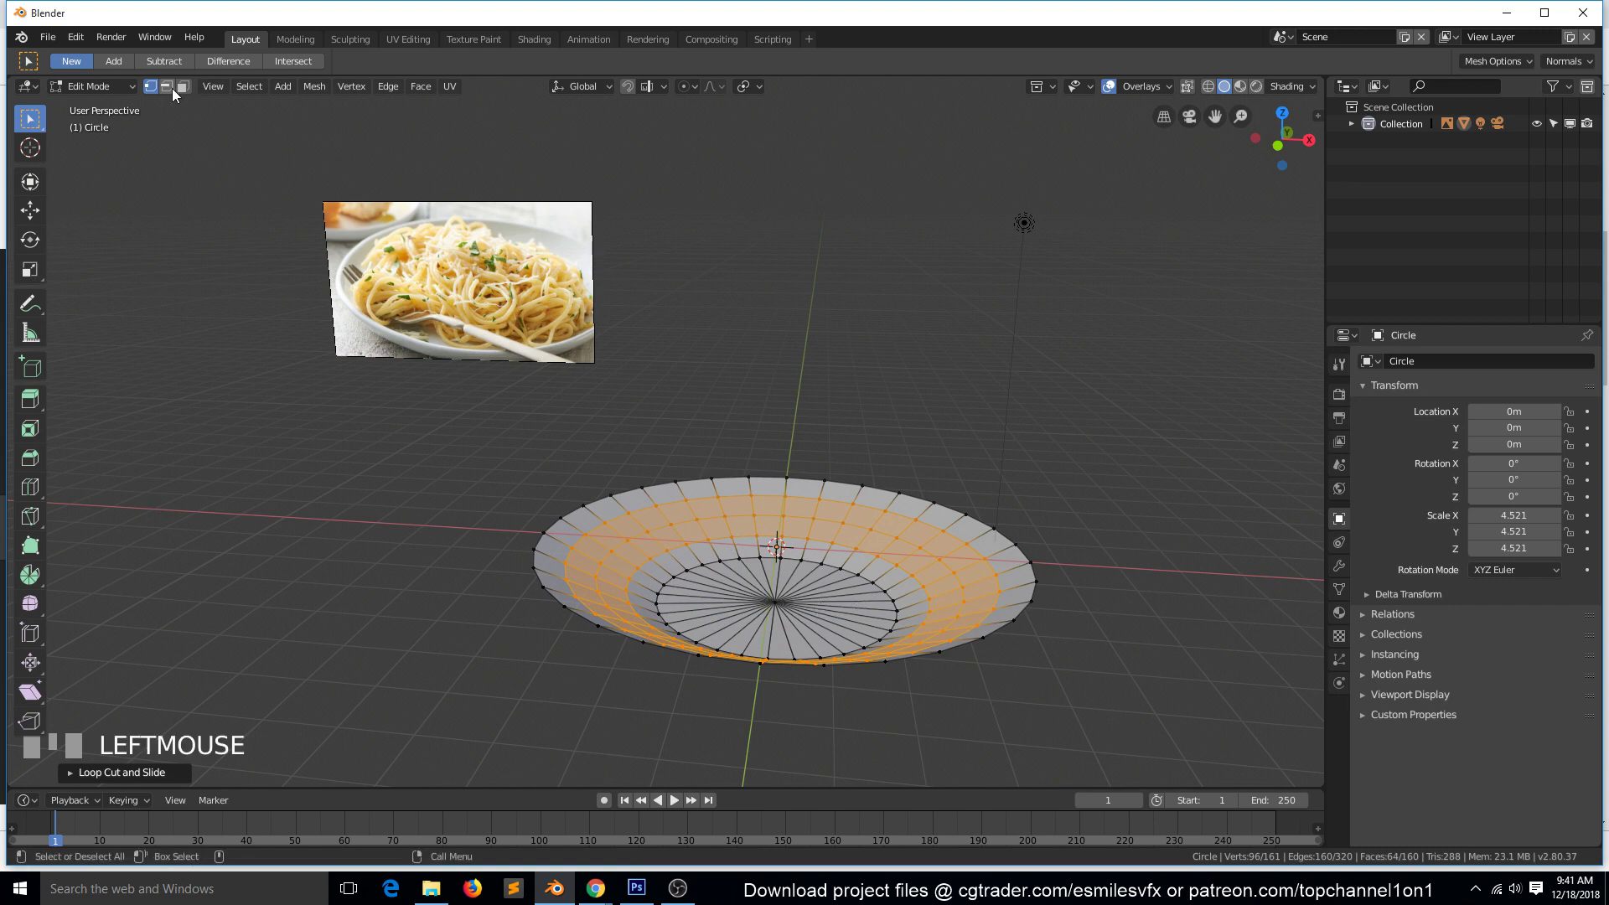
{"action": "key", "text": "alt+a"}
{"action": "key", "text": "c"}
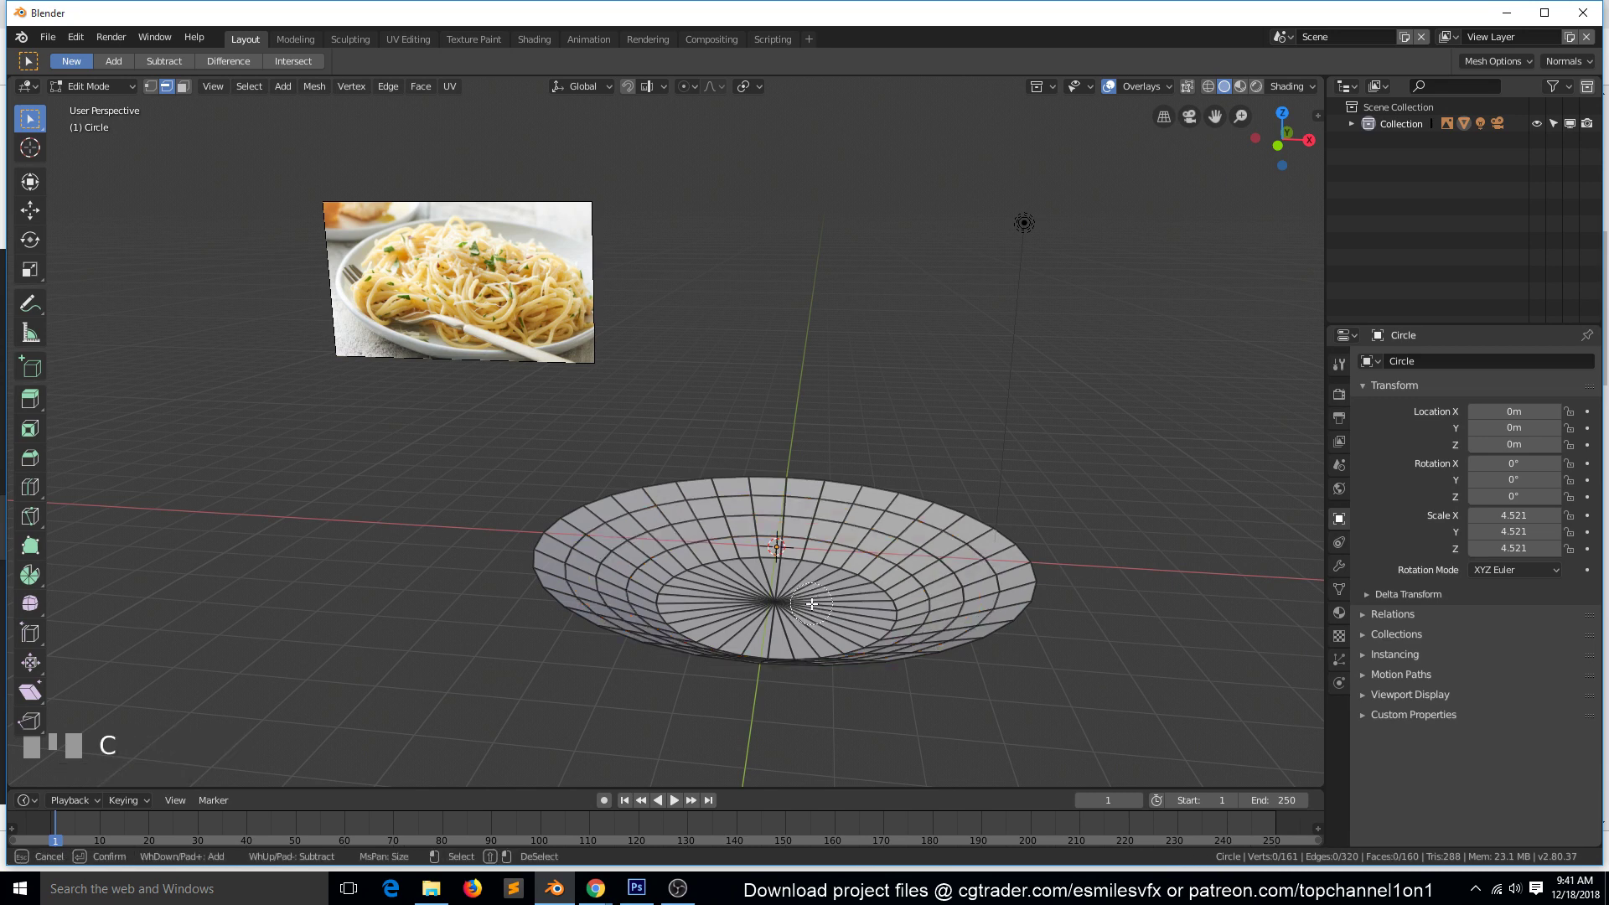
{"action": "left_click", "coordinate": [779, 603]}
{"action": "right_click", "coordinate": [781, 607]}
{"action": "right_click", "coordinate": [798, 596]}
{"action": "left_click", "coordinate": [798, 596]}
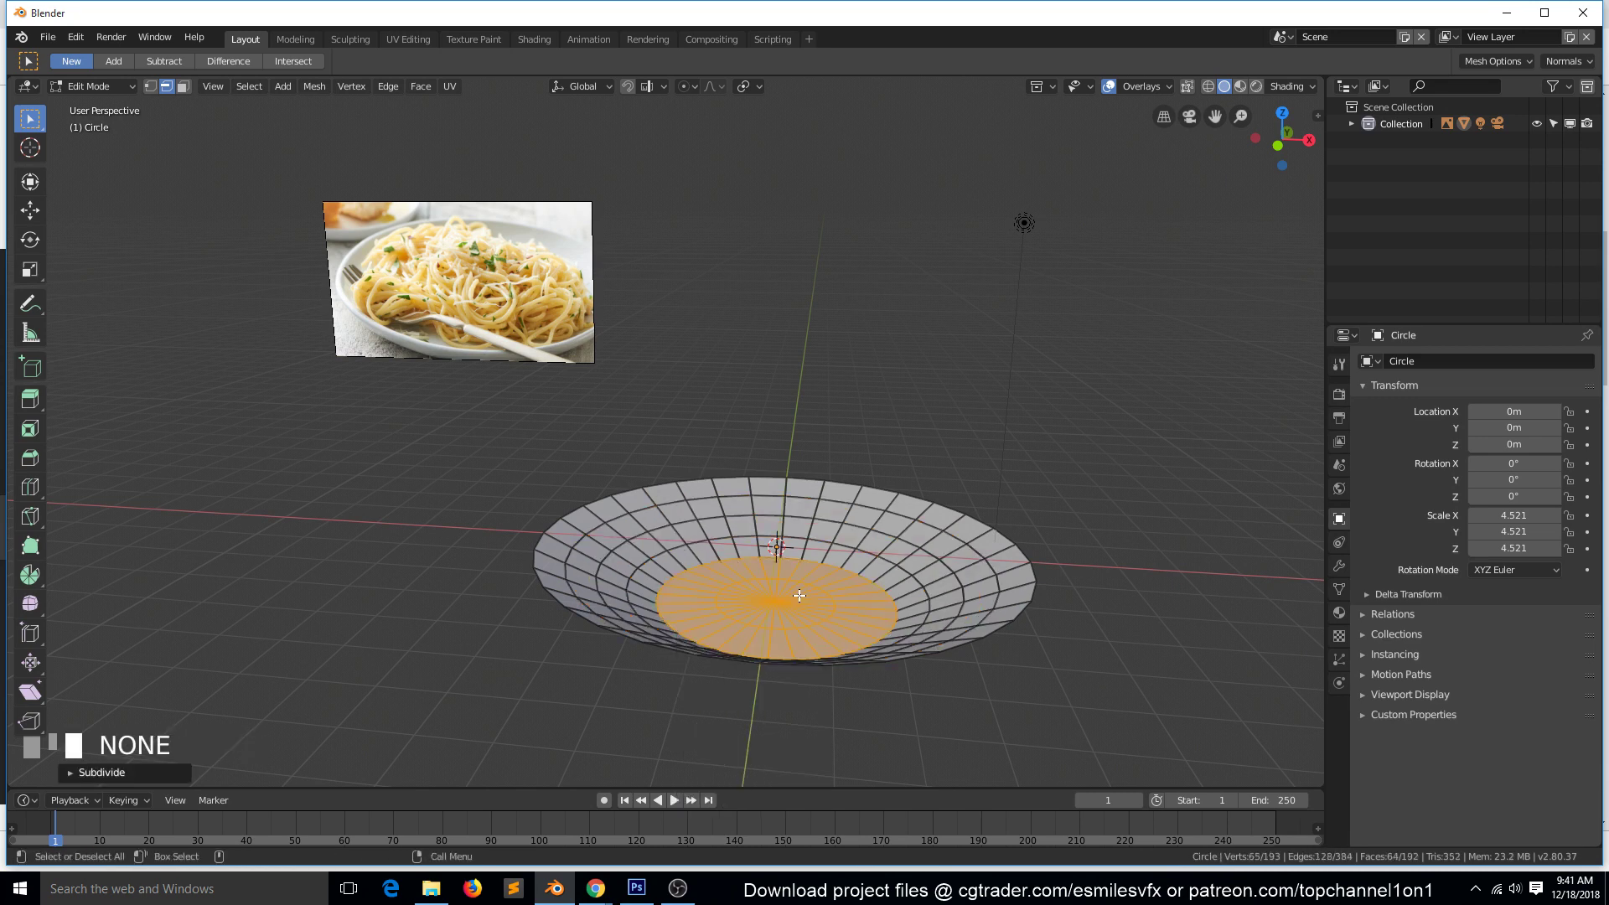
Try a second subdivision of the base's spoke edges and undo it.
{"action": "right_click", "coordinate": [798, 595]}
{"action": "left_click", "coordinate": [799, 595]}
{"action": "key", "text": "ctrl+z"}
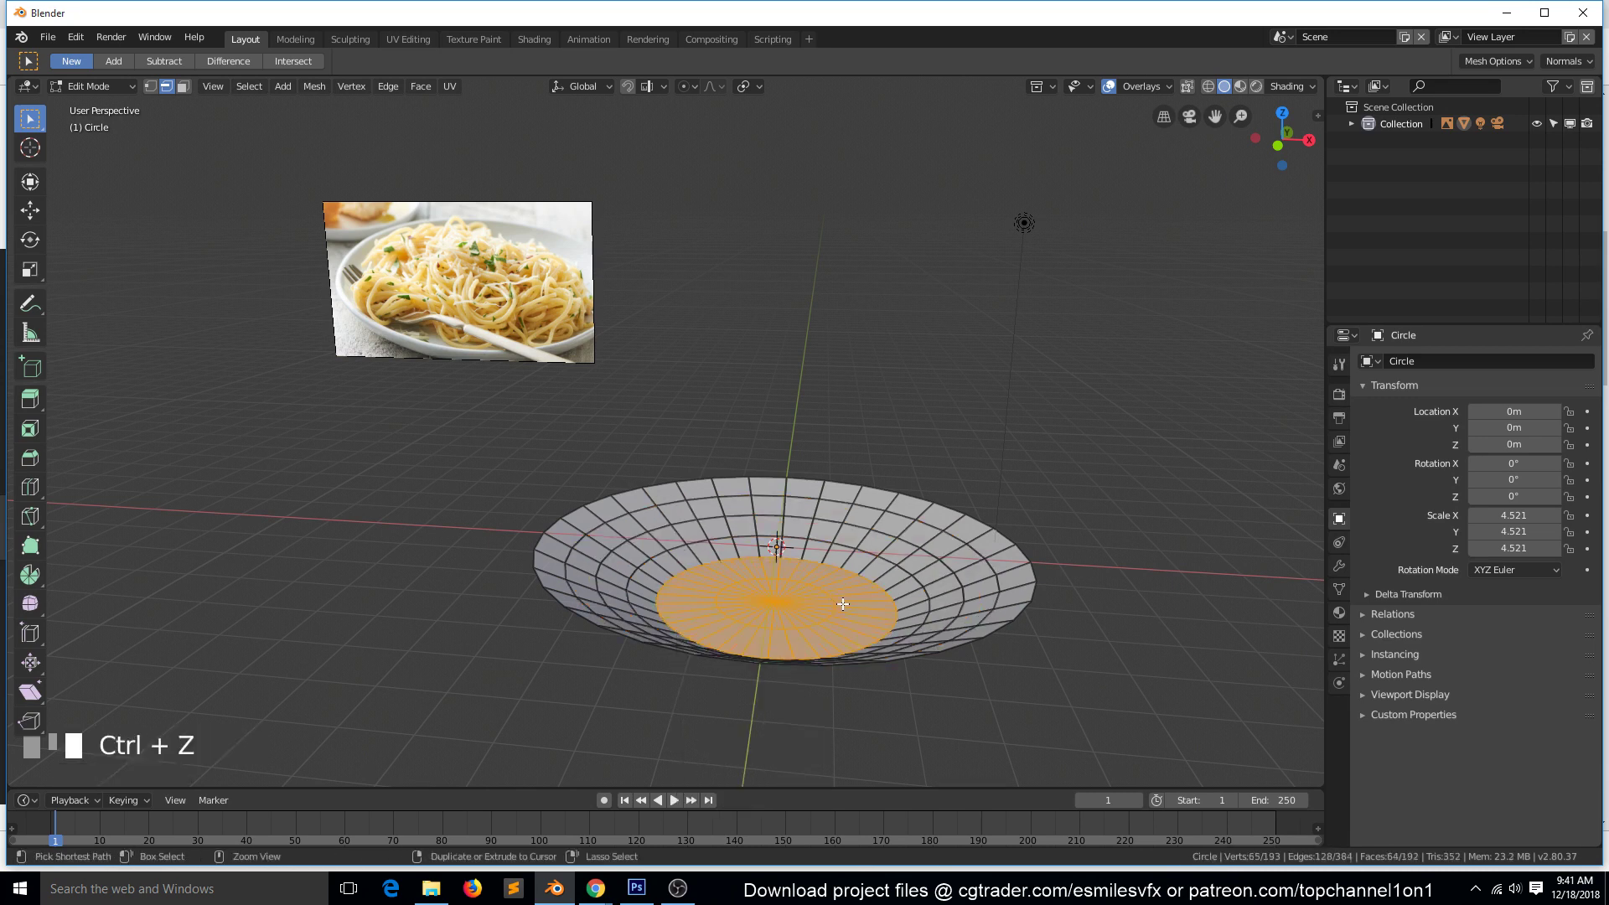
Add one loop cut around the plate's flat base and return to Object Mode to view the plate.
{"action": "key", "text": "ctrl+r"}
{"action": "left_click", "coordinate": [842, 630]}
{"action": "key", "text": "Tab"}
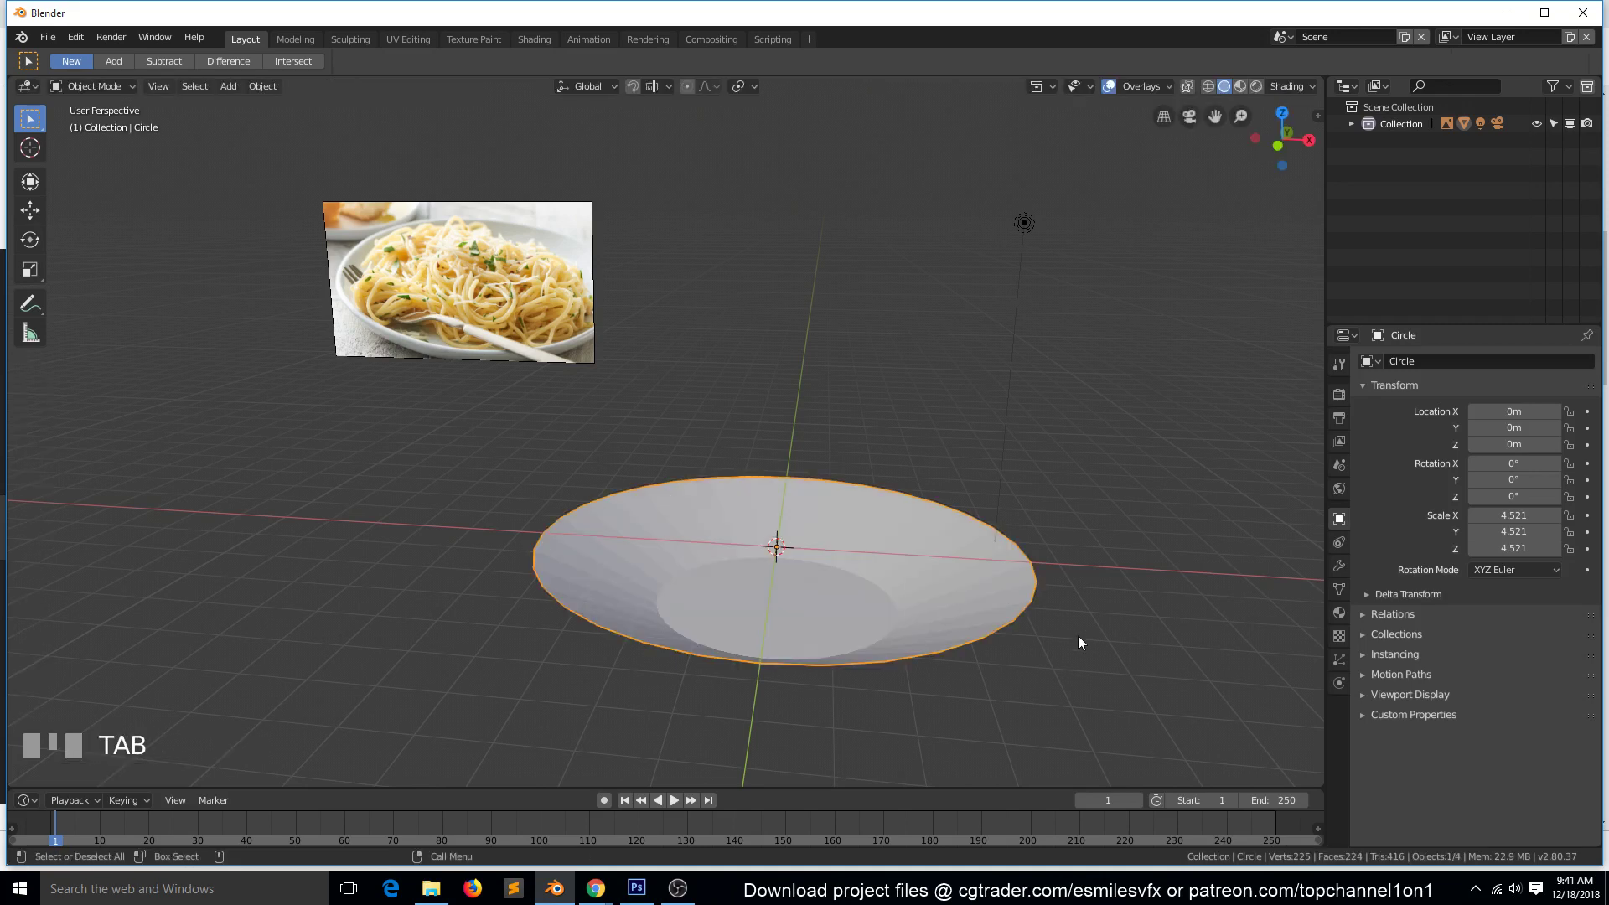
{"action": "key", "text": "grave"}
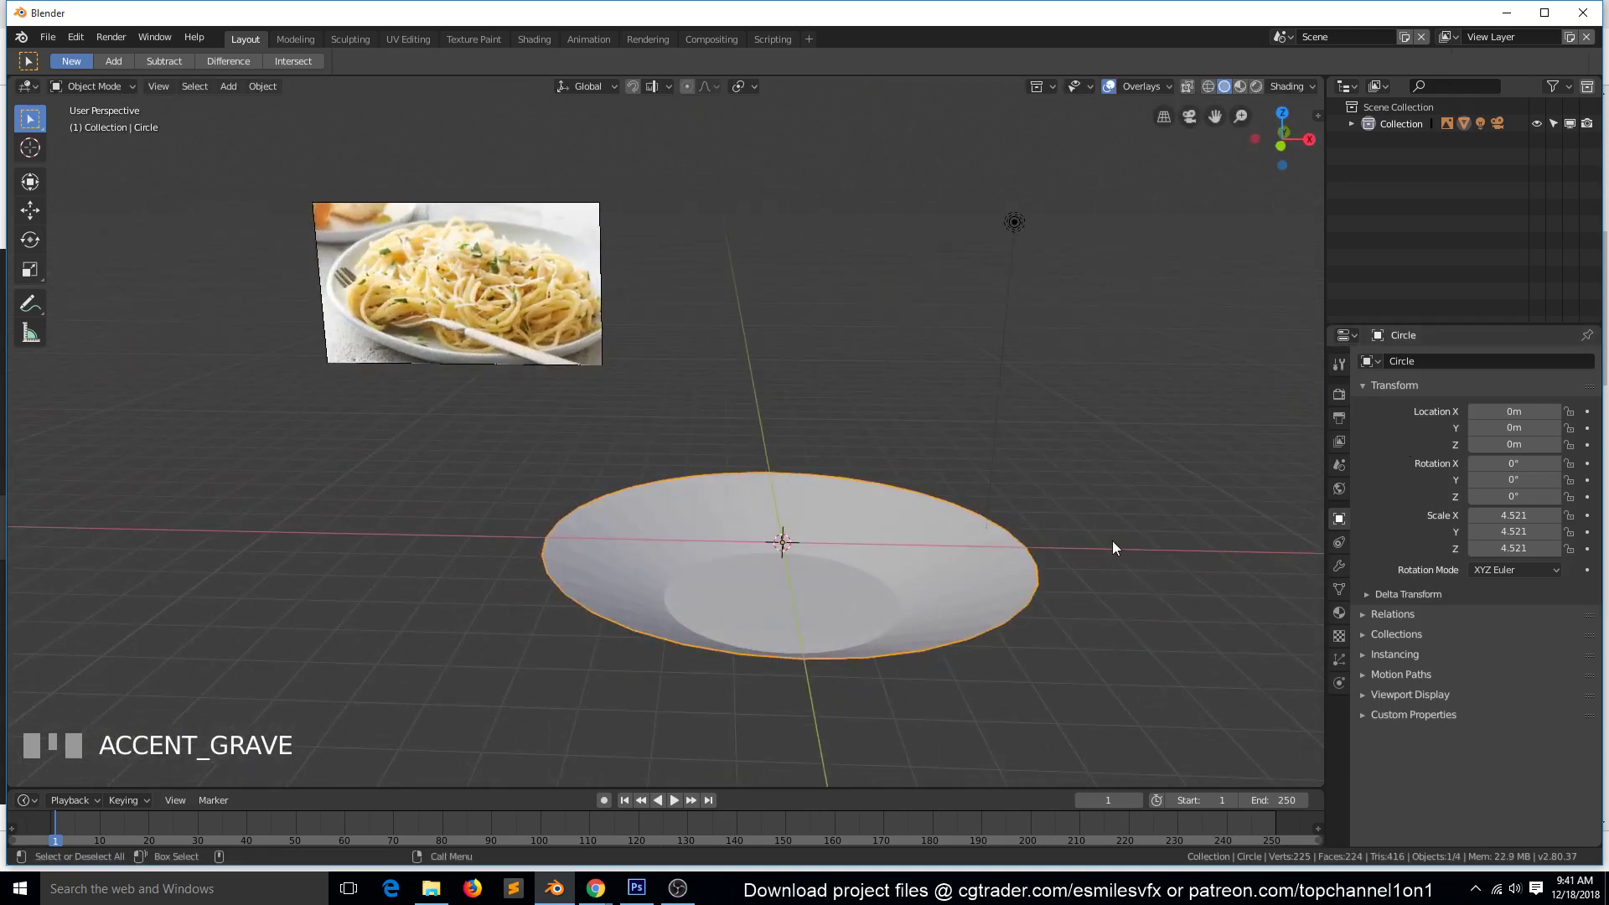
In top view, add a Bezier curve at the plate's centre and scale it to about 4.63, spanning the plate's width.
{"action": "scroll", "coordinate": [774, 369], "scroll_direction": "down", "scroll_amount": 2}
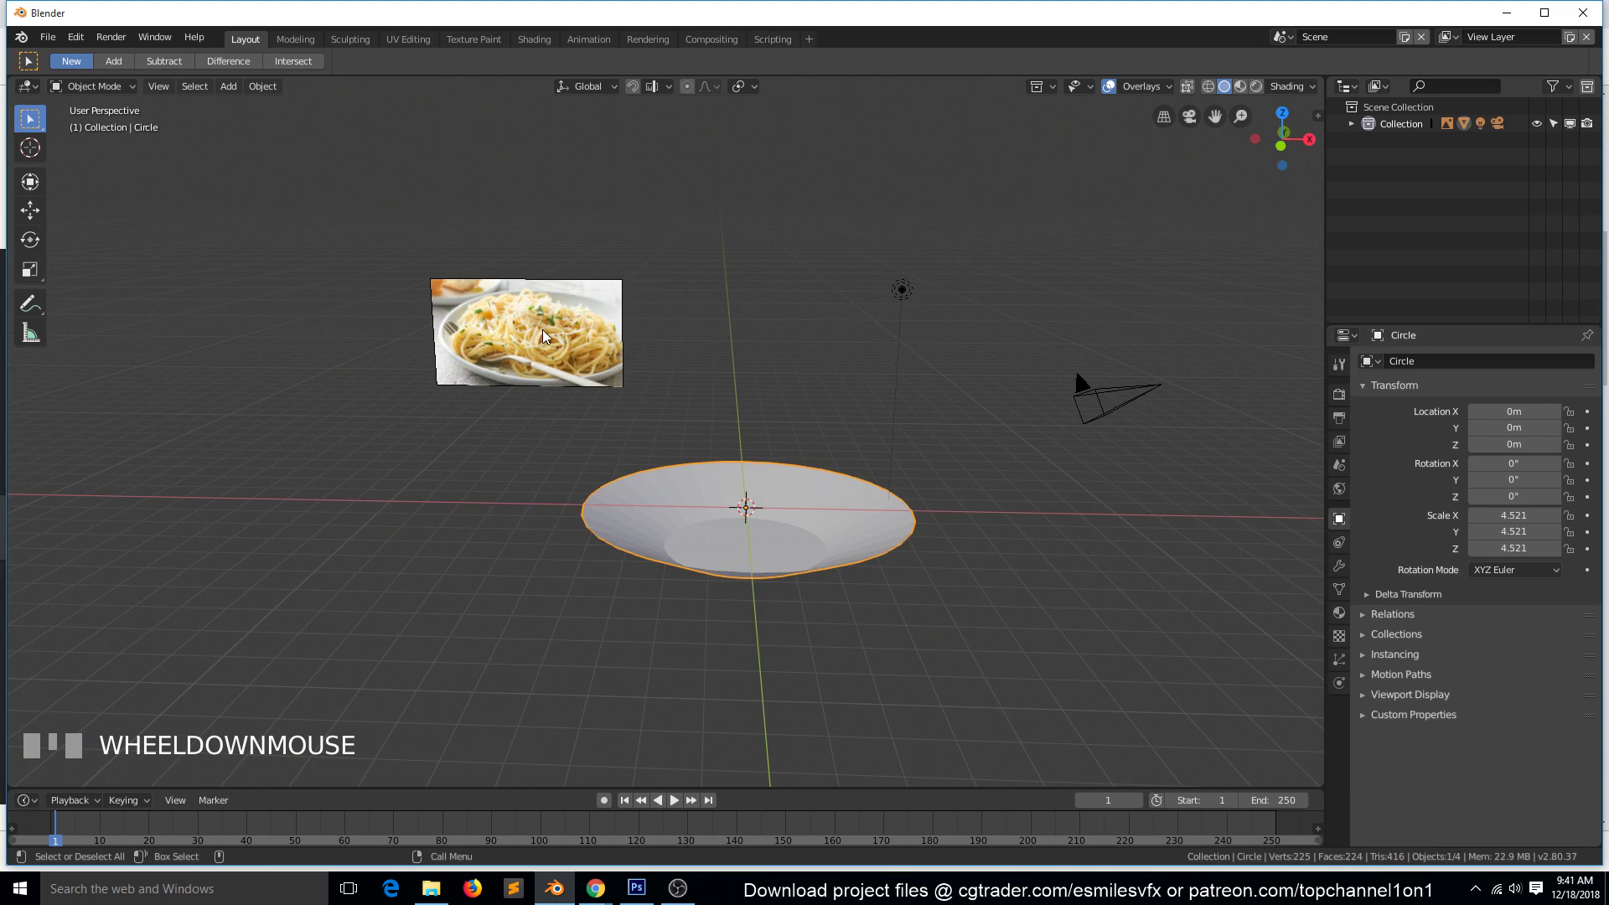
{"action": "key", "text": "KP_5"}
{"action": "key", "text": "KP_7"}
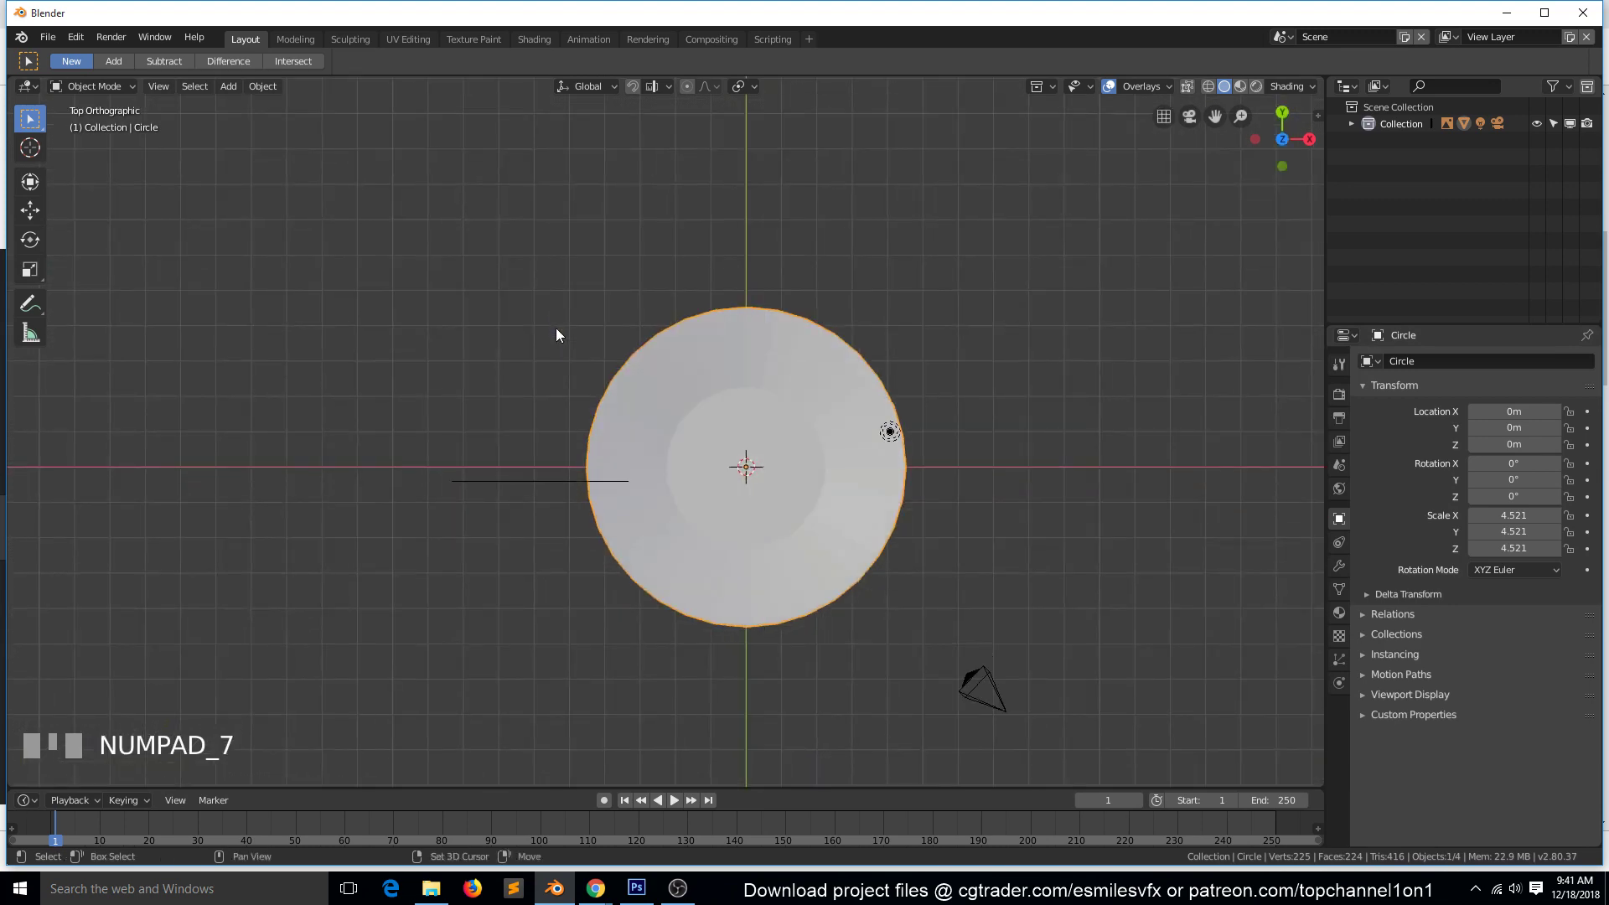
{"action": "key", "text": "shift+a"}
{"action": "mouse_move", "coordinate": [506, 348]}
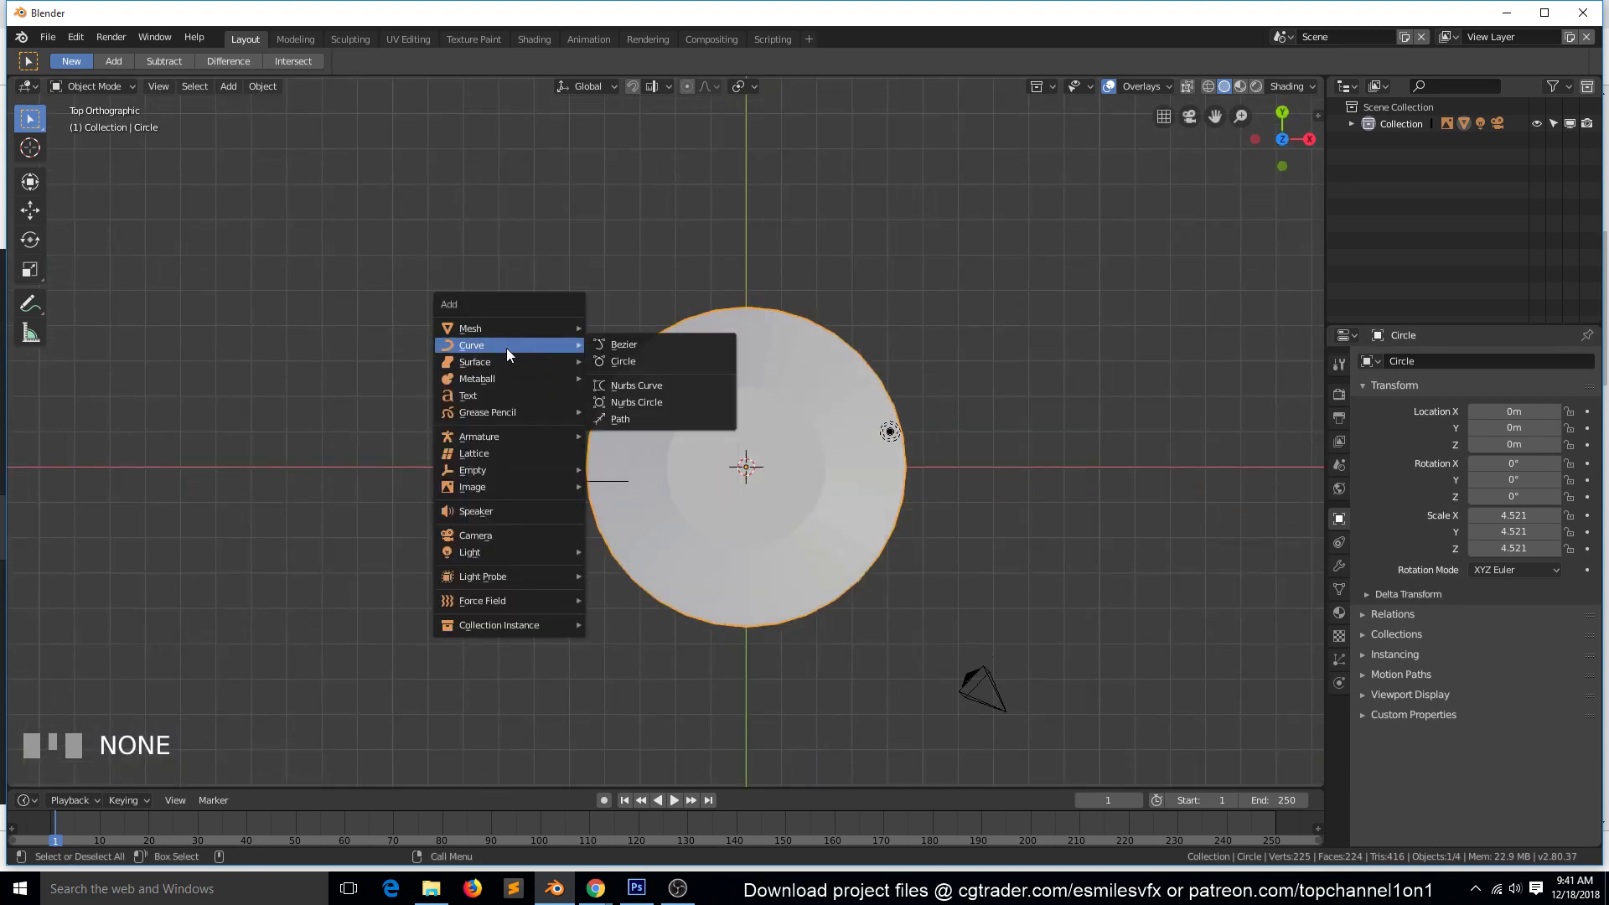
{"action": "left_click", "coordinate": [635, 349]}
{"action": "key", "text": "s"}
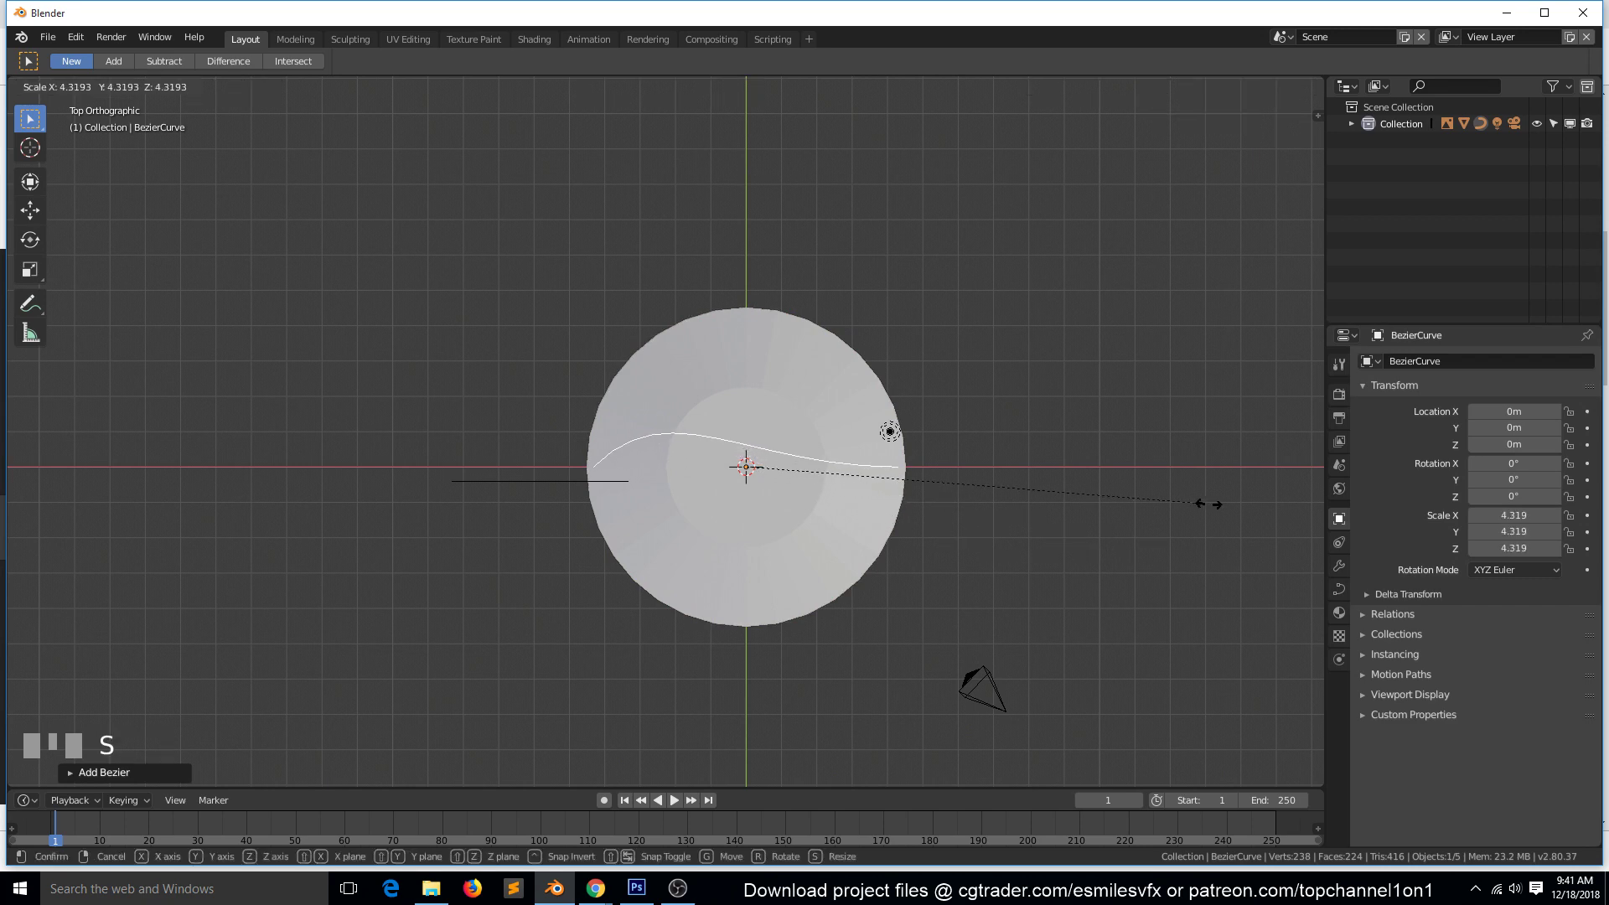
{"action": "left_click", "coordinate": [1238, 506]}
Raise the curve along Z to about 6.76 m above the plate and rotate it 90° about the X axis.
{"action": "key", "text": "KP_1"}
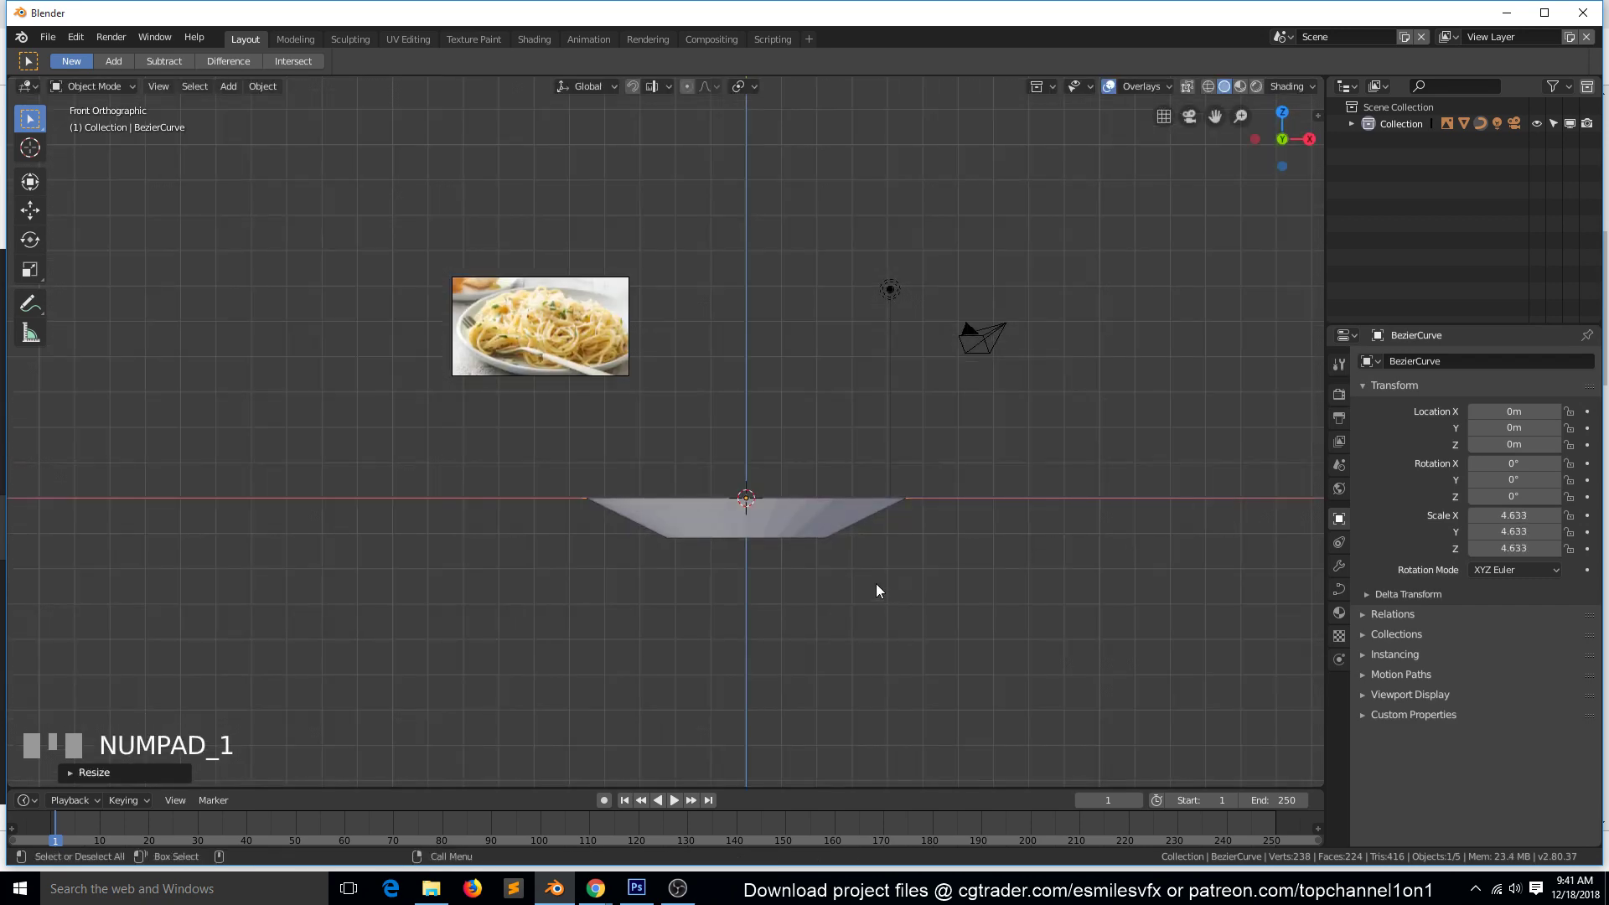
{"action": "key", "text": "g"}
{"action": "key", "text": "z"}
{"action": "left_click", "coordinate": [913, 333]}
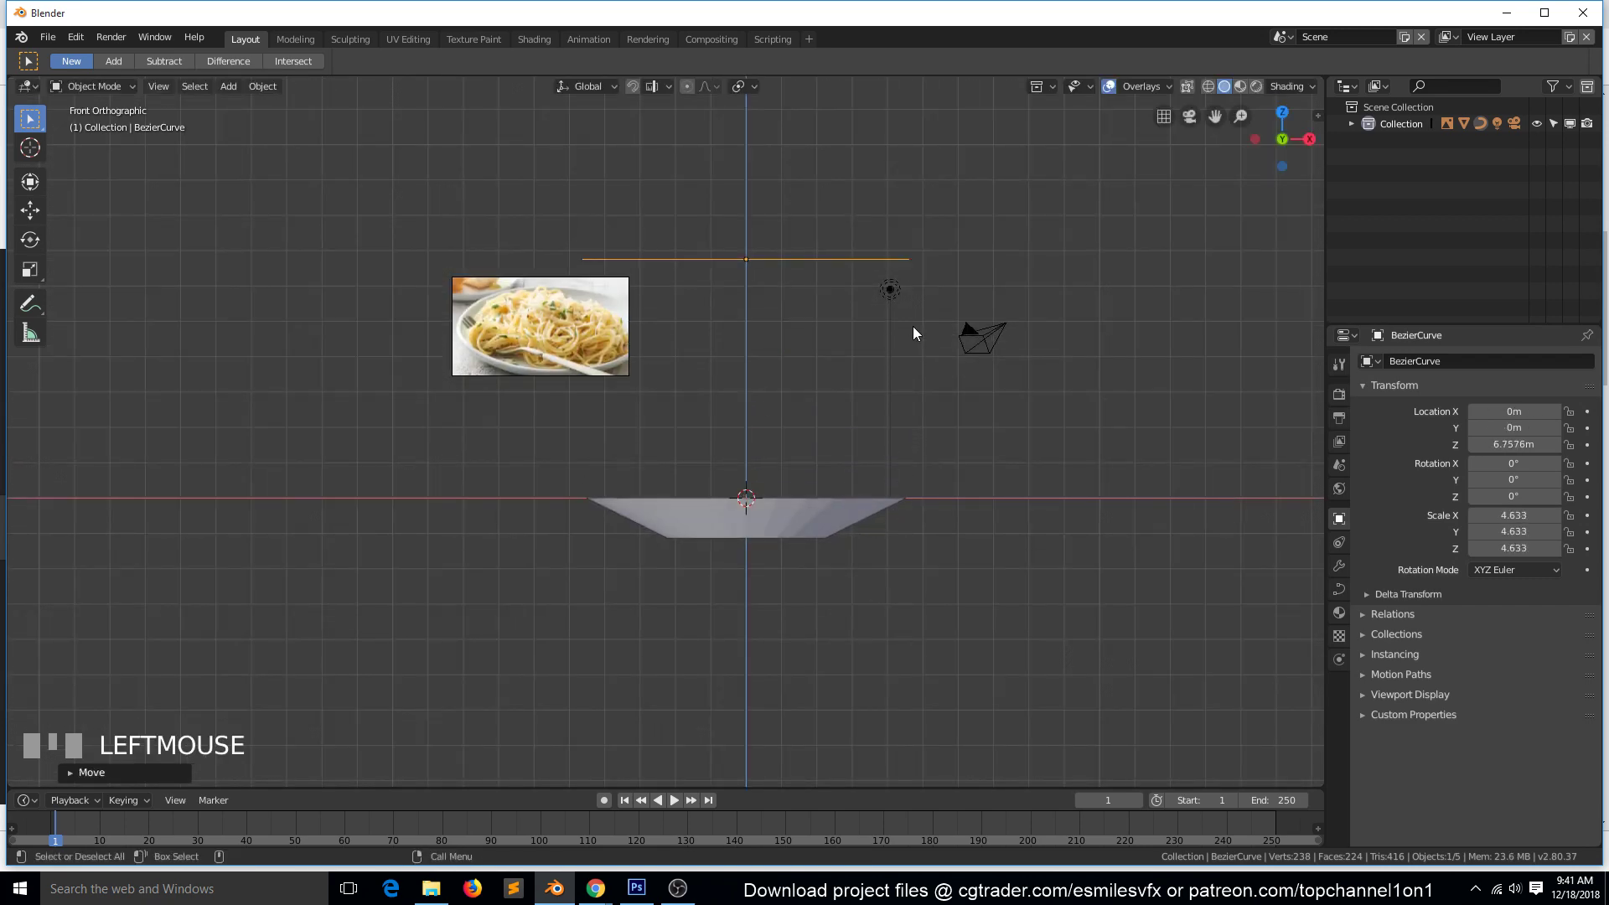
{"action": "type", "text": "rx90"}
{"action": "left_click", "coordinate": [918, 324]}
{"action": "middle_click_drag", "start_coordinate": [917, 324], "coordinate": [871, 407]}
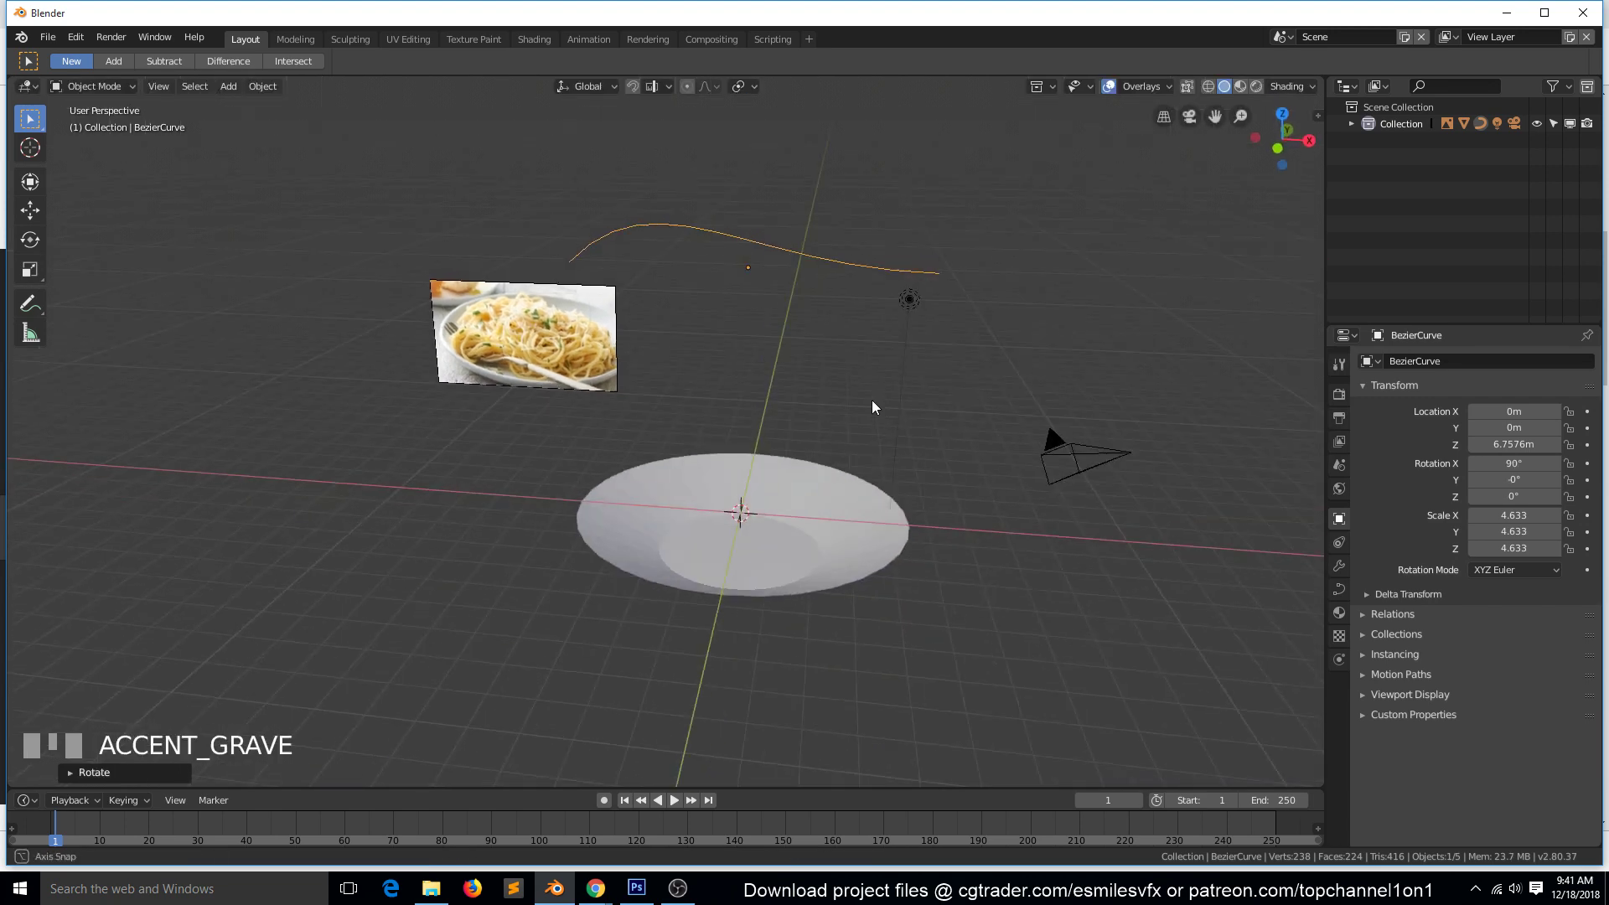
Enable Soft Body physics on the curve and play the animation to test how it falls.
{"action": "left_click", "coordinate": [1339, 660]}
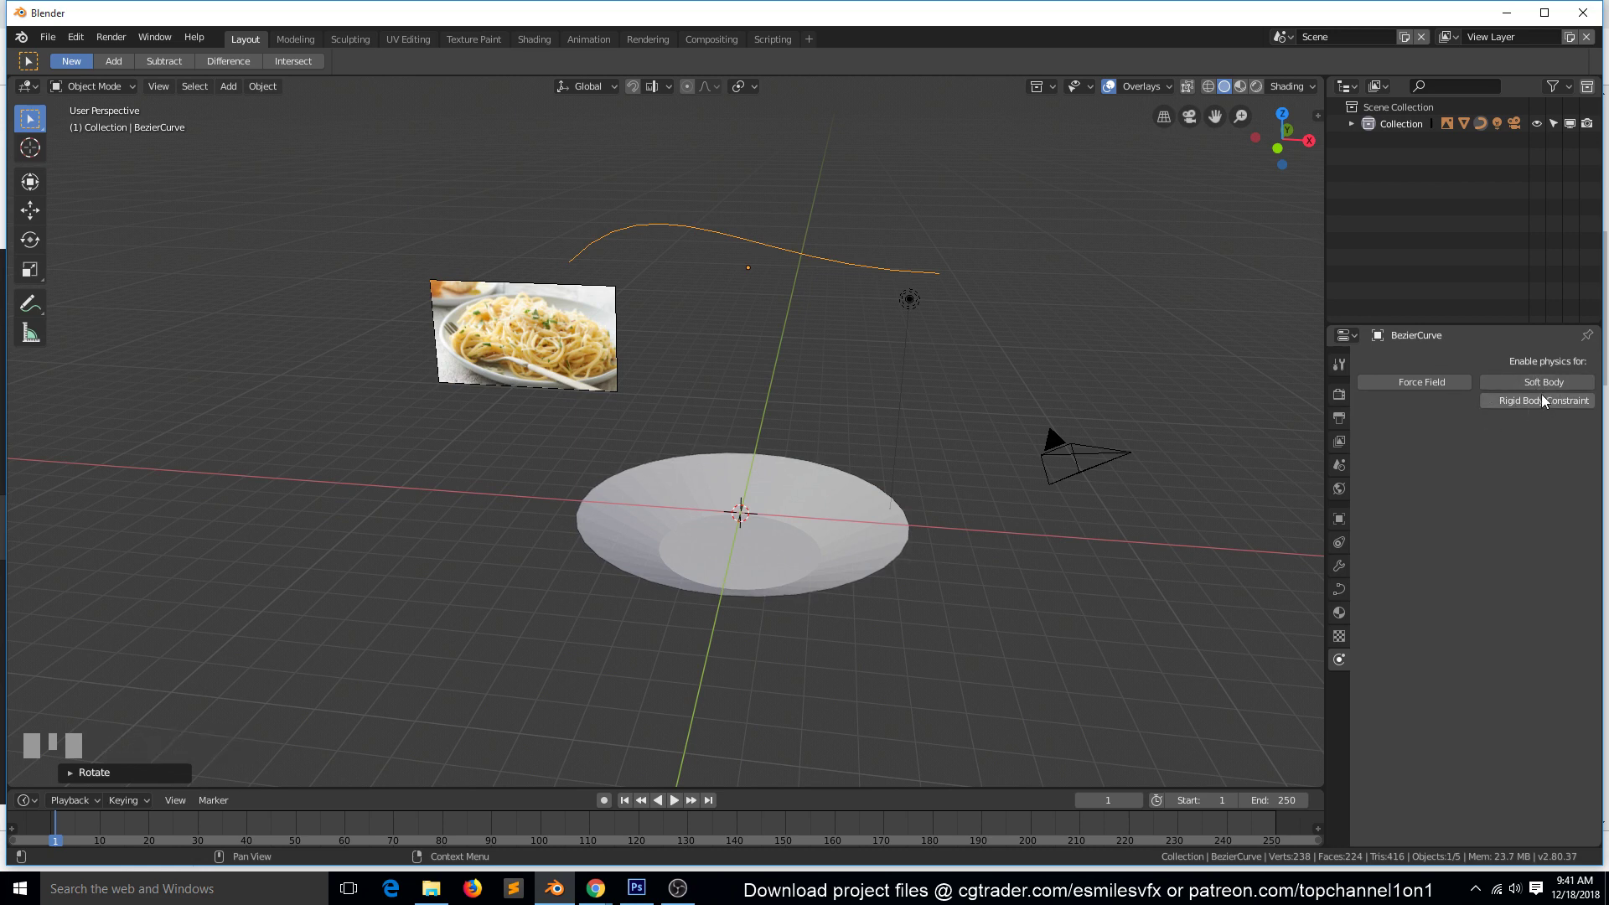
{"action": "key", "text": "grave"}
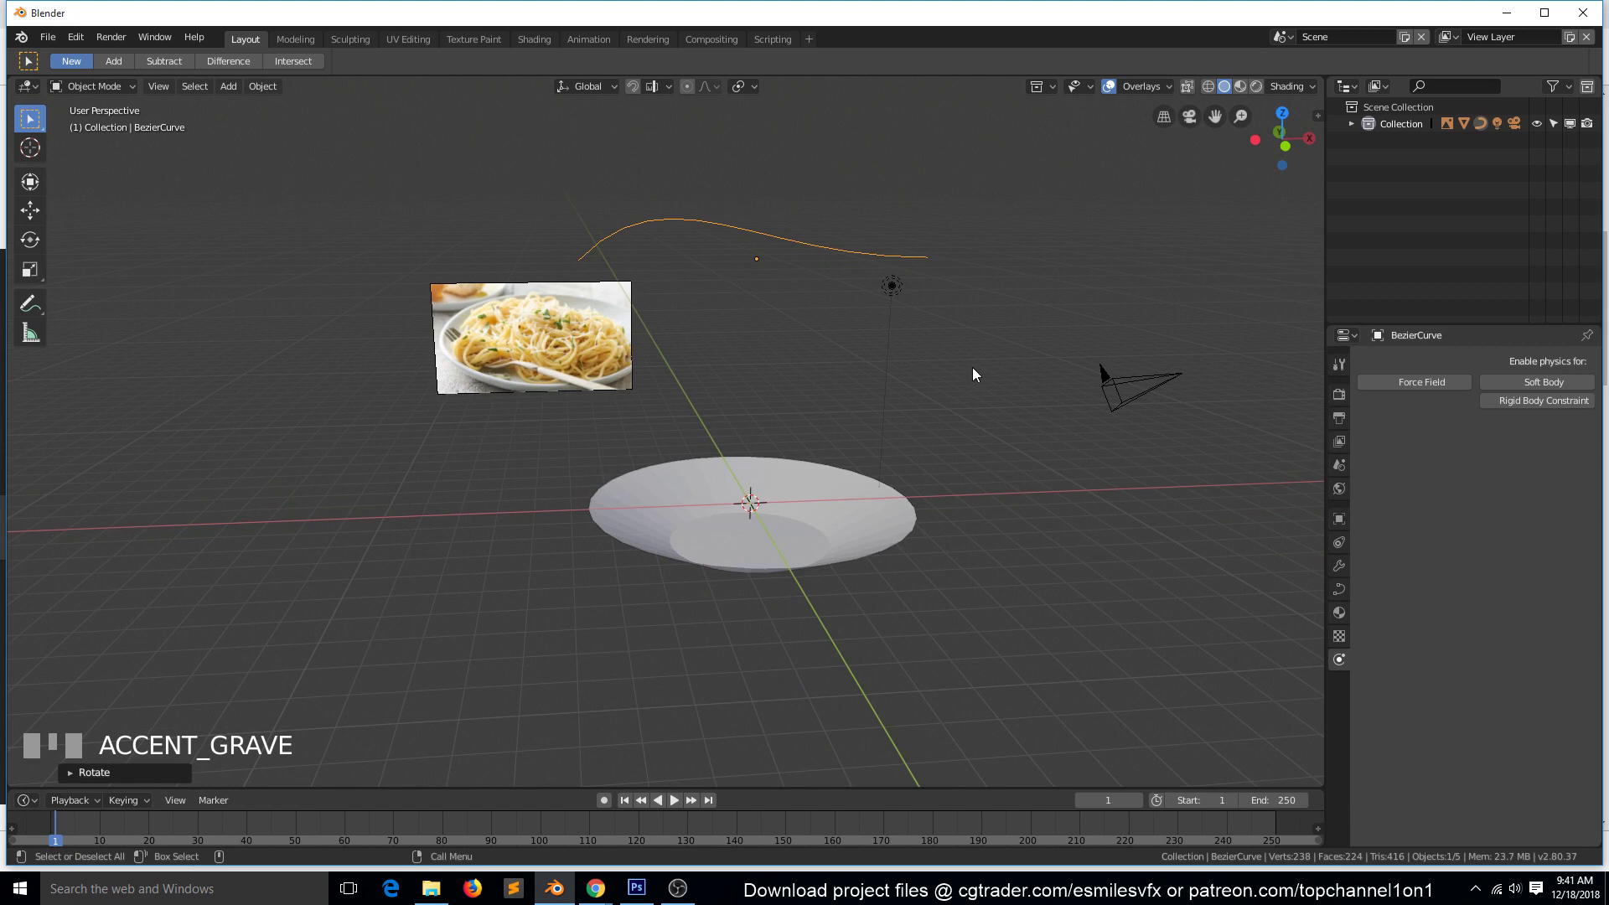
{"action": "left_click", "coordinate": [1543, 382]}
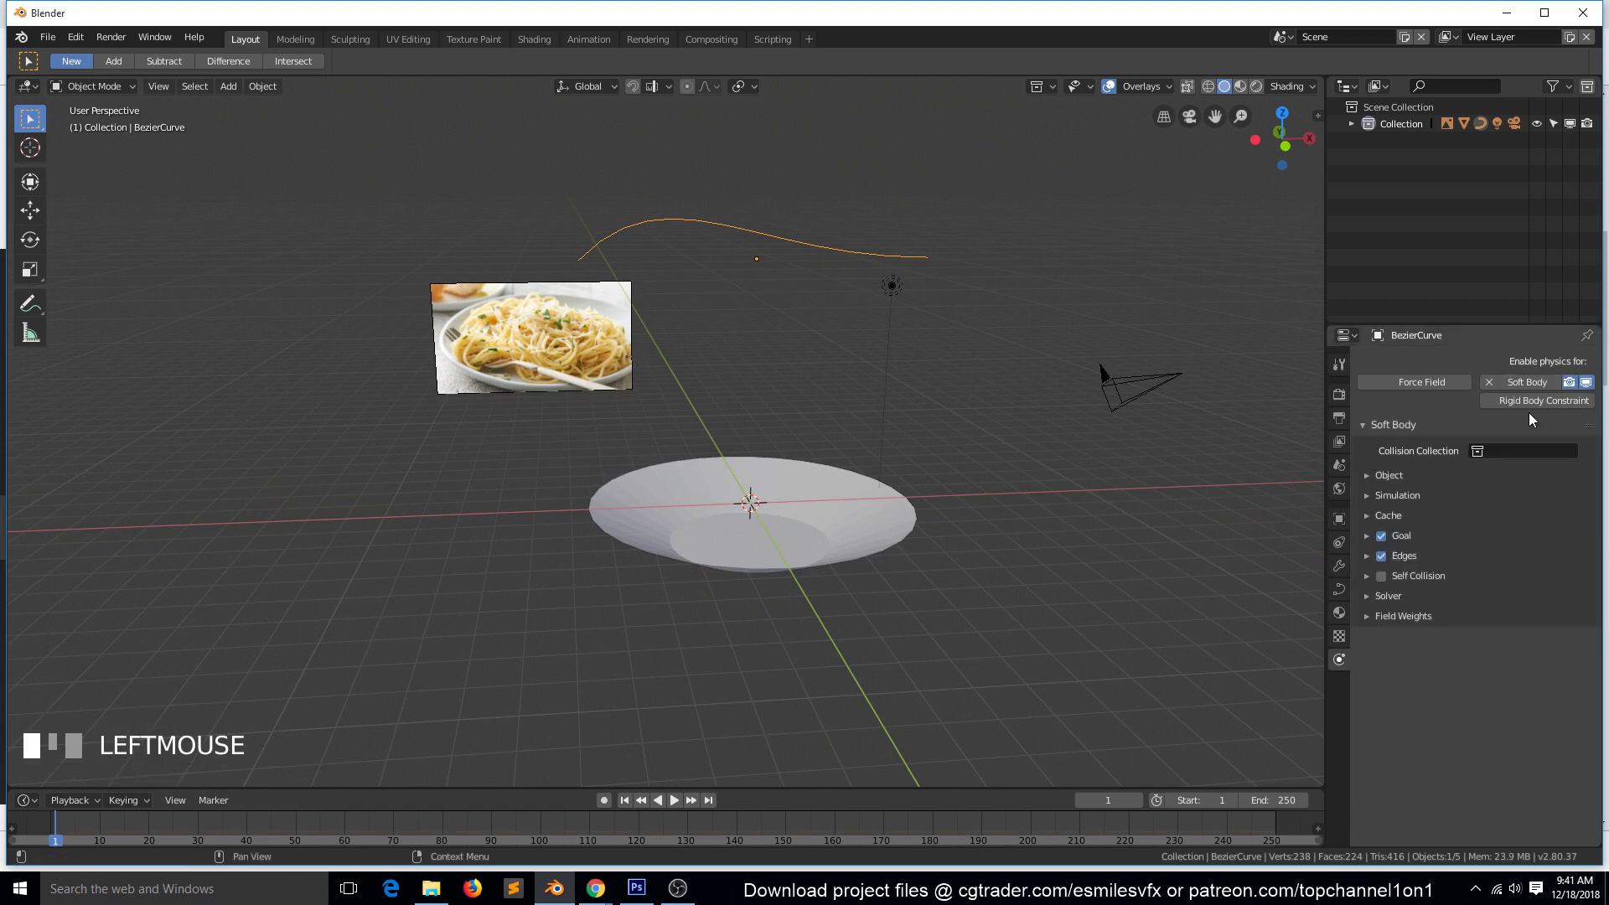
{"action": "key", "text": "space"}
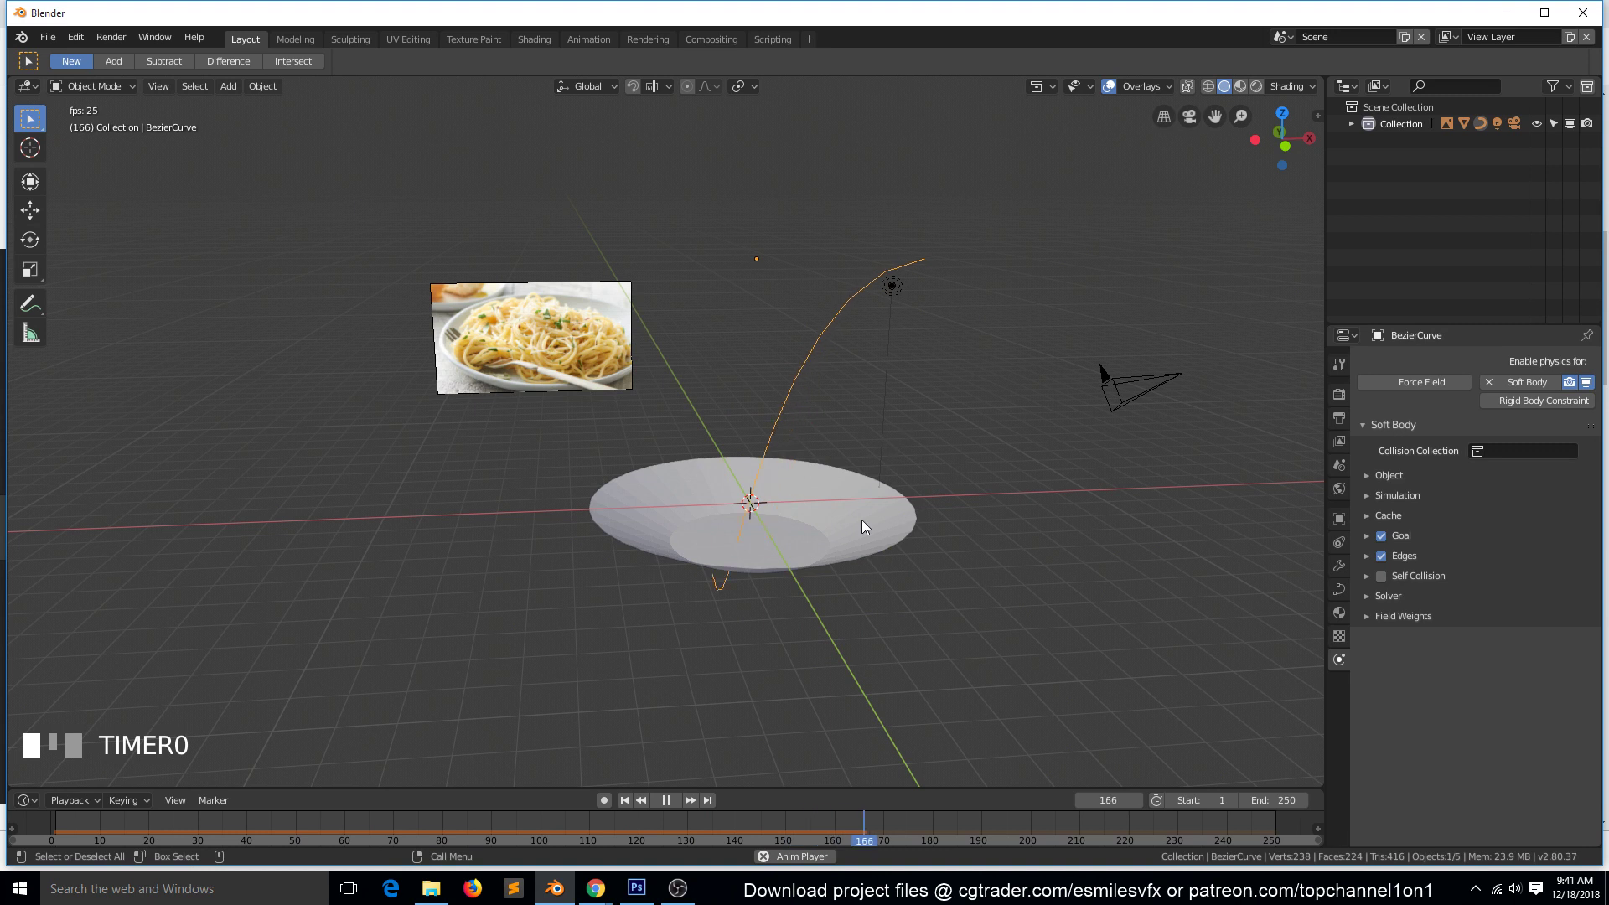
{"action": "key", "text": "Escape"}
Enable Collision physics on the plate and play the simulation to test it against the falling curve.
{"action": "left_click", "coordinate": [802, 535]}
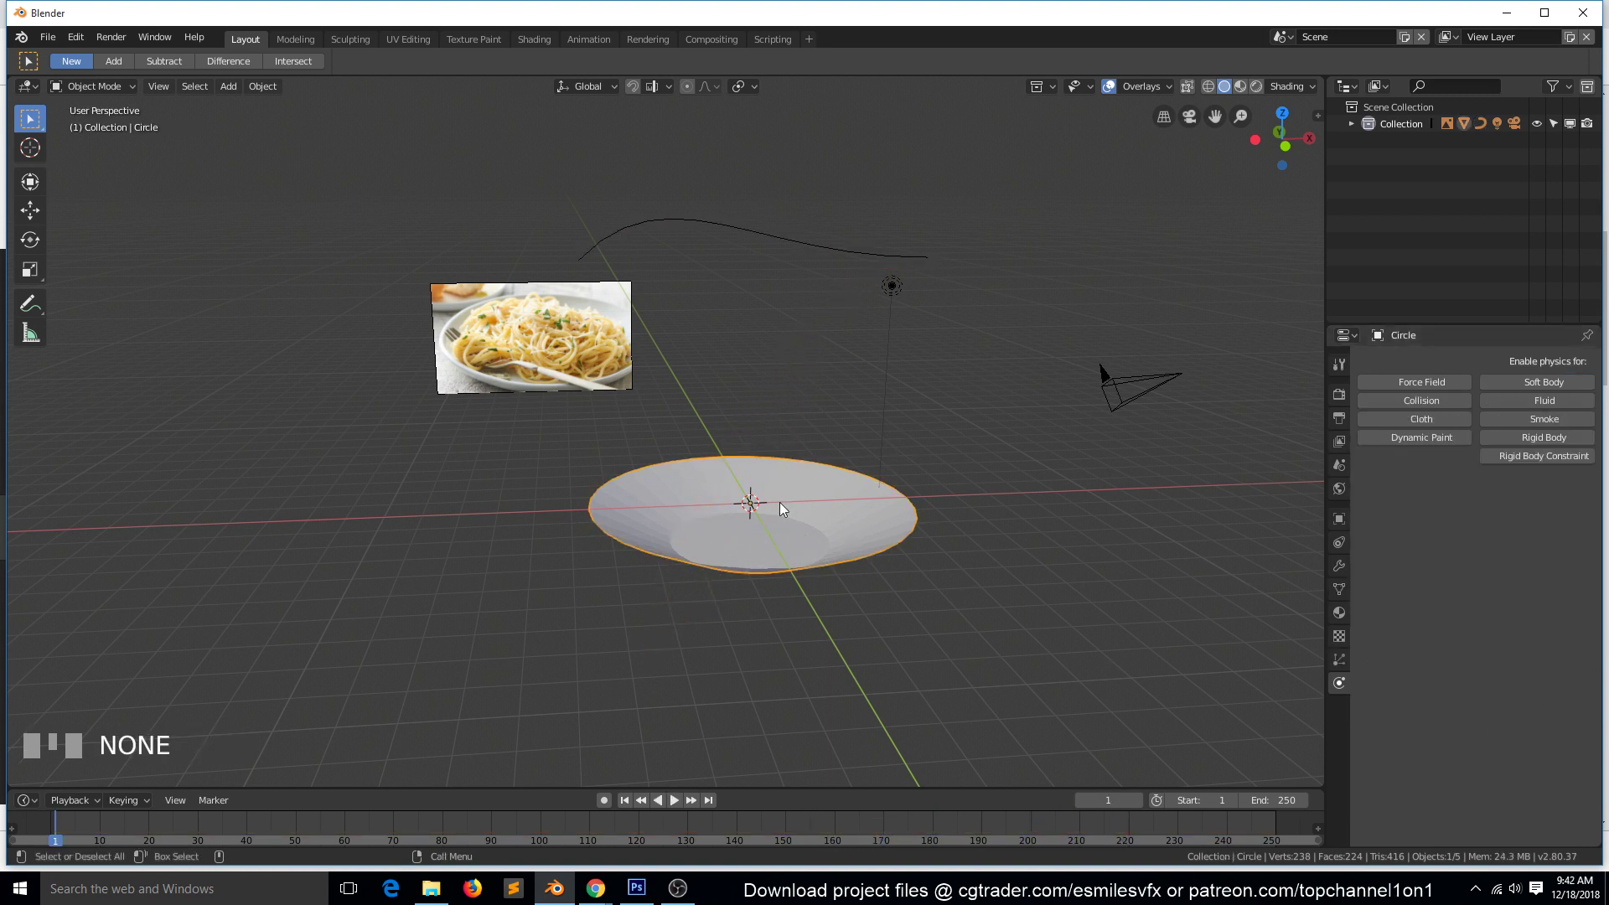
{"action": "left_click", "coordinate": [1429, 401]}
{"action": "key", "text": "space"}
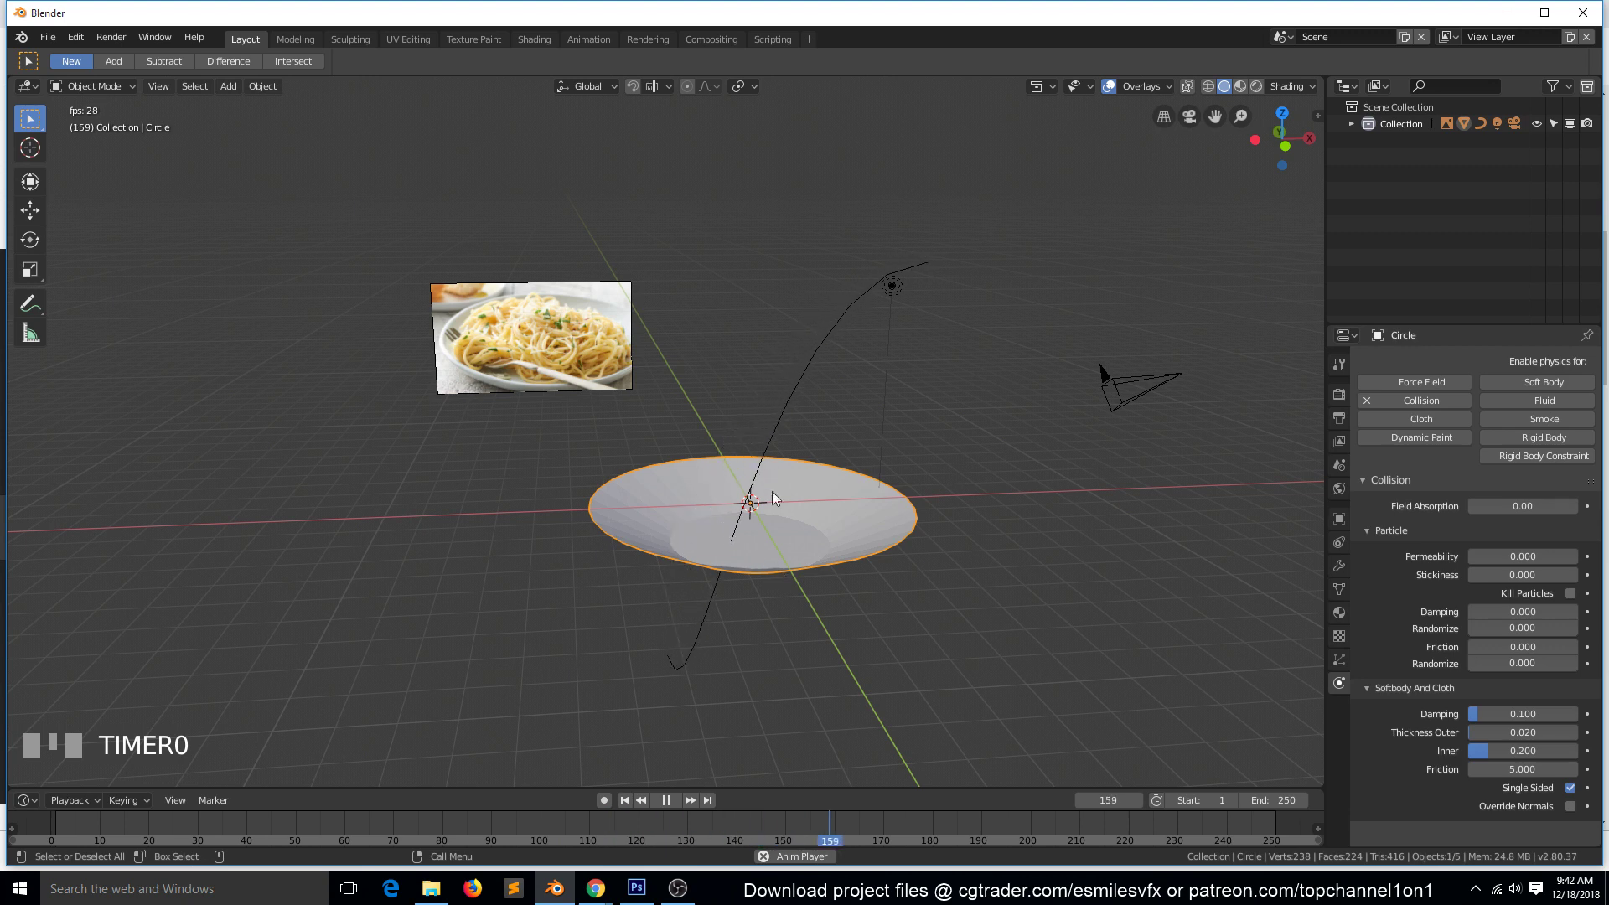
{"action": "key", "text": "Escape"}
Add a Solidify modifier to the plate, place it above the Collision modifier and replay the simulation.
{"action": "left_click", "coordinate": [697, 521]}
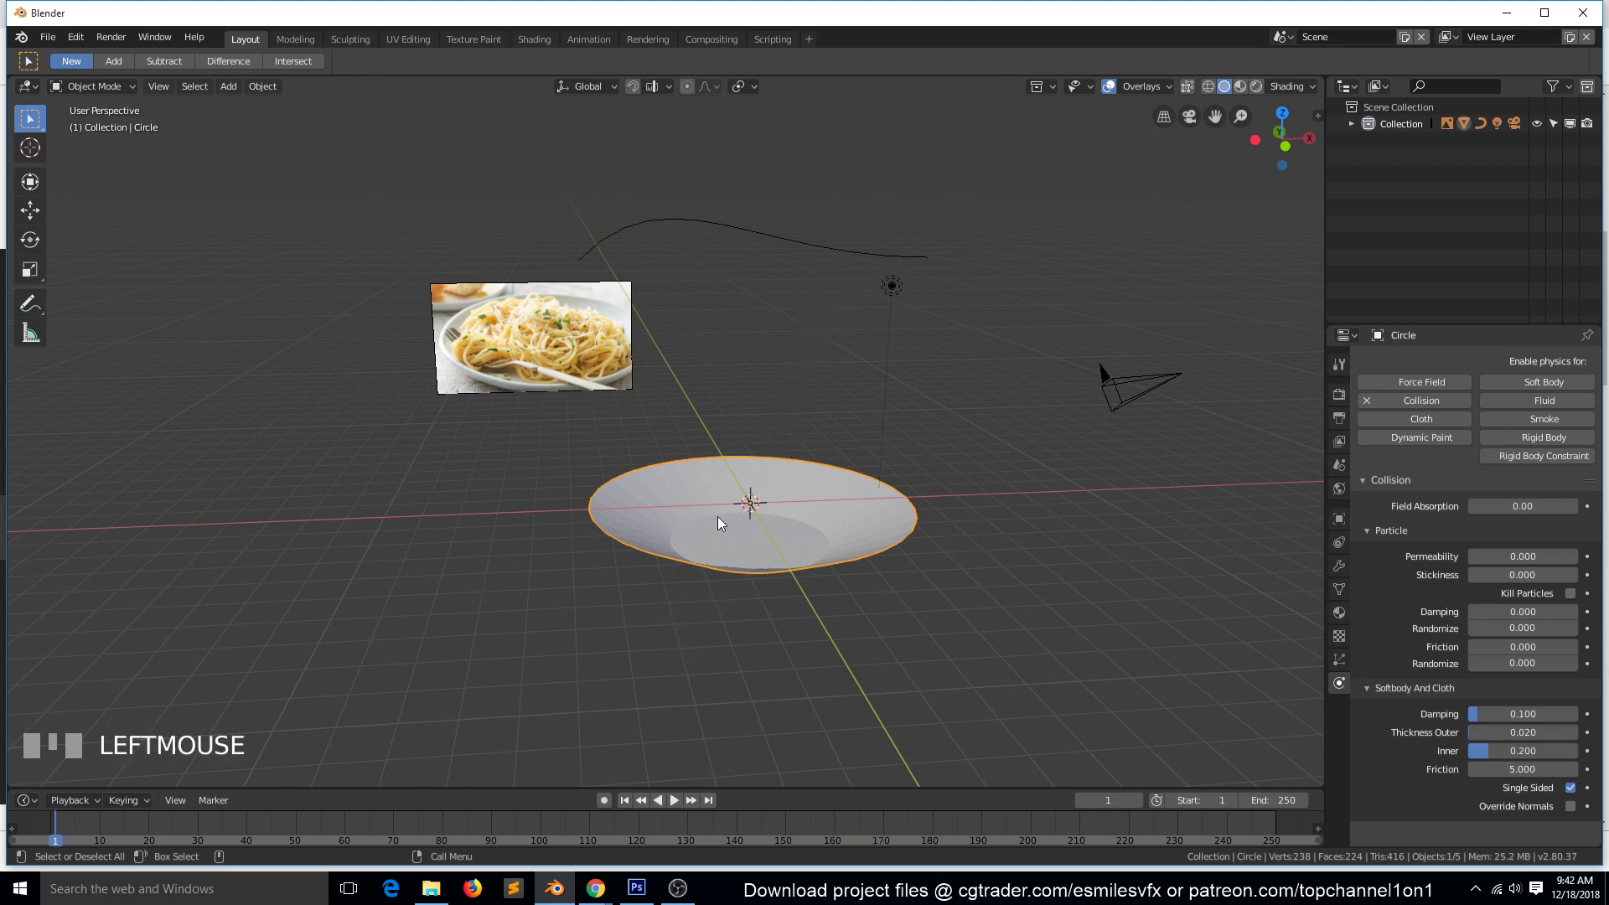
{"action": "key", "text": "grave"}
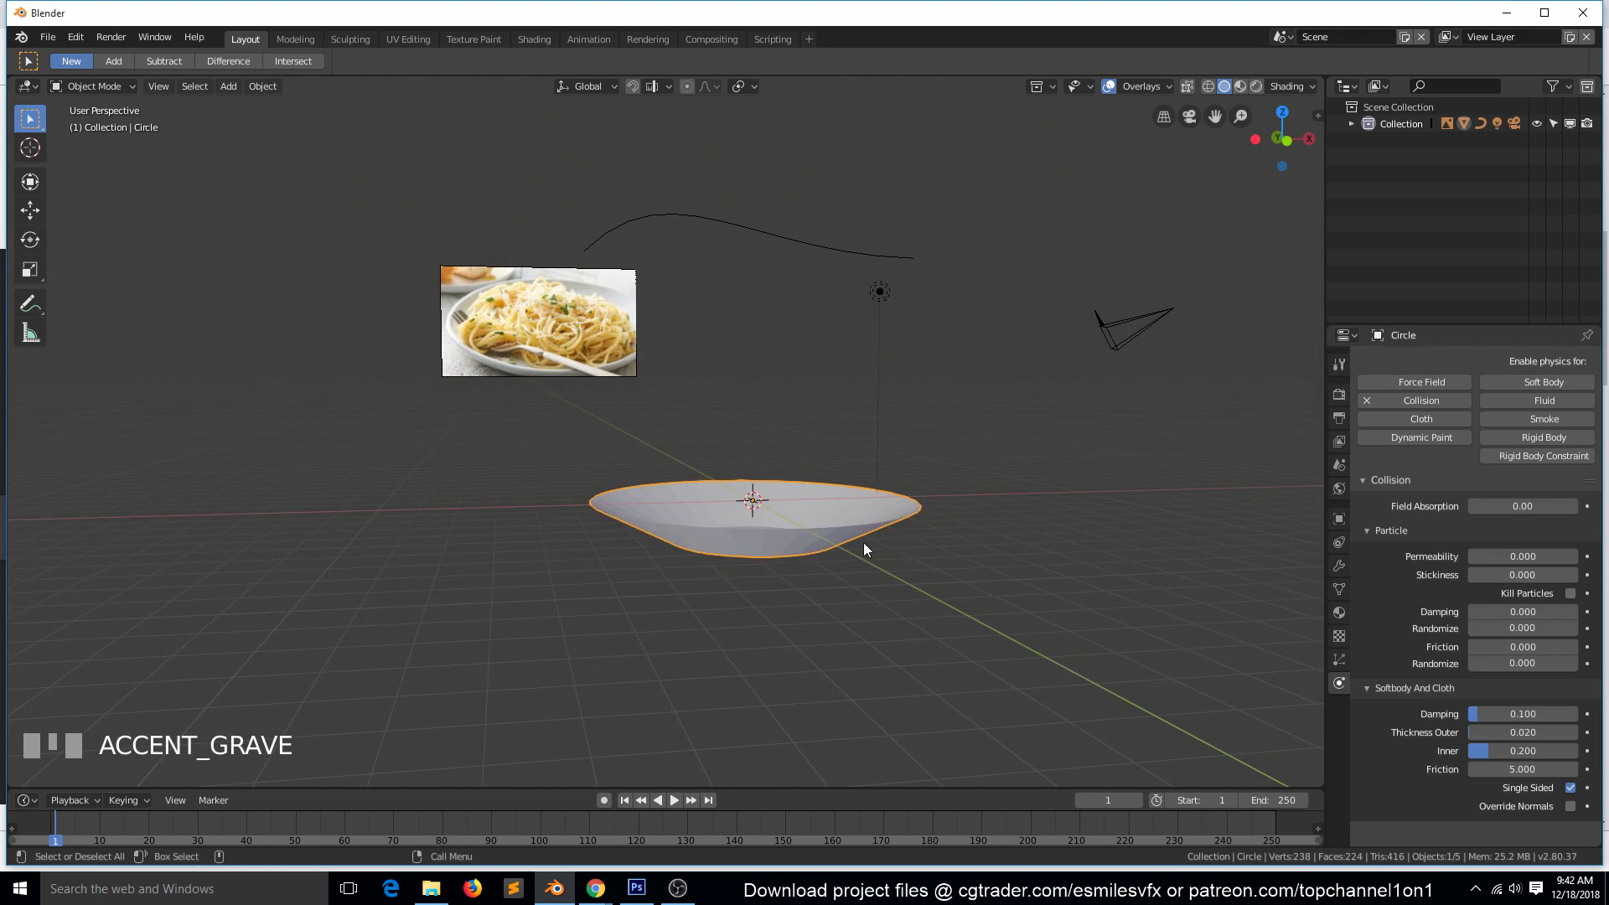
{"action": "middle_click_drag", "start_coordinate": [711, 570], "coordinate": [718, 600]}
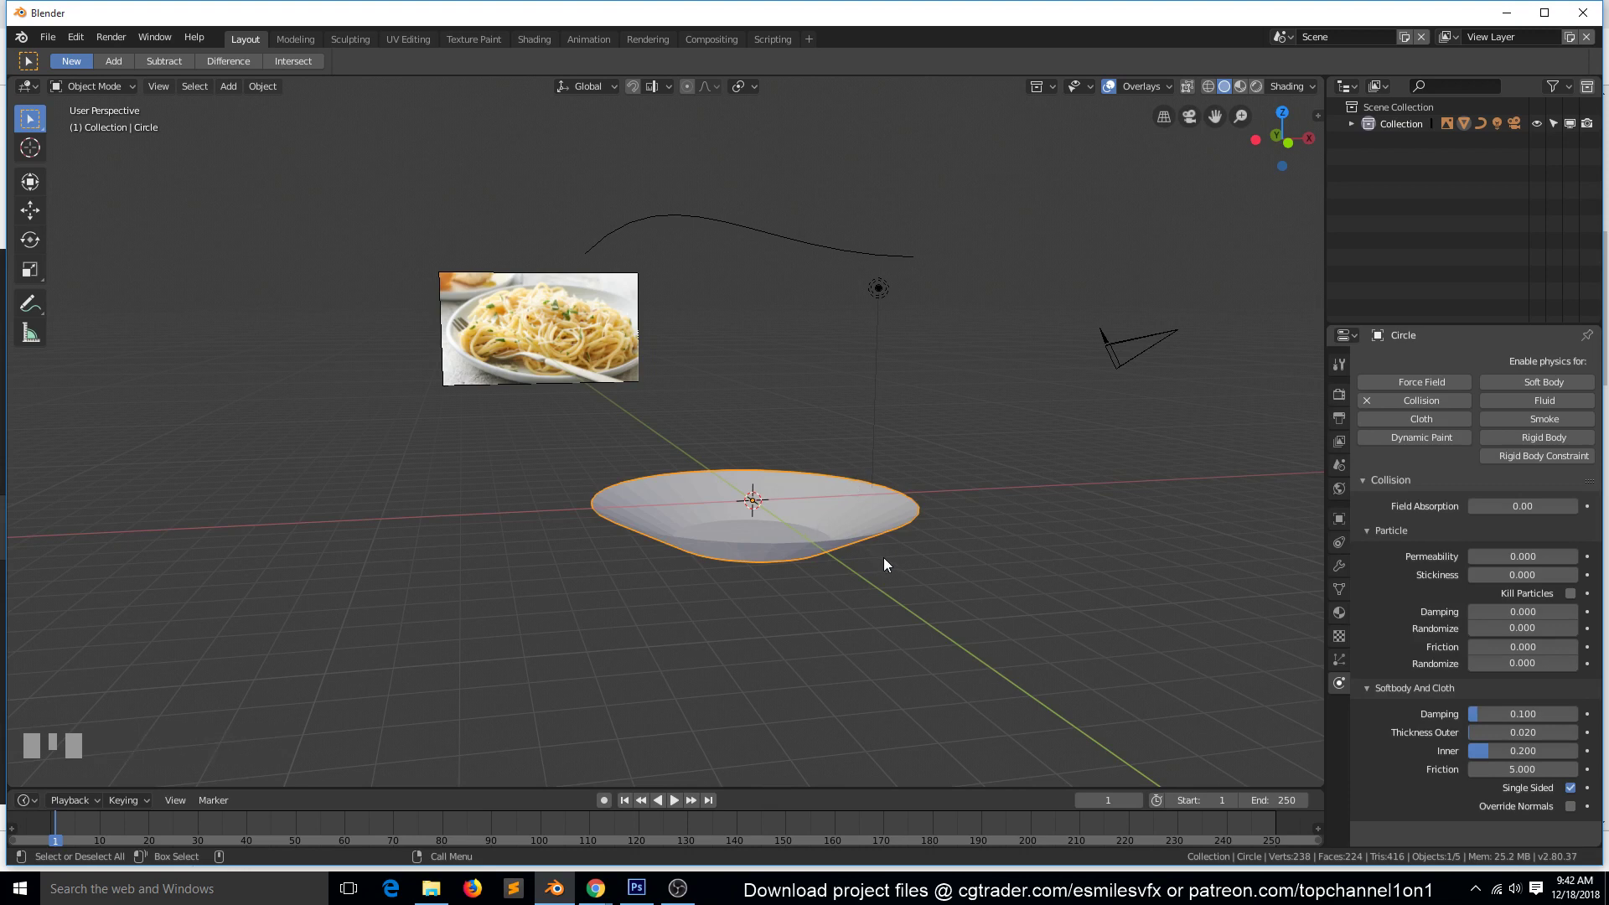
{"action": "left_click", "coordinate": [1330, 567]}
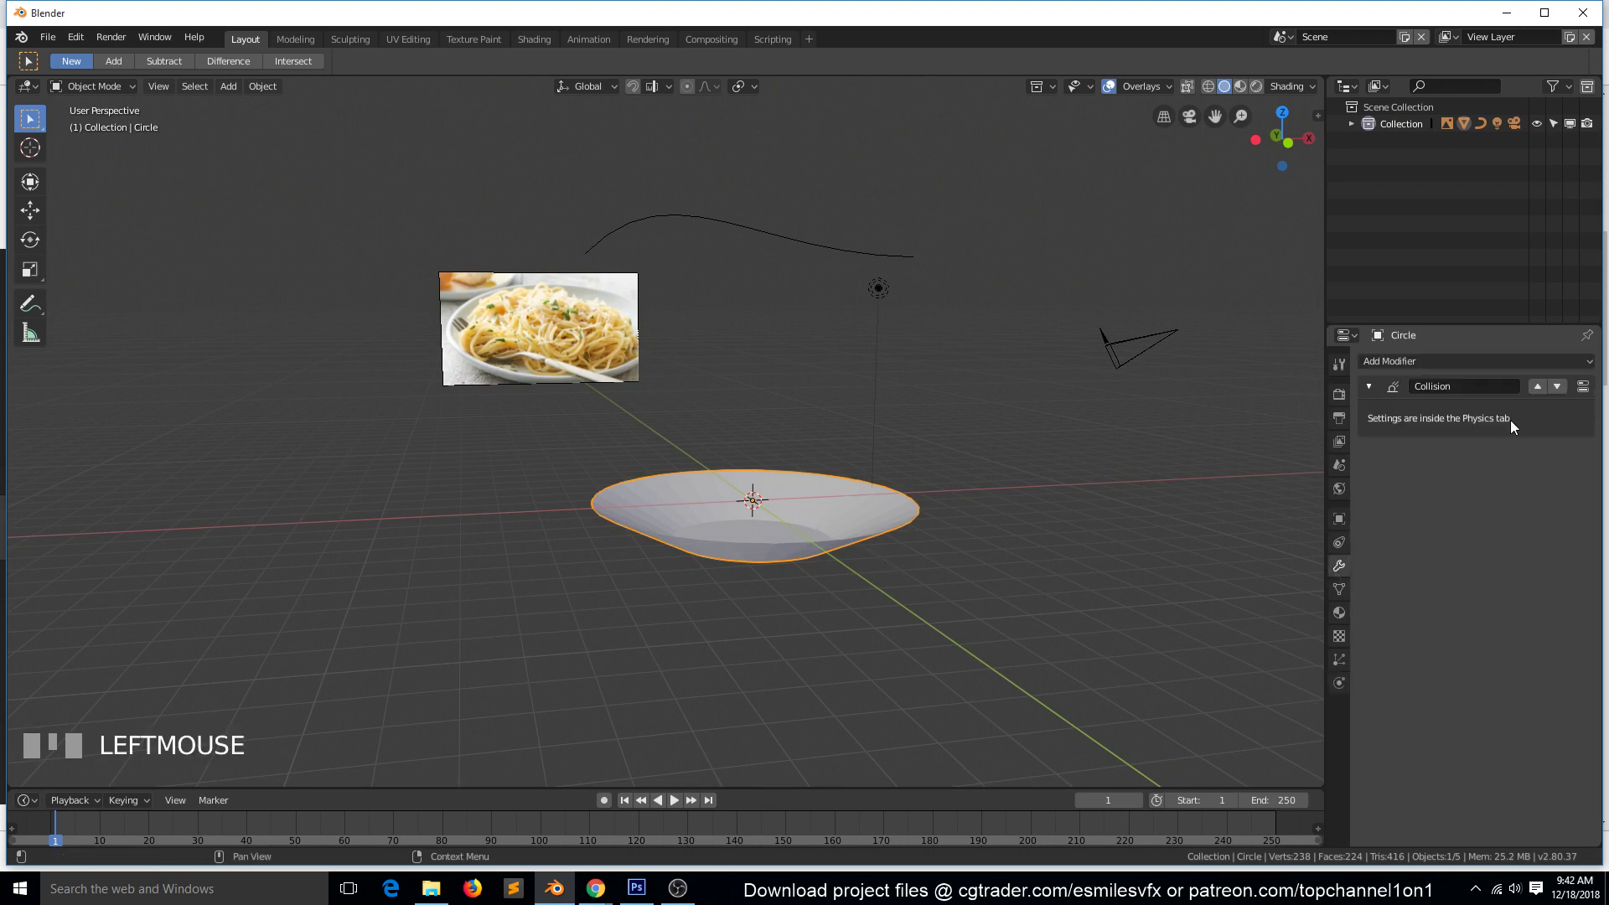
{"action": "left_click", "coordinate": [1482, 366]}
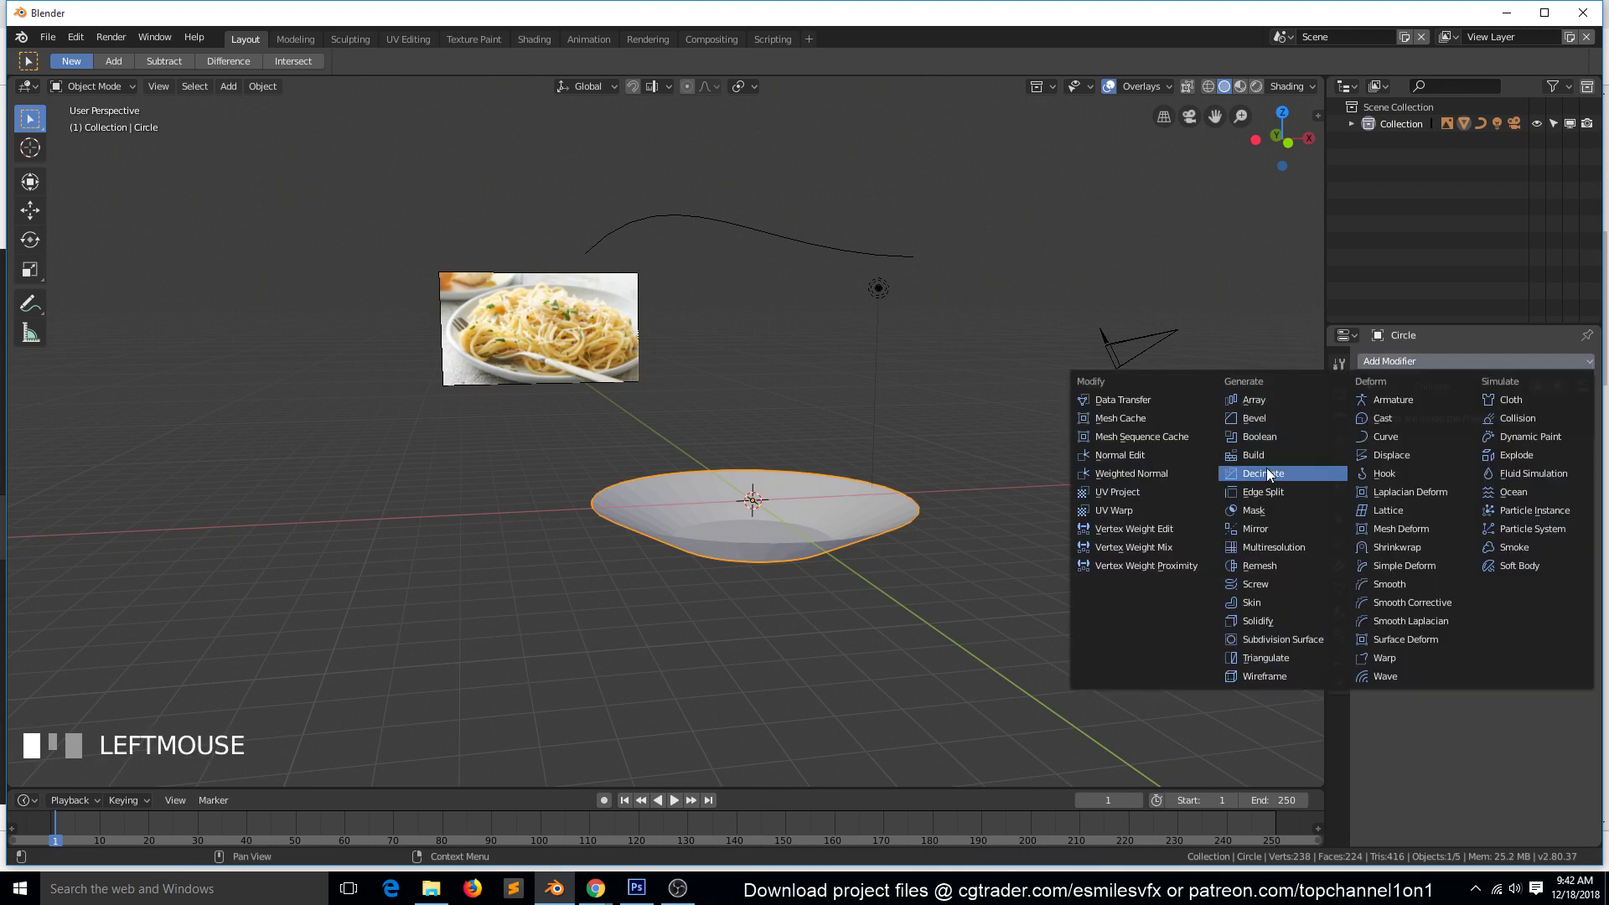
{"action": "left_click", "coordinate": [1280, 617]}
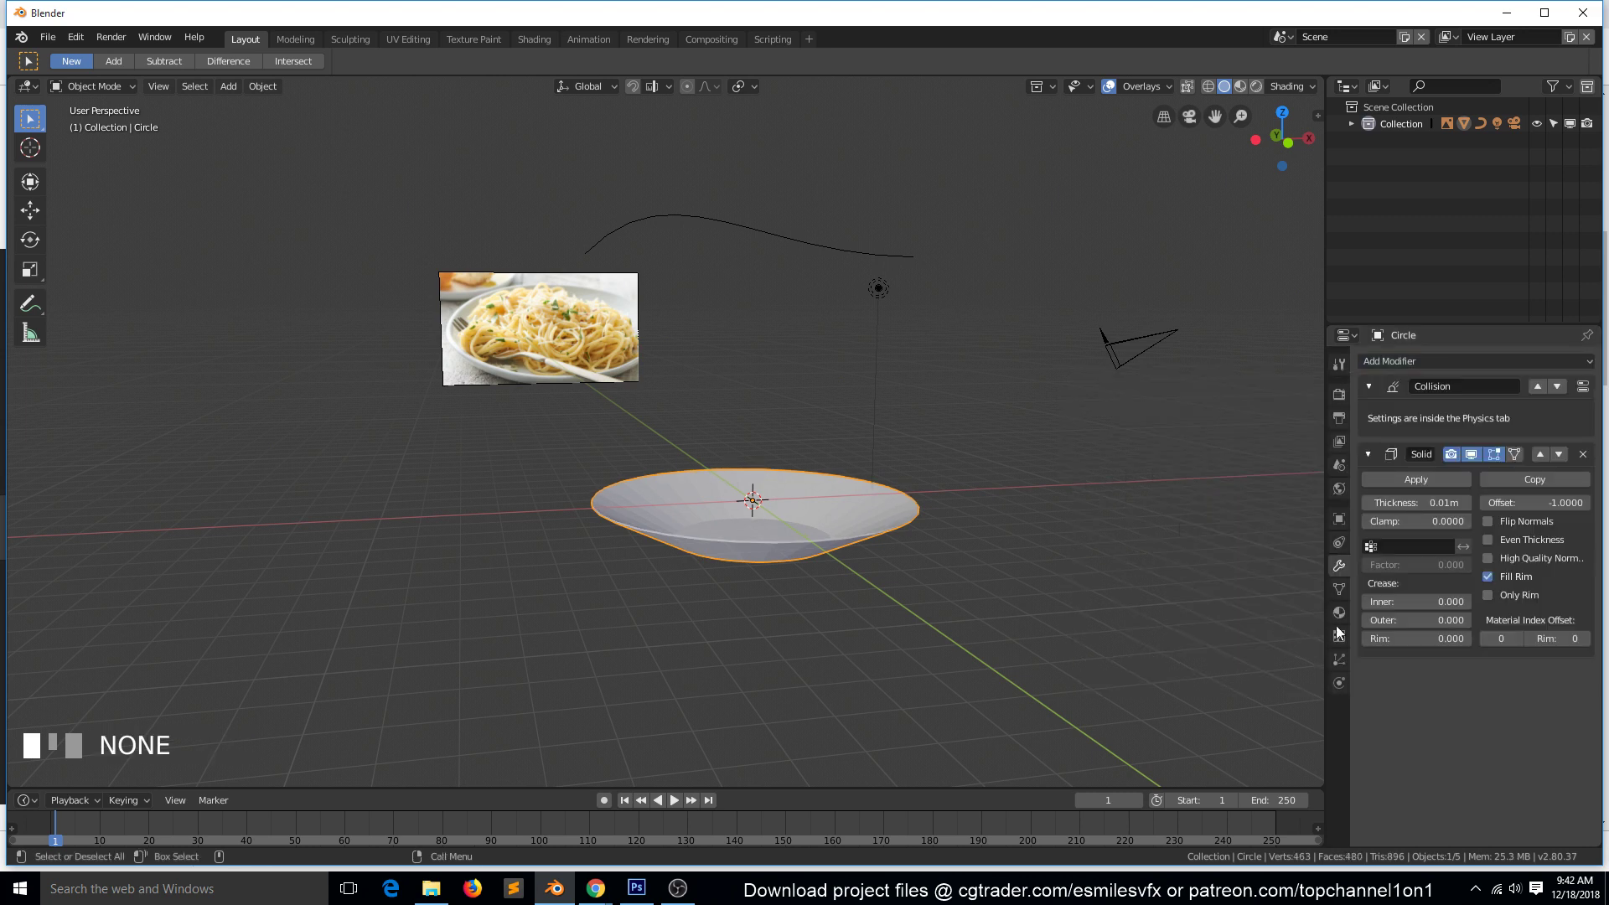
{"action": "left_click", "coordinate": [1540, 456]}
{"action": "key", "text": "space"}
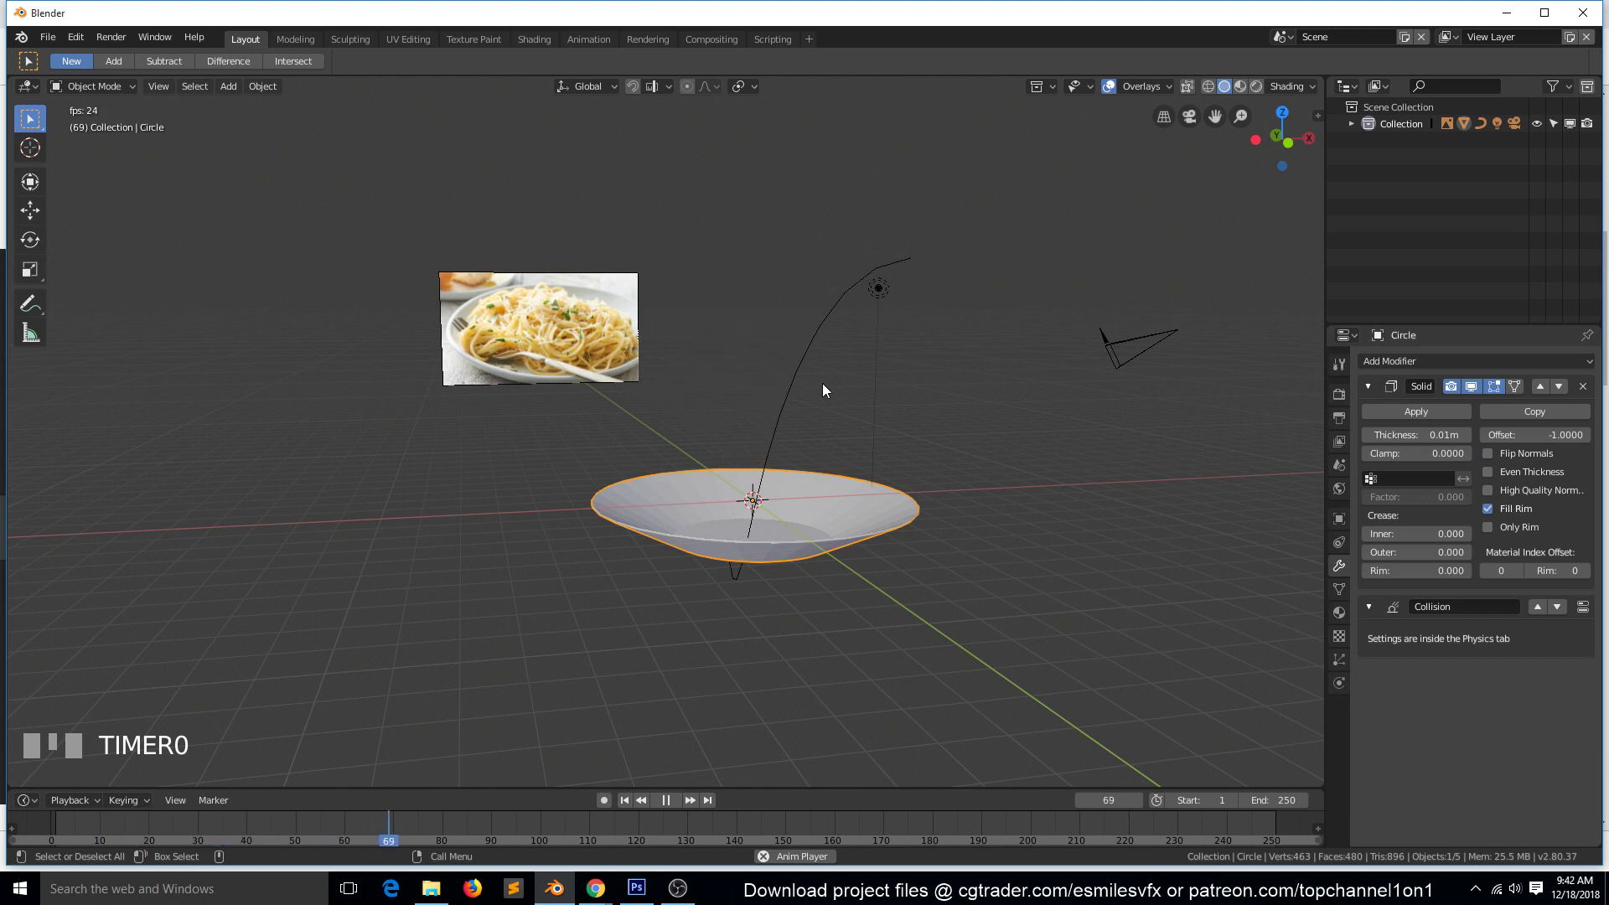
{"action": "key", "text": "Escape"}
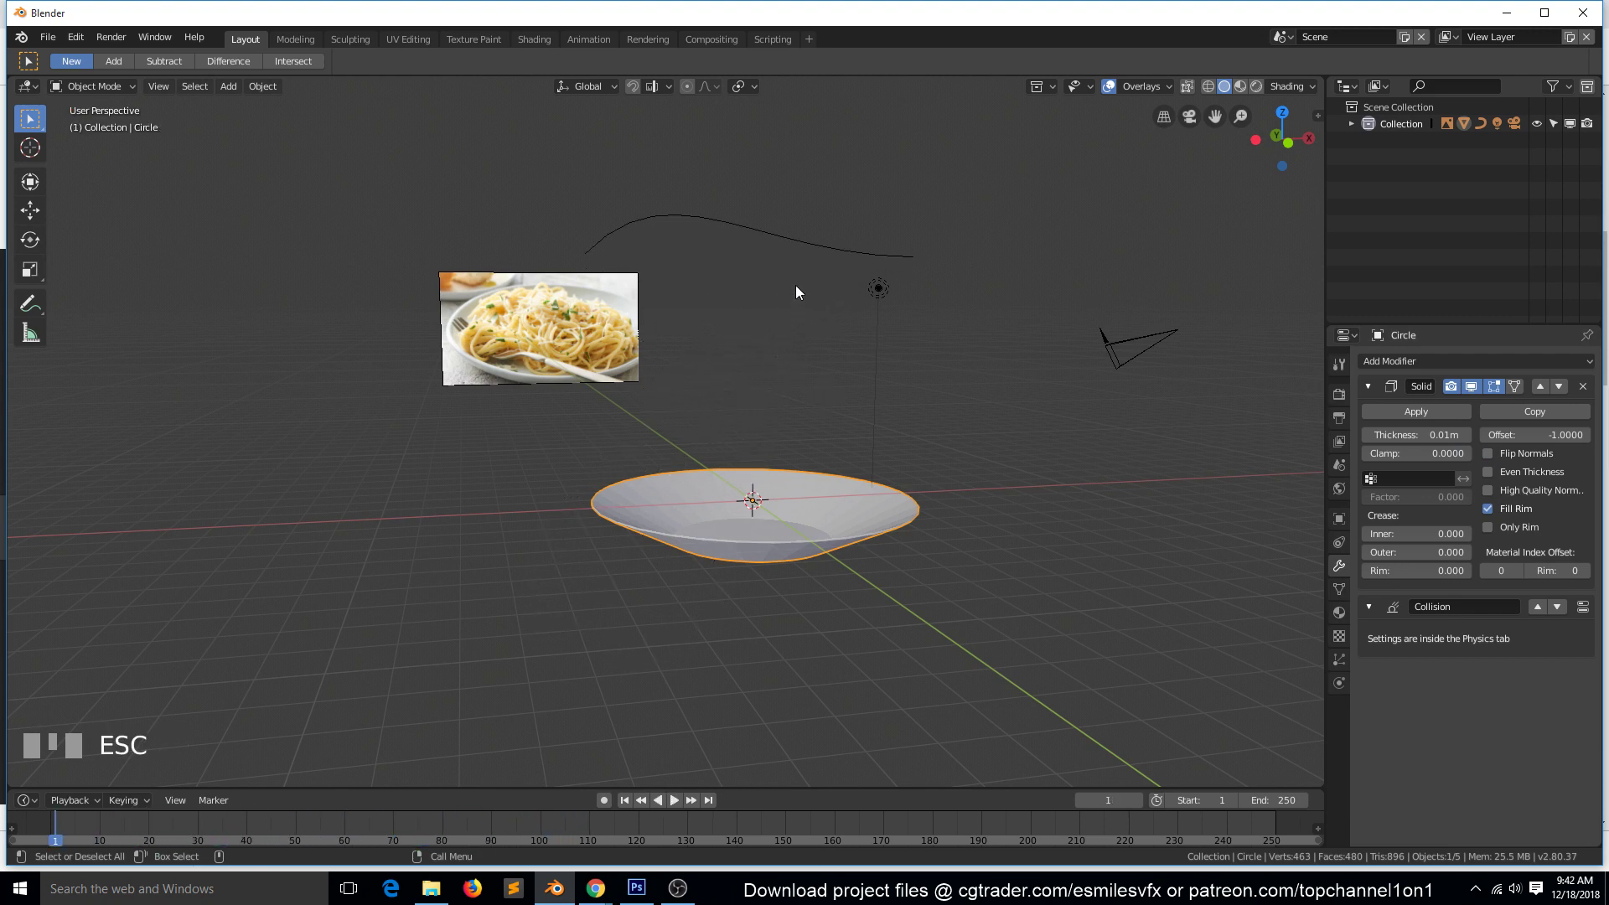
Give the Bezier curve thickness with a bevel depth of 0.03 m in its geometry settings.
{"action": "left_click", "coordinate": [804, 258]}
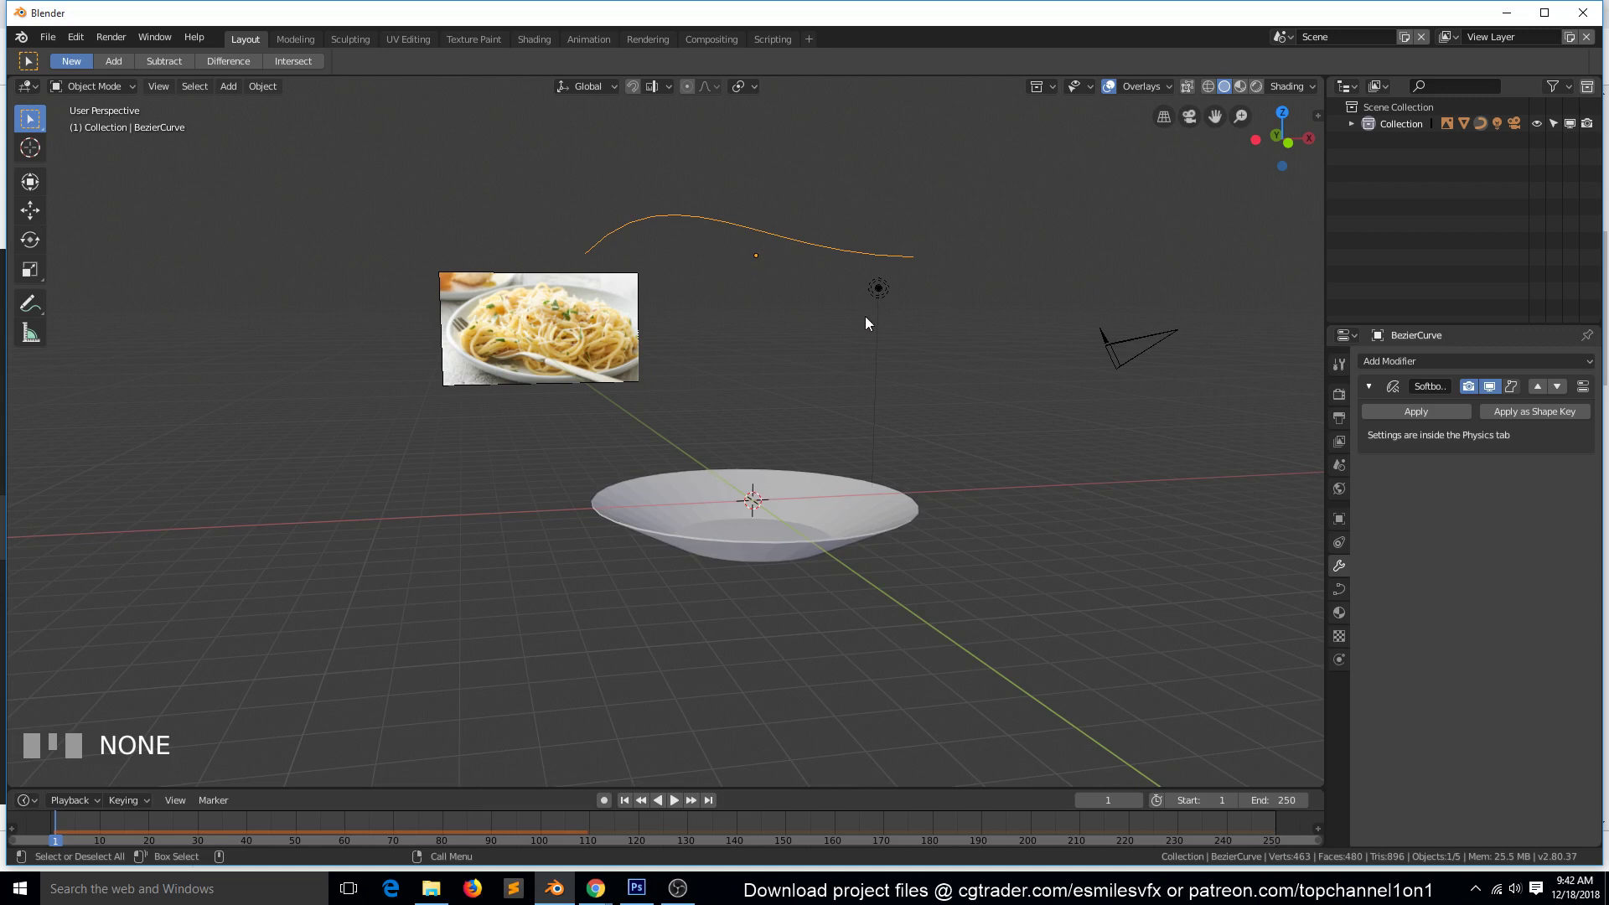
{"action": "left_click", "coordinate": [1339, 590]}
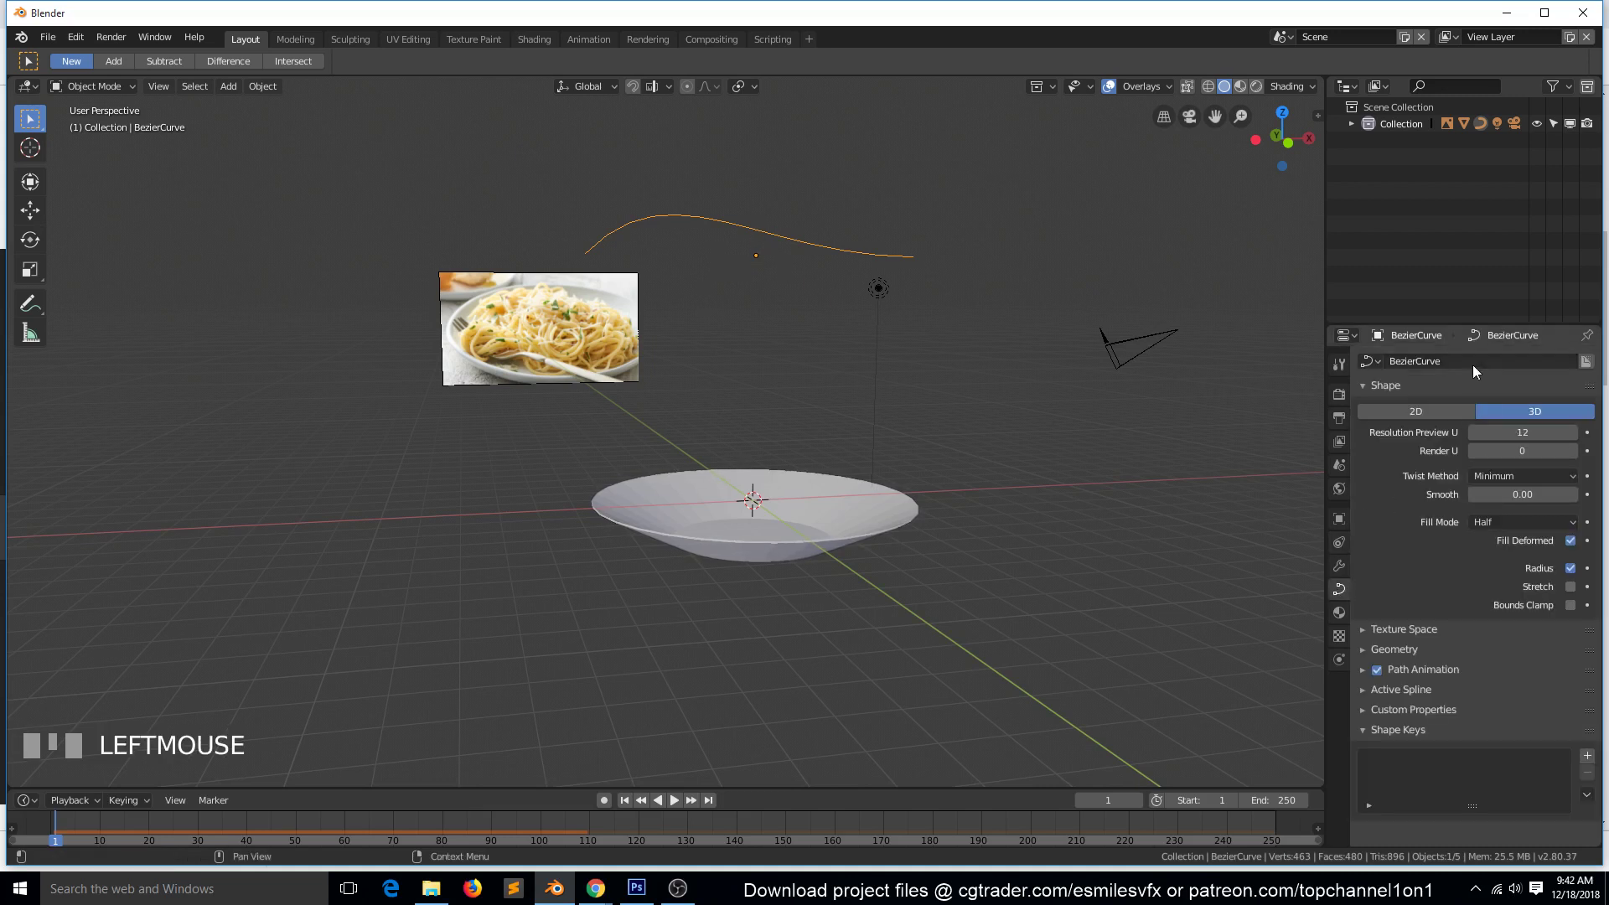
{"action": "left_click", "coordinate": [1452, 654]}
{"action": "scroll", "coordinate": [1510, 690], "scroll_direction": "down", "scroll_amount": 4}
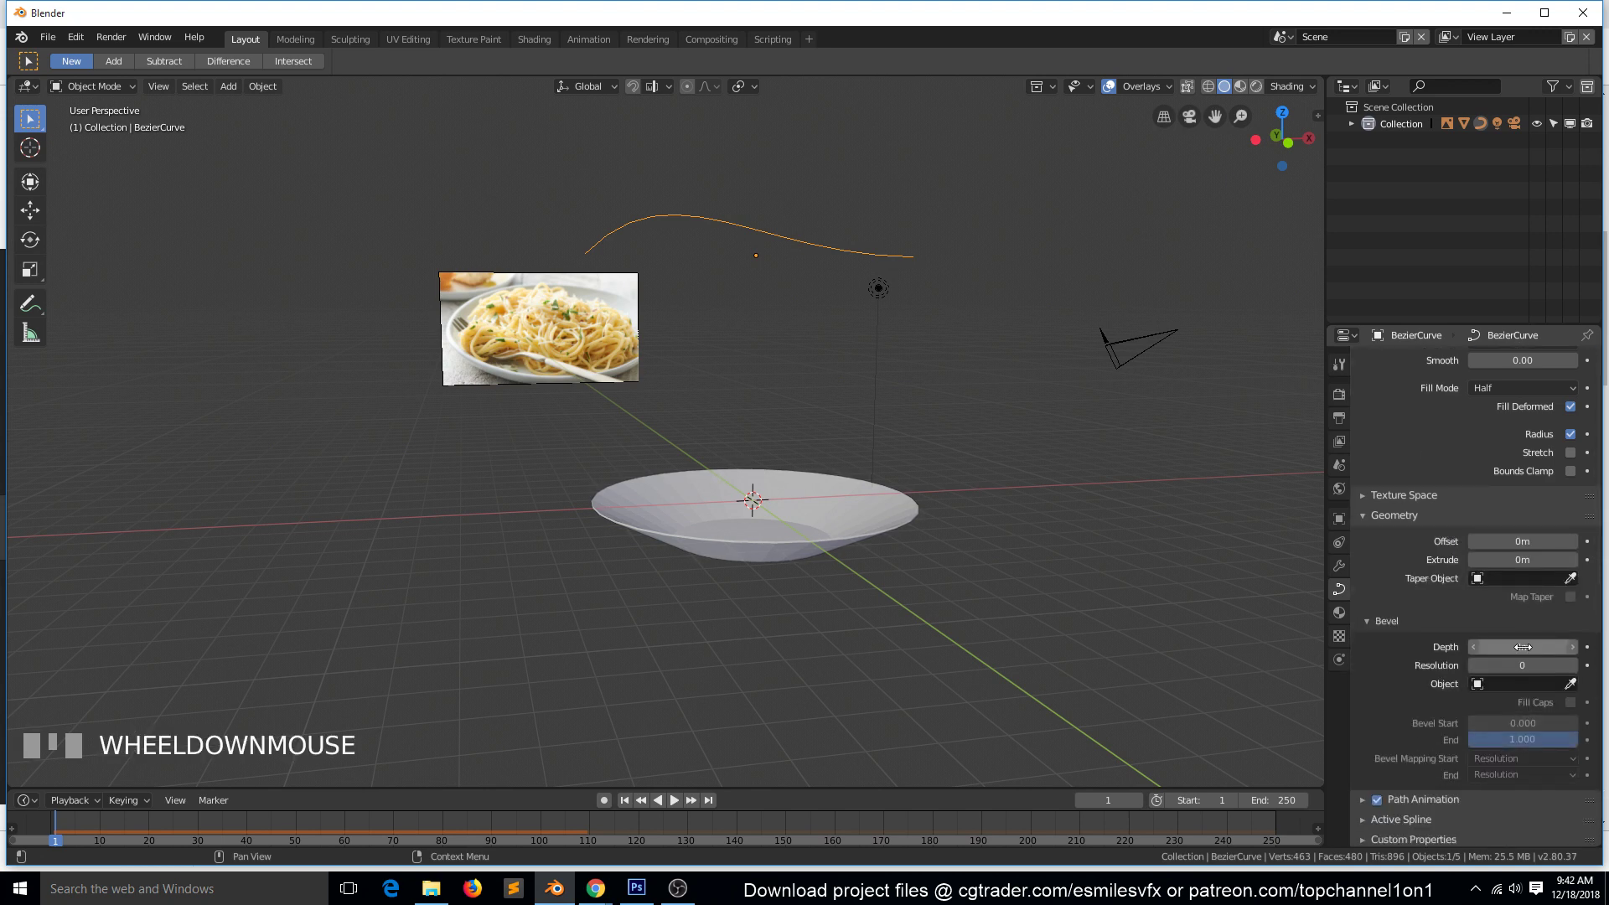
{"action": "left_click_drag", "start_coordinate": [1522, 647], "coordinate": [1539, 647]}
{"action": "key", "text": "grave"}
{"action": "mouse_move", "coordinate": [1257, 556]}
{"action": "middle_mouse_down"}
{"action": "mouse_move", "coordinate": [833, 395]}
{"action": "mouse_move", "coordinate": [696, 382]}
{"action": "mouse_move", "coordinate": [795, 388]}
{"action": "mouse_move", "coordinate": [760, 278]}
{"action": "mouse_move", "coordinate": [972, 176]}
{"action": "middle_mouse_up"}
{"action": "scroll", "coordinate": [708, 377], "scroll_direction": "up", "scroll_amount": 2}
{"action": "key", "text": "grave"}
Turn on Cavity and set the object colour to Random in the viewport shading.
{"action": "left_click", "coordinate": [1307, 86]}
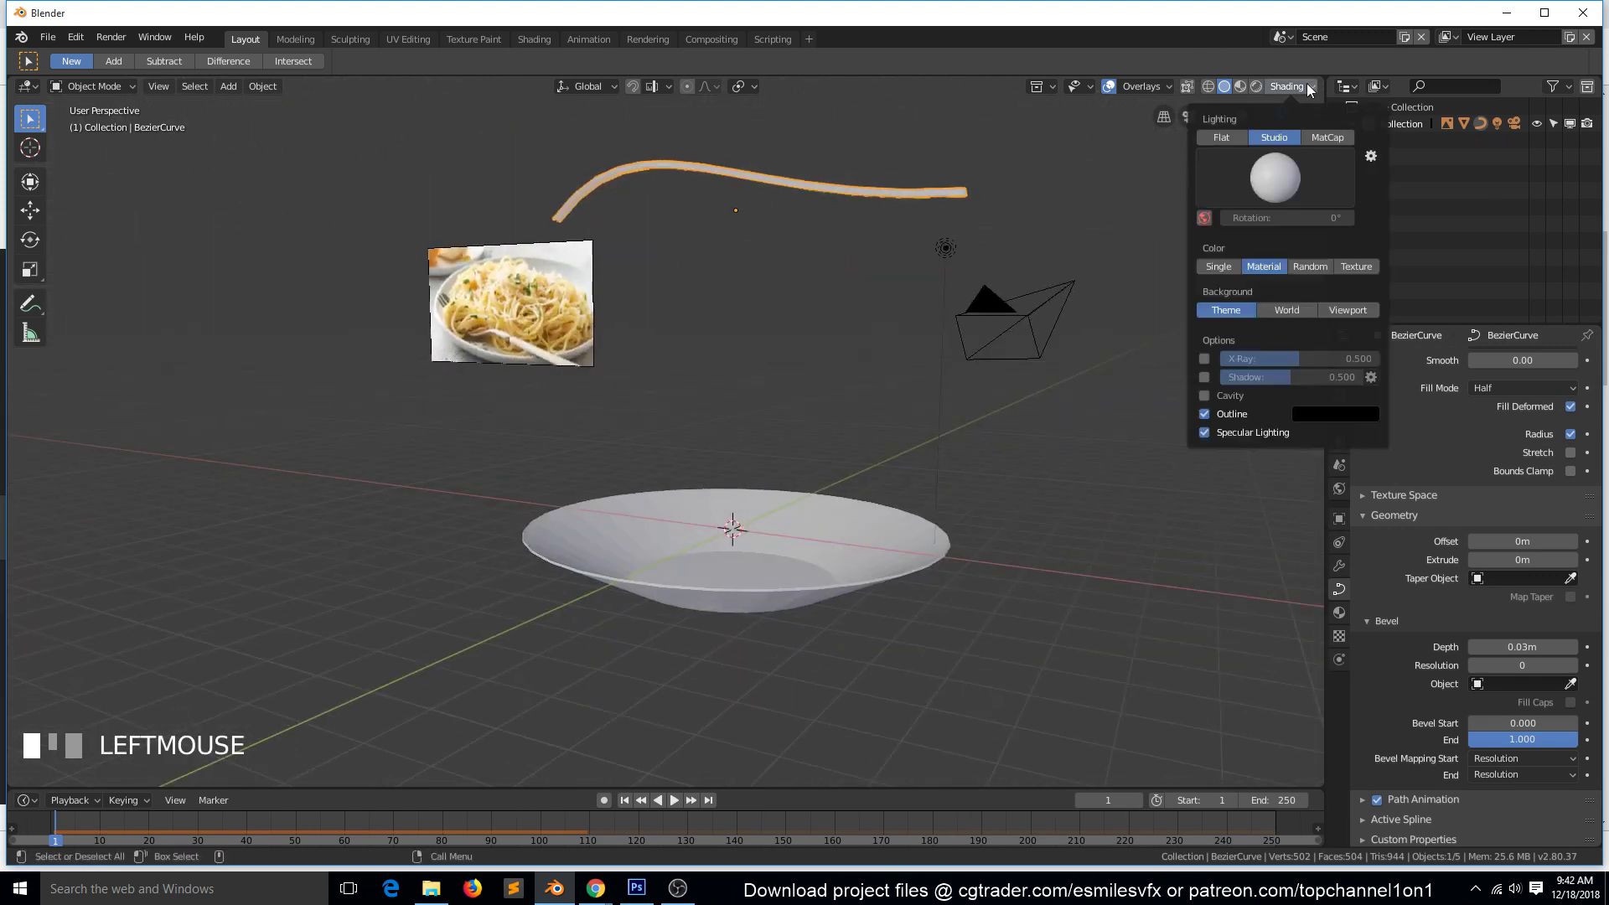
{"action": "left_click", "coordinate": [1207, 395]}
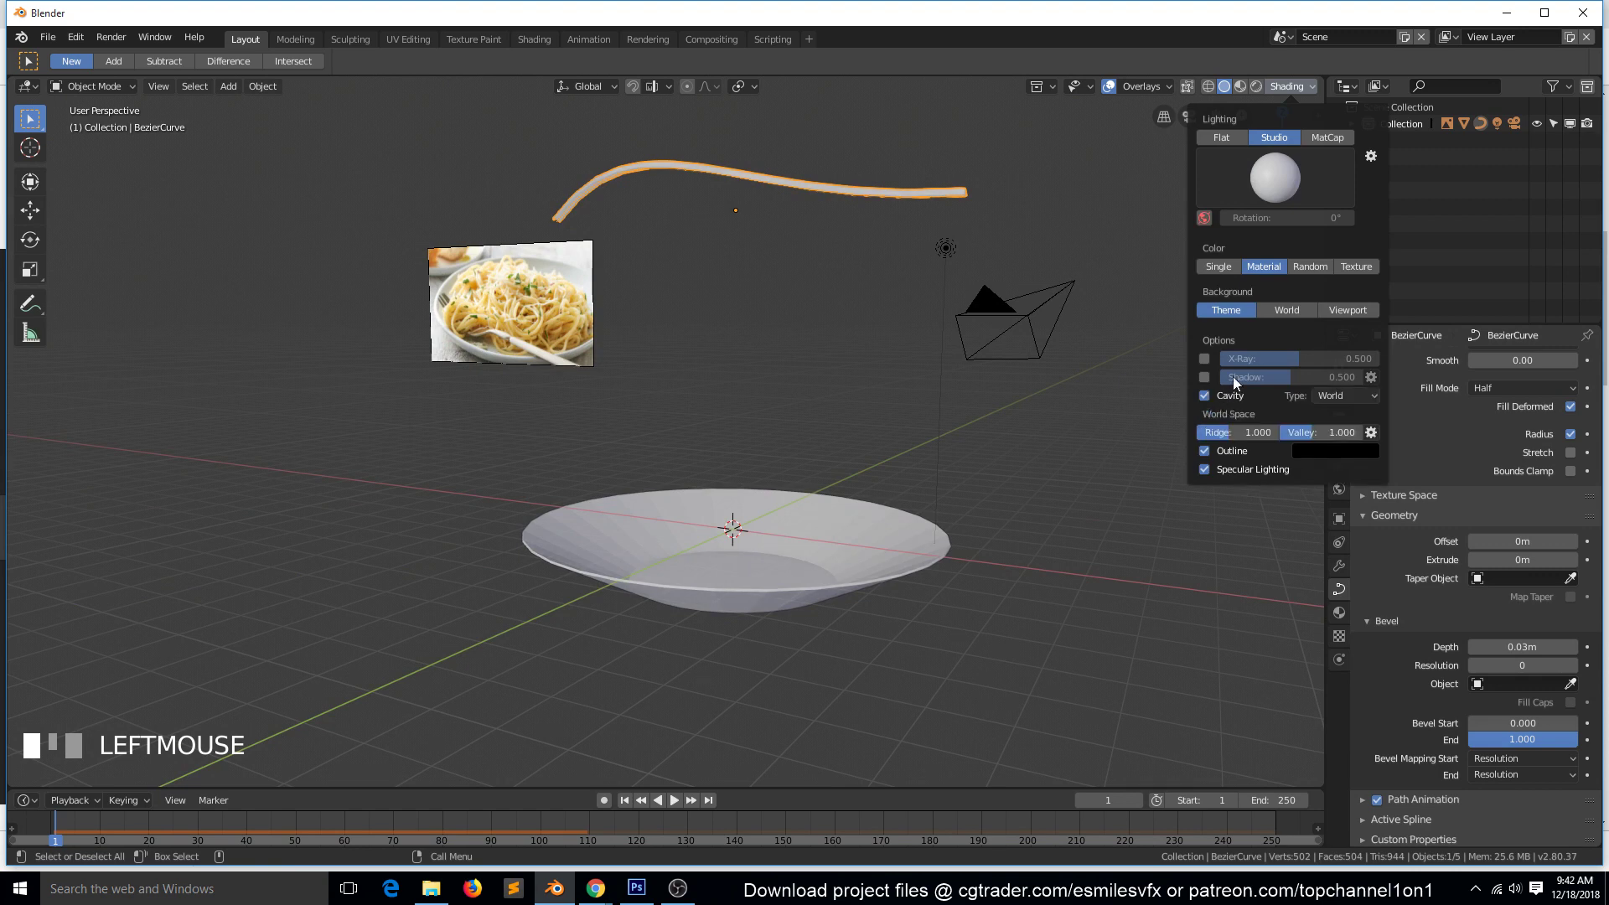
{"action": "left_click", "coordinate": [1319, 269]}
Inspect the underside of the beveled curve up close and set its fill mode to Full.
{"action": "key", "text": "grave"}
{"action": "middle_click_drag", "start_coordinate": [875, 194], "coordinate": [817, 148]}
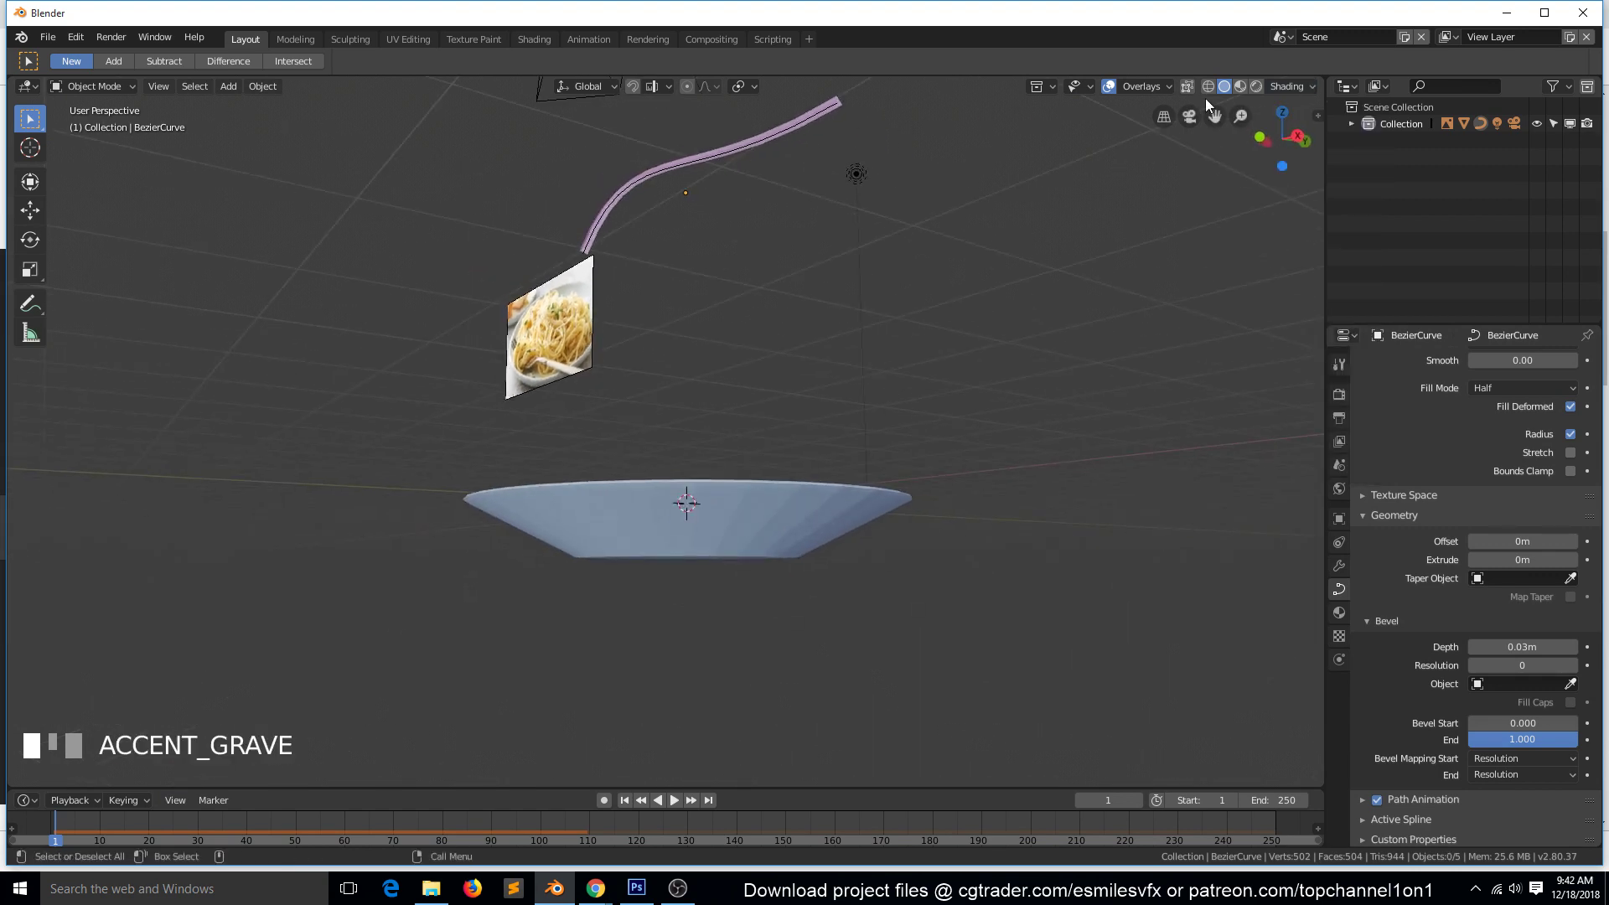
{"action": "left_click", "coordinate": [816, 112]}
{"action": "key", "text": "KP_Decimal"}
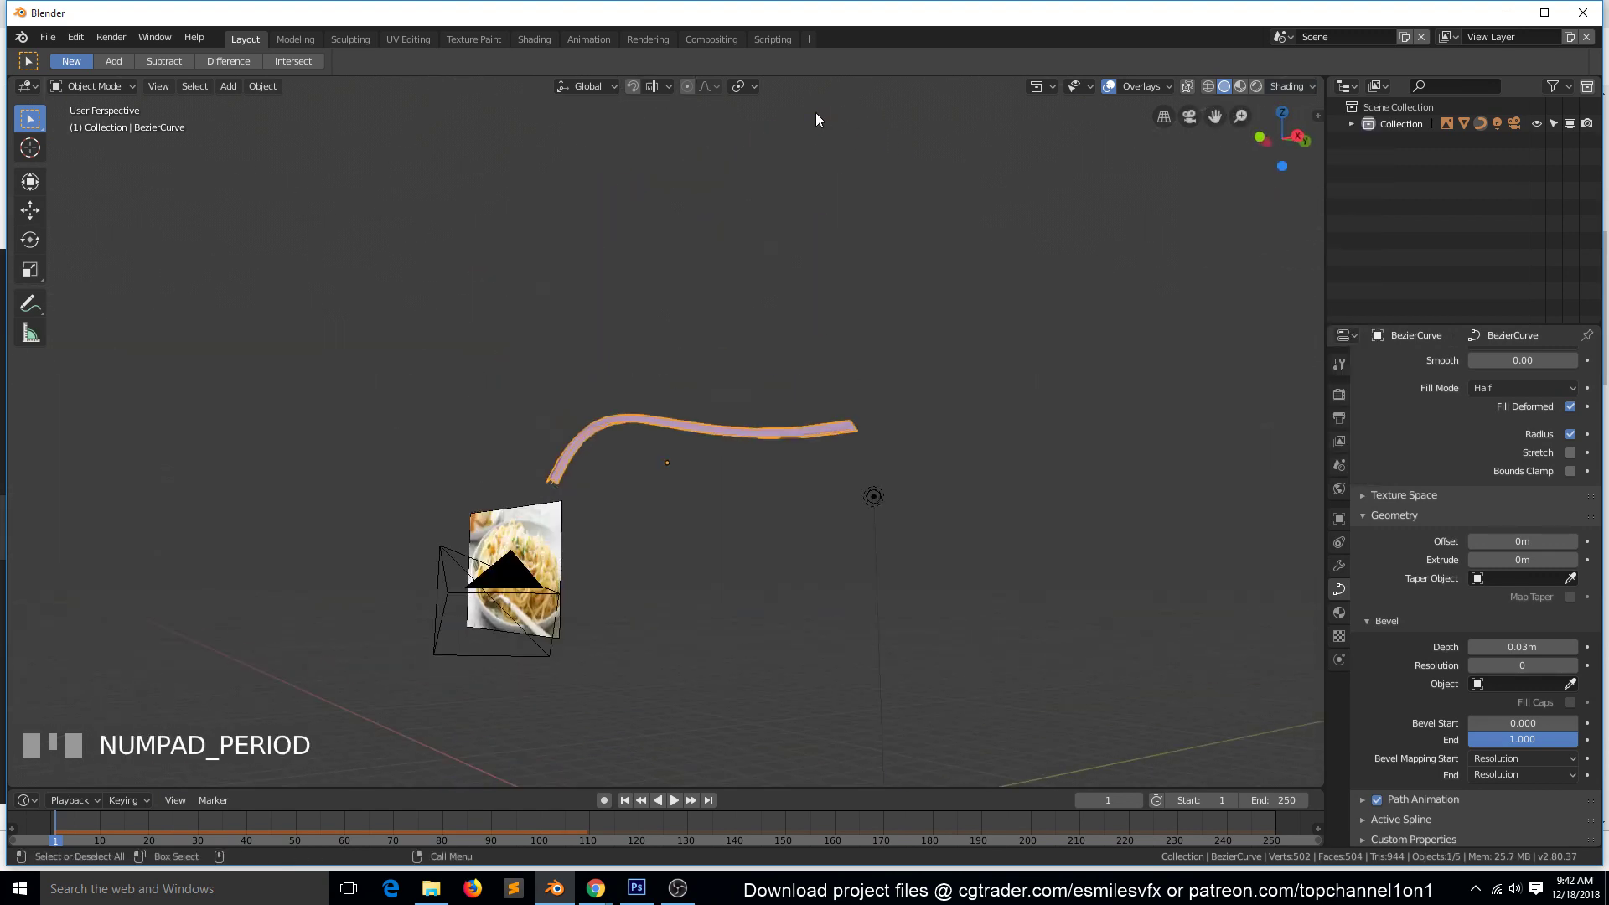
{"action": "scroll", "coordinate": [823, 444], "scroll_direction": "up", "scroll_amount": 2}
{"action": "key", "text": "grave"}
{"action": "middle_click_drag", "start_coordinate": [741, 414], "coordinate": [821, 343]}
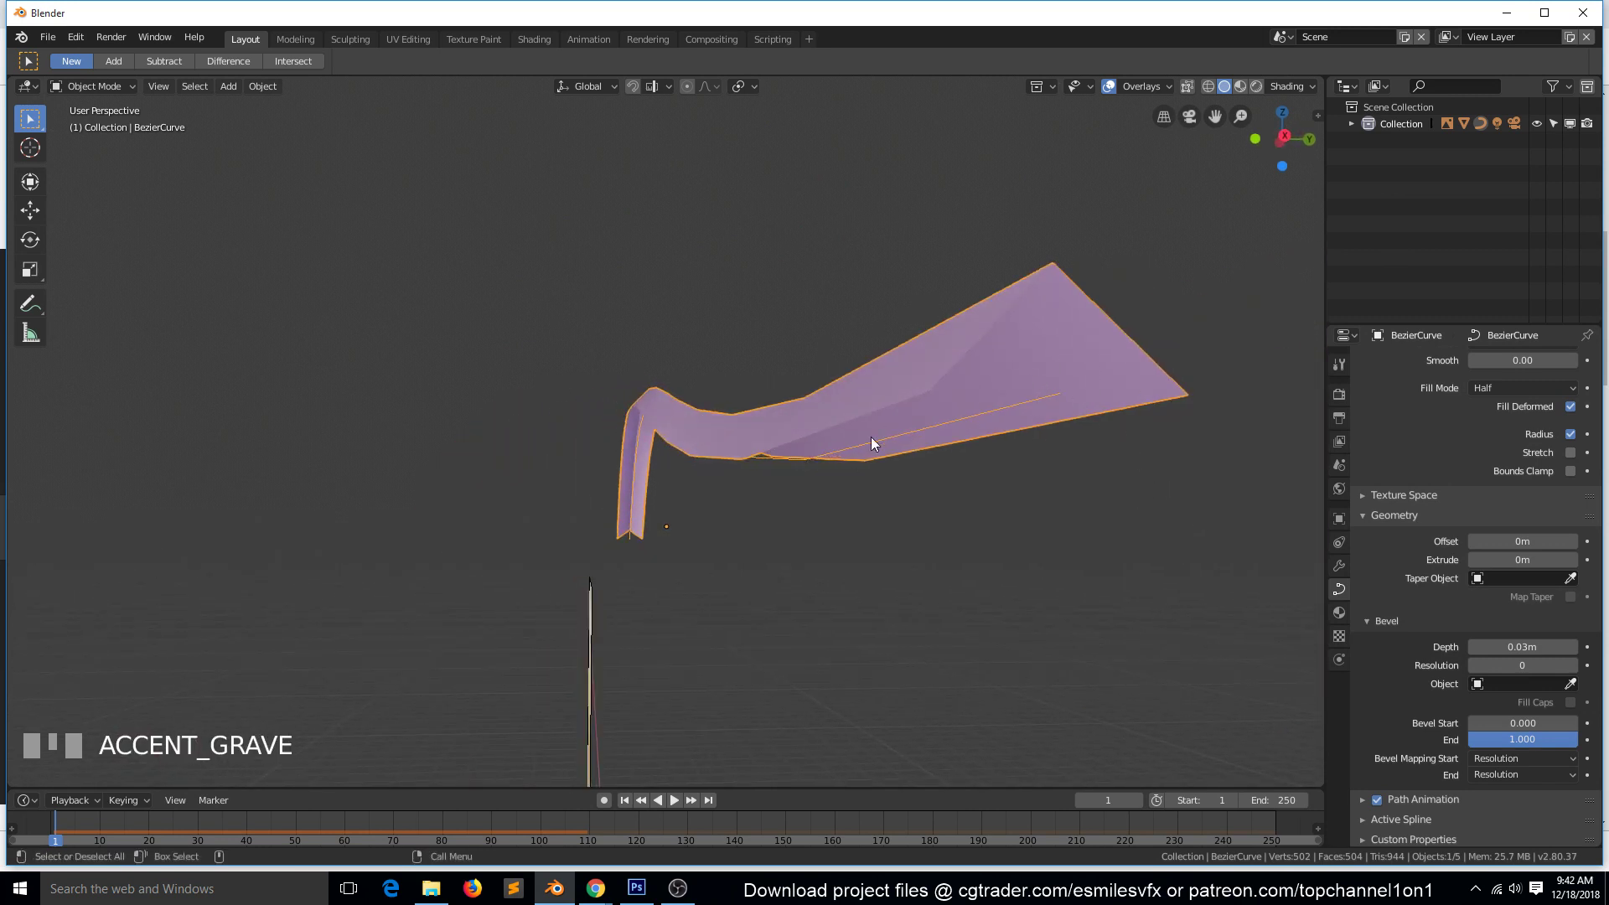
{"action": "scroll", "coordinate": [1421, 460], "scroll_direction": "up", "scroll_amount": 4}
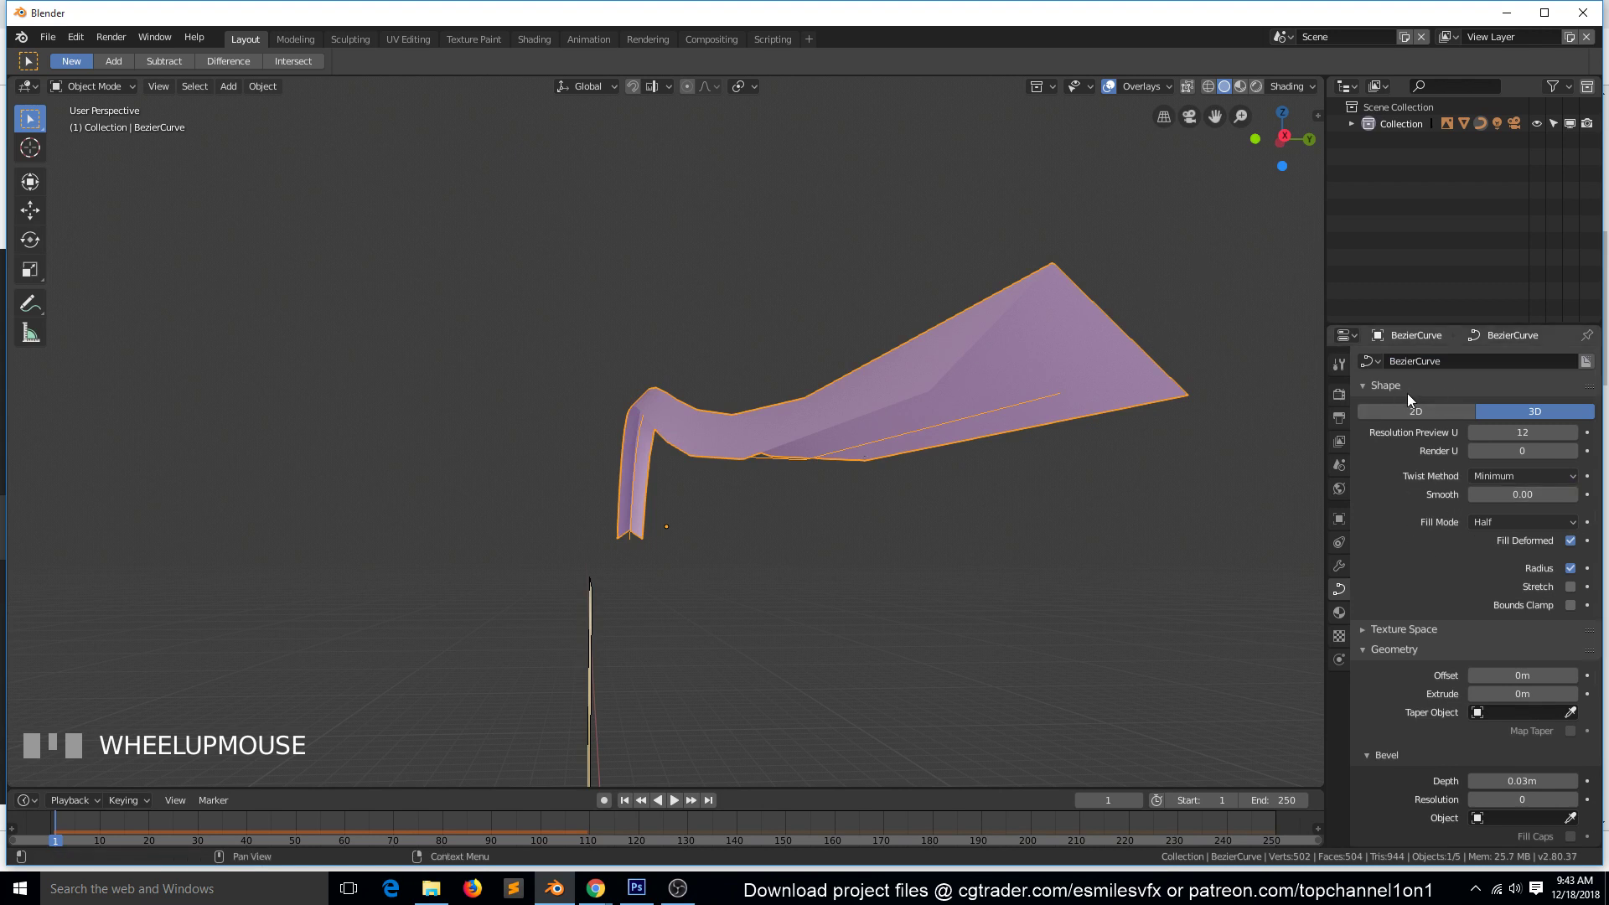
{"action": "left_click", "coordinate": [1510, 520]}
{"action": "left_click", "coordinate": [1506, 510]}
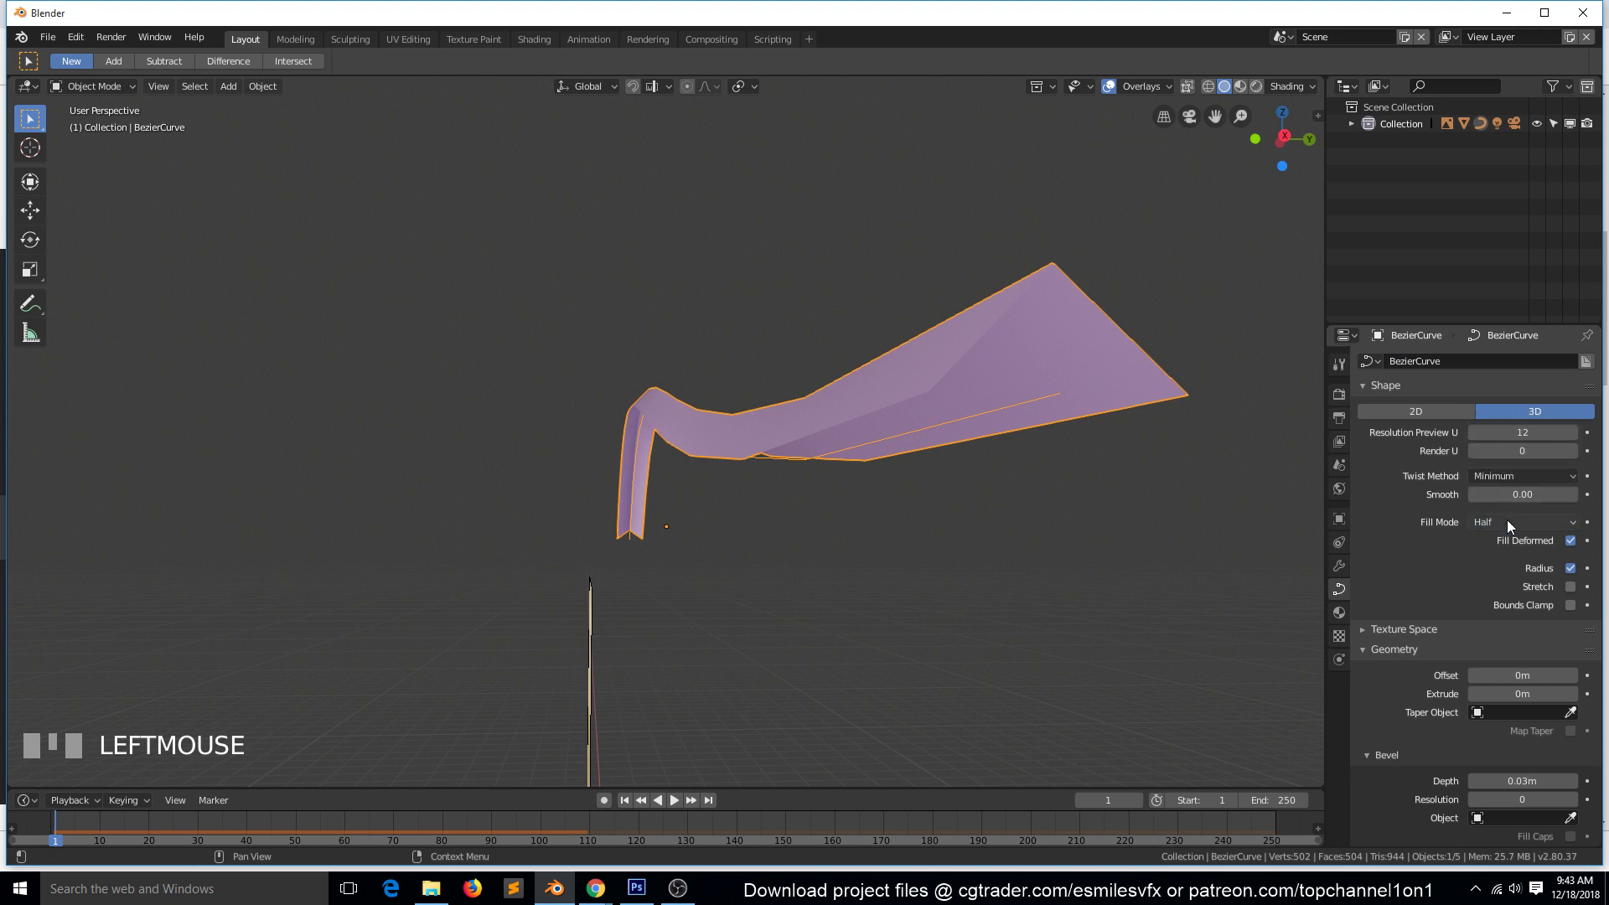
{"action": "left_click", "coordinate": [1506, 519]}
{"action": "left_click", "coordinate": [1515, 491]}
Play the simulation to check how the beveled curve falls toward the plate.
{"action": "scroll", "coordinate": [1041, 454], "scroll_direction": "down", "scroll_amount": 4}
{"action": "scroll", "coordinate": [947, 456], "scroll_direction": "down", "scroll_amount": 3}
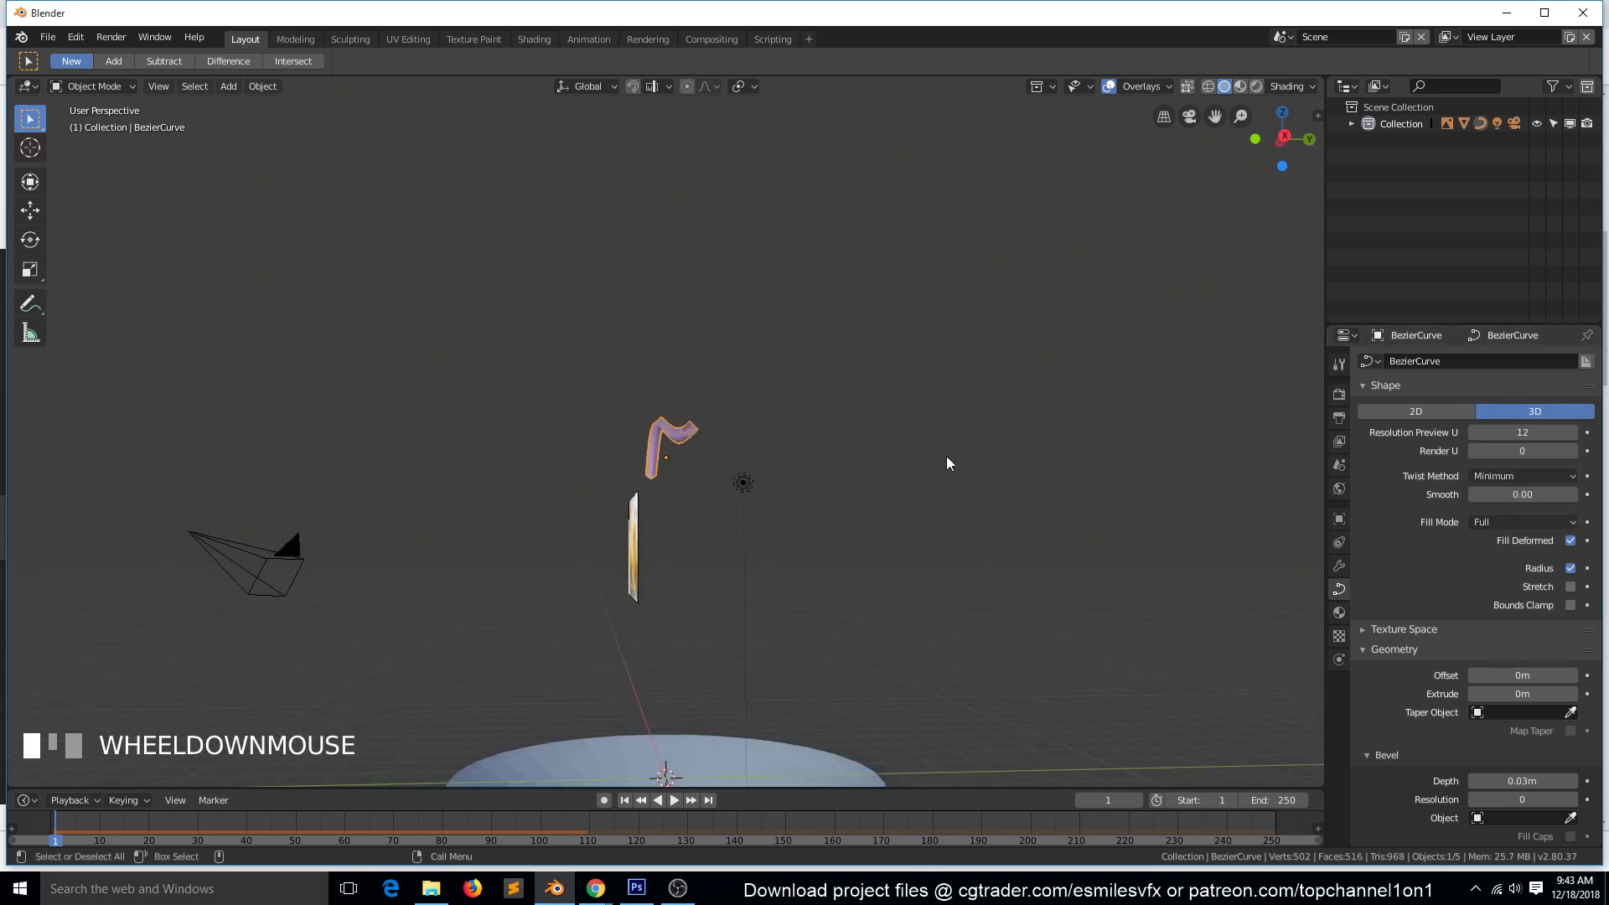
{"action": "middle_click_drag", "start_coordinate": [947, 455], "coordinate": [991, 506]}
{"action": "key", "text": "grave"}
{"action": "key", "text": "KP_Decimal"}
{"action": "scroll", "coordinate": [969, 489], "scroll_direction": "down", "scroll_amount": 2}
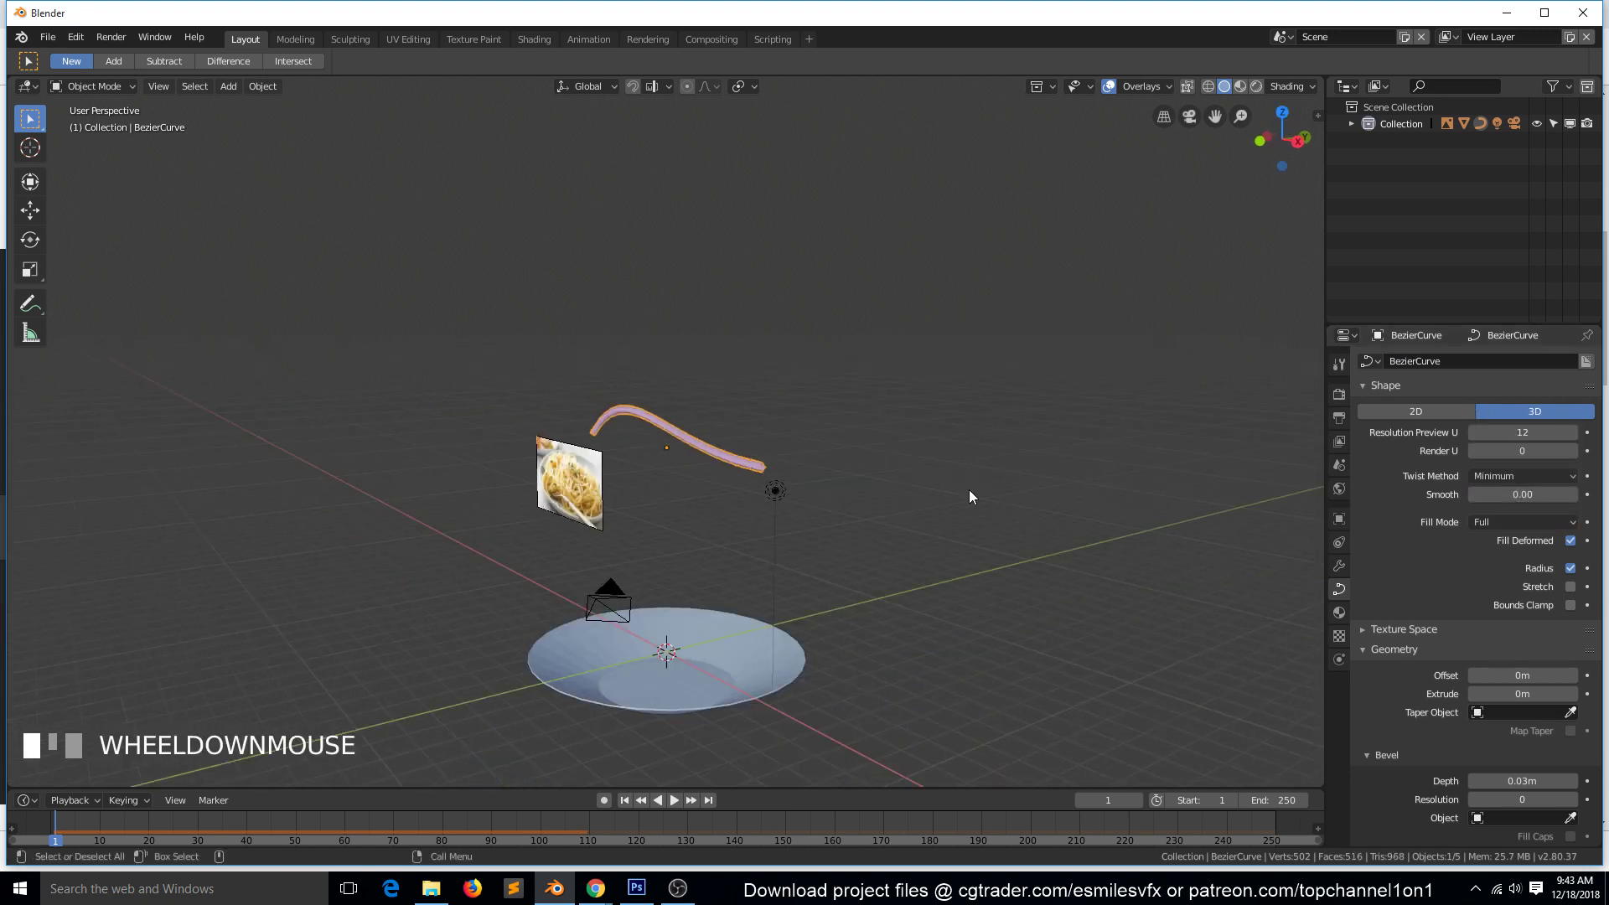
{"action": "left_click", "coordinate": [969, 490]}
{"action": "key", "text": "space"}
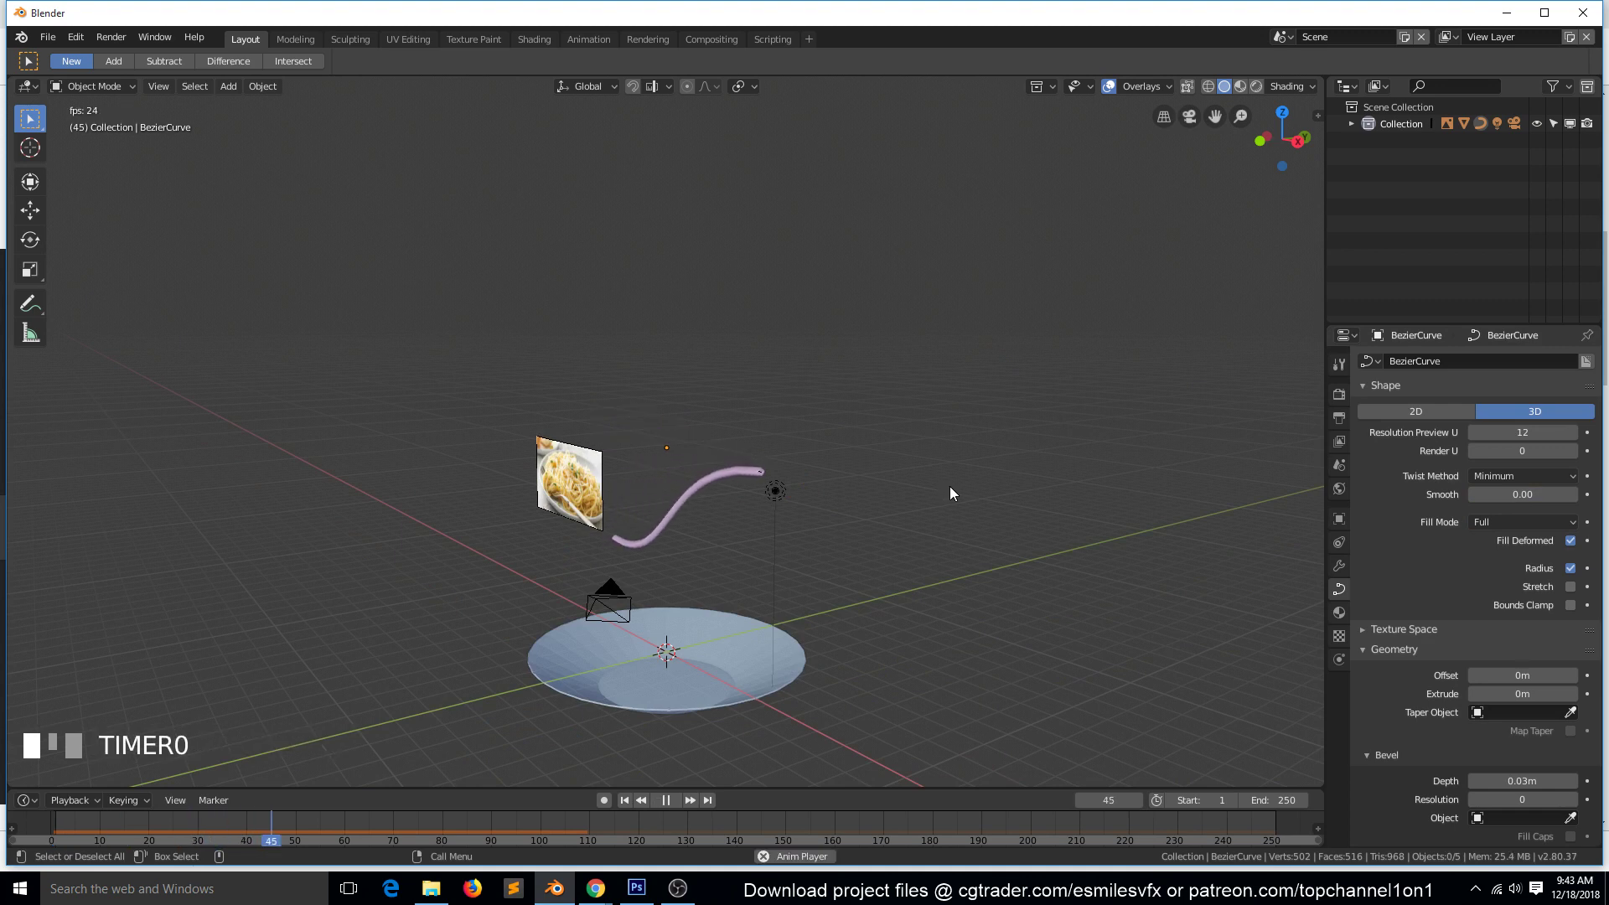
{"action": "middle_click_drag", "start_coordinate": [949, 486], "coordinate": [905, 496]}
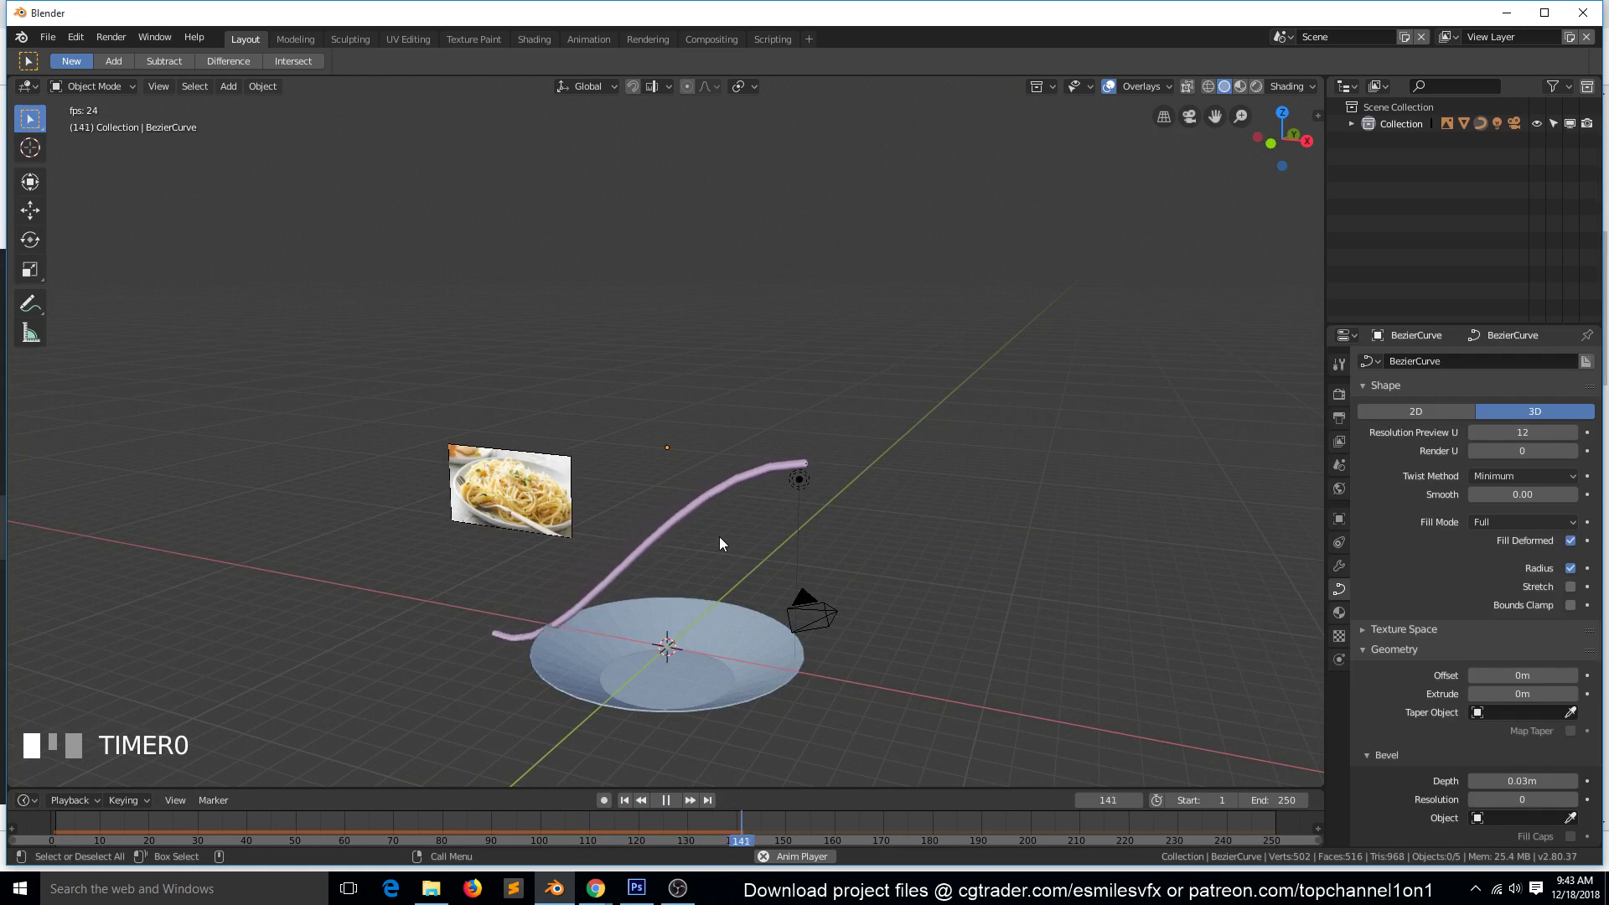
{"action": "key", "text": "Escape"}
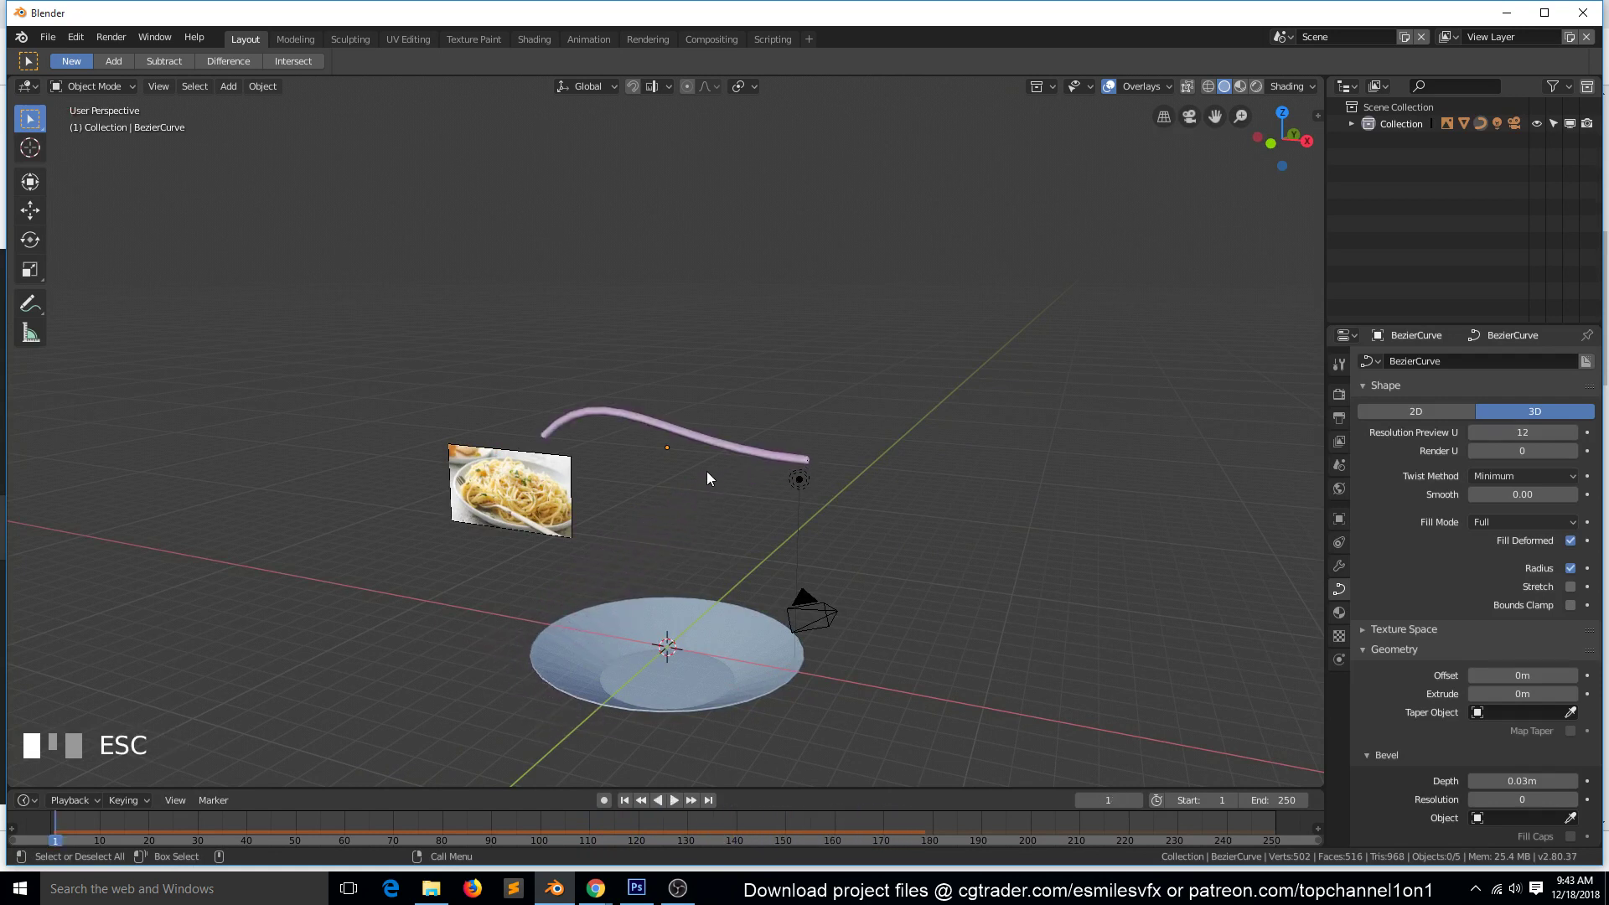
Subdivide the segment between the curve's two end control points four times in Edit Mode.
{"action": "right_click", "coordinate": [707, 478]}
{"action": "left_click", "coordinate": [704, 444]}
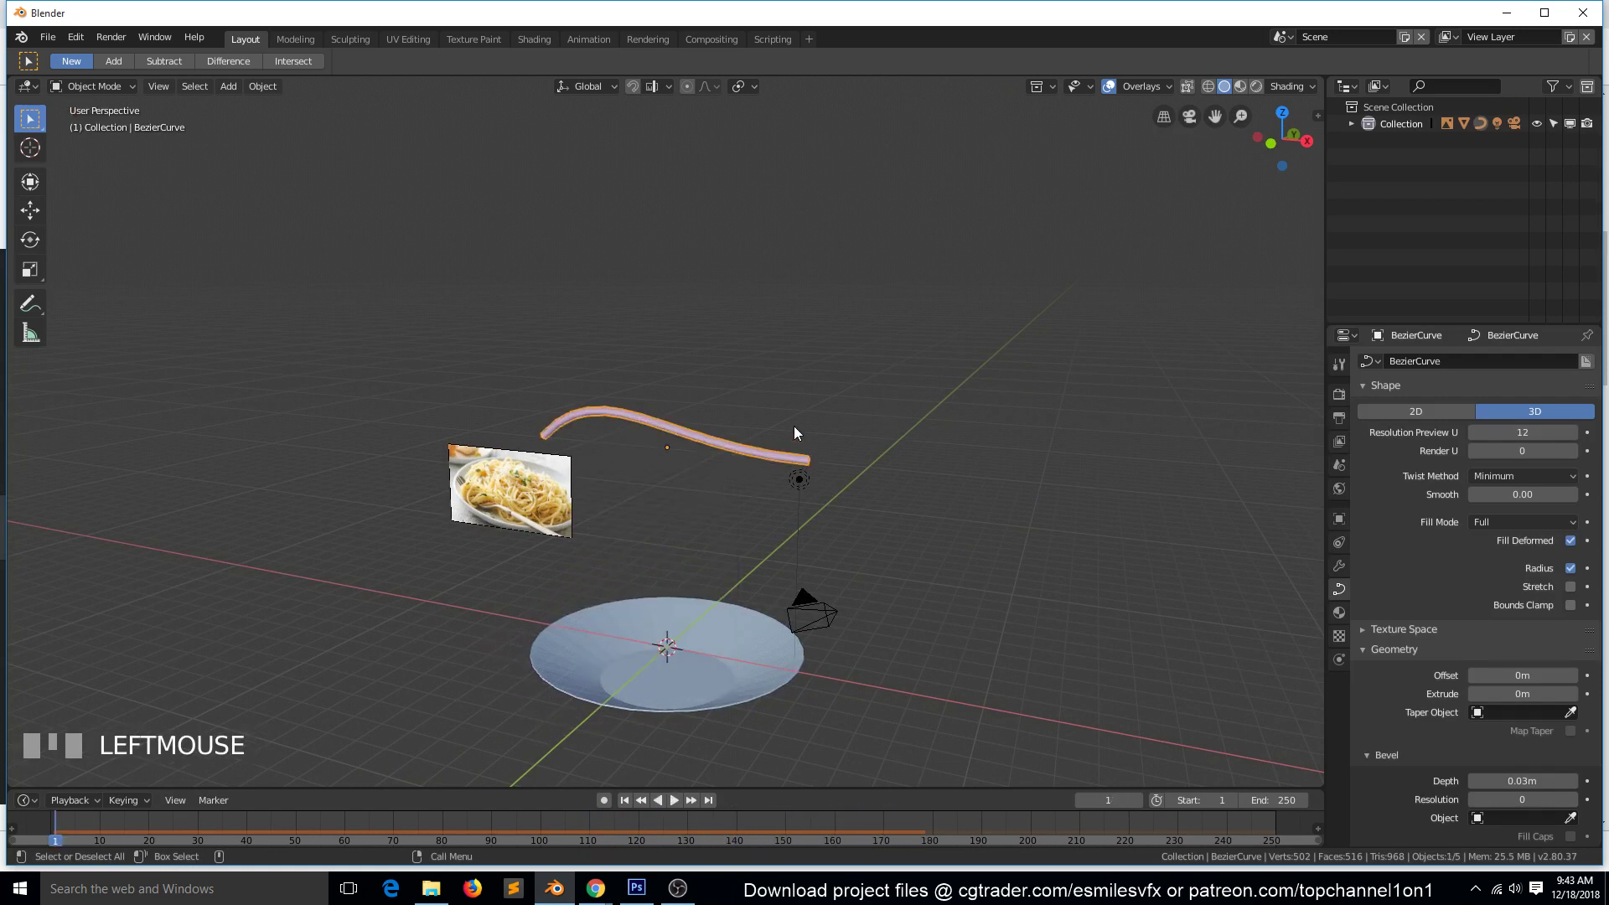
{"action": "key", "text": "Tab"}
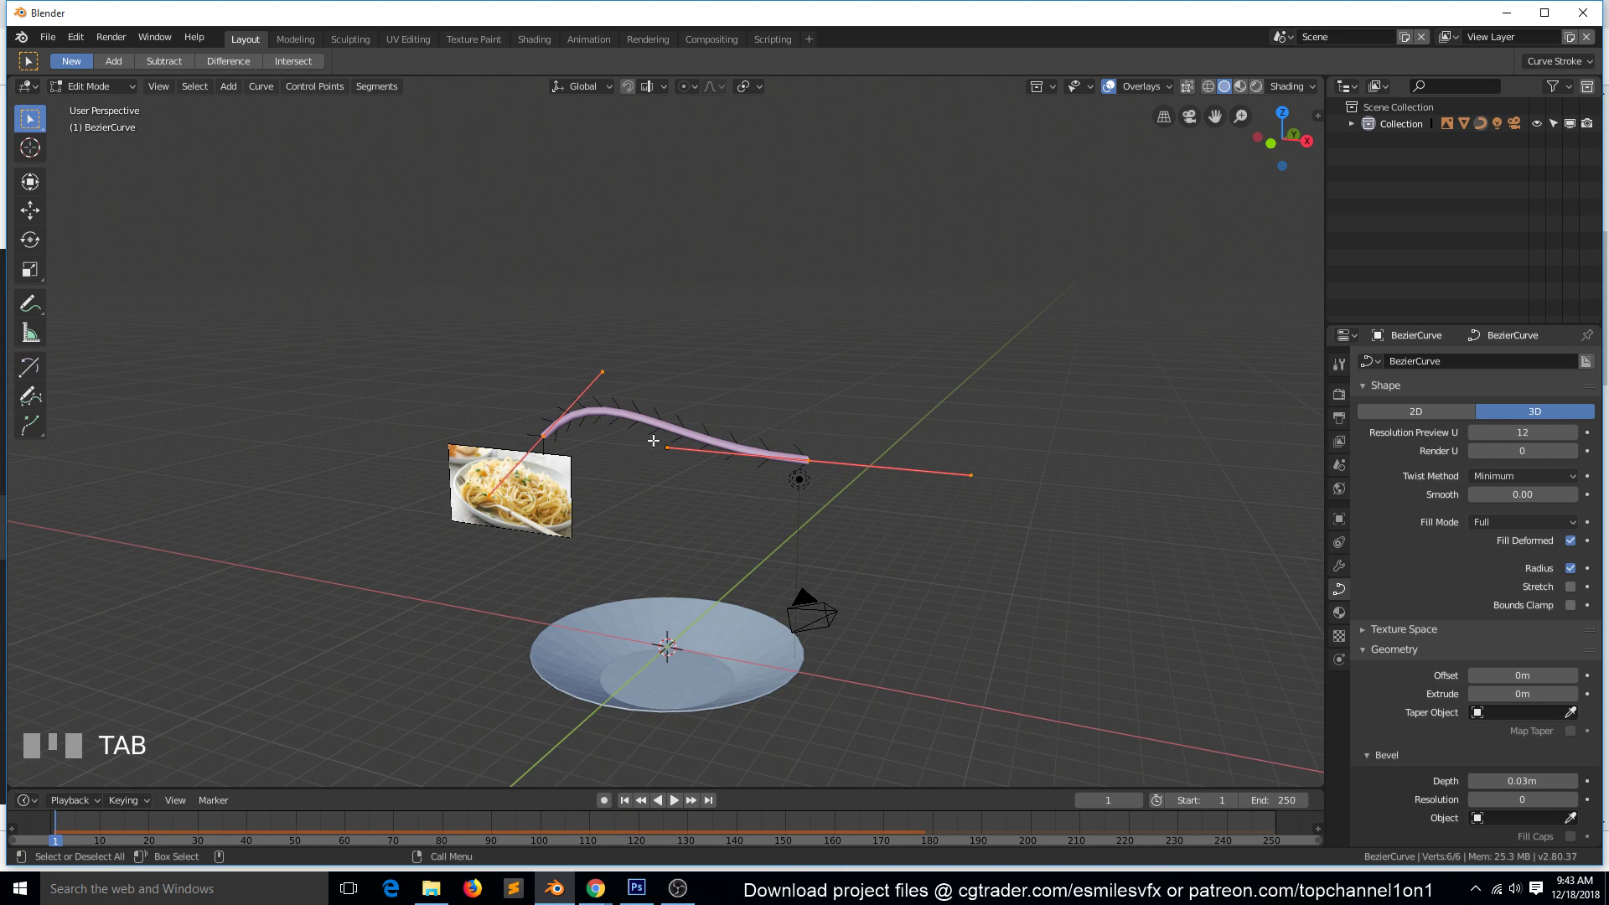
{"action": "left_click", "coordinate": [547, 436]}
{"action": "left_click", "coordinate": [807, 460]}
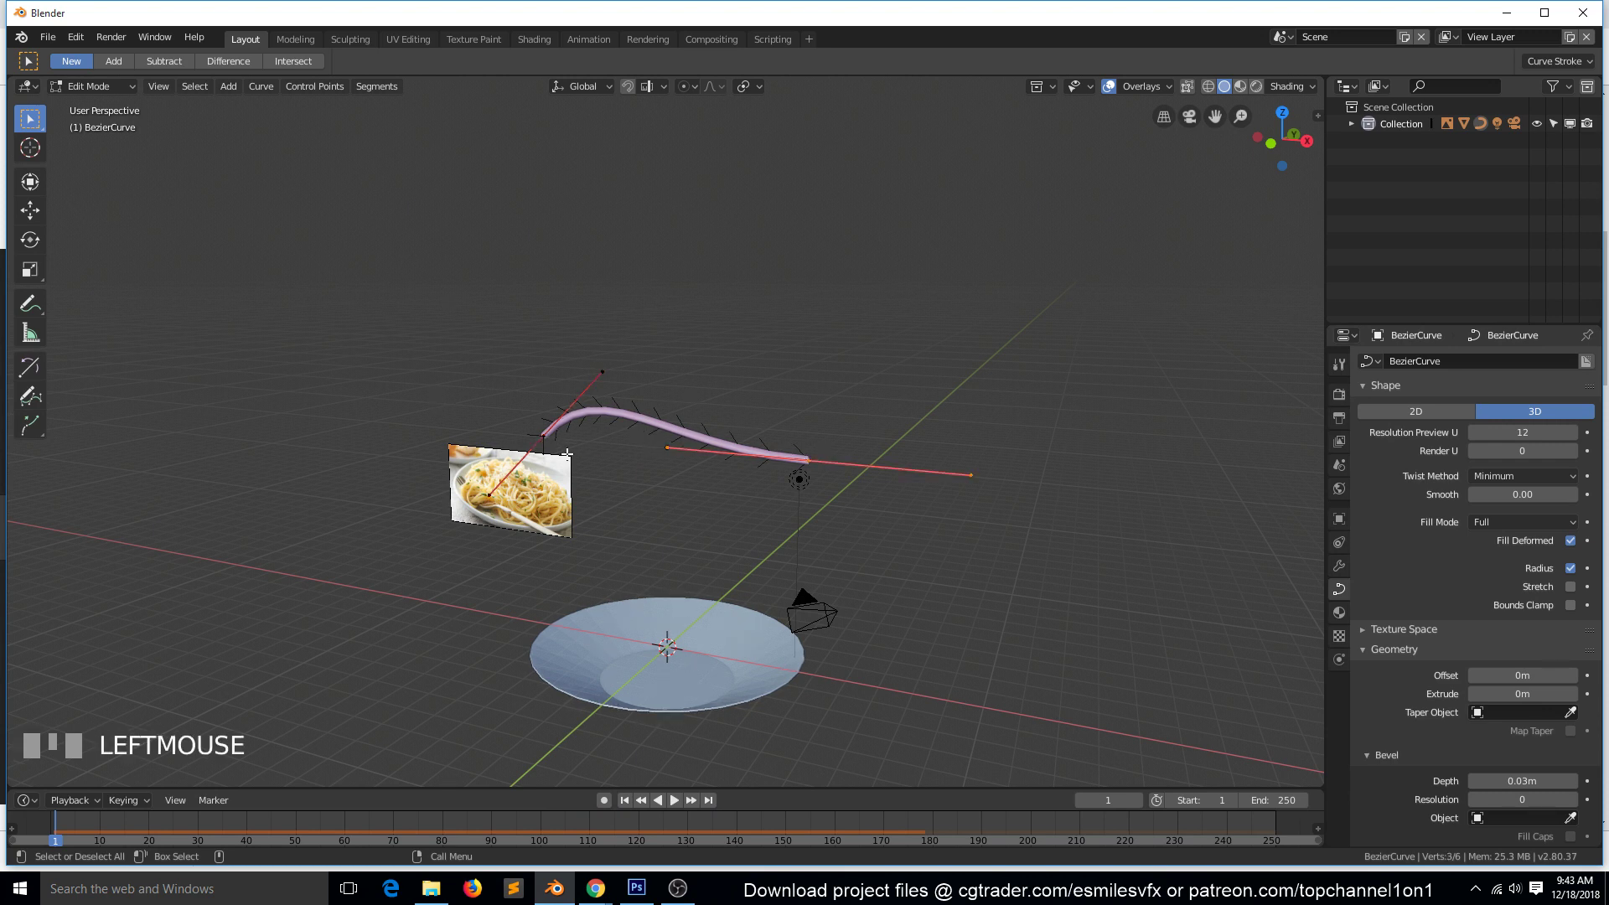
{"action": "left_click", "coordinate": [546, 435], "text": "shift"}
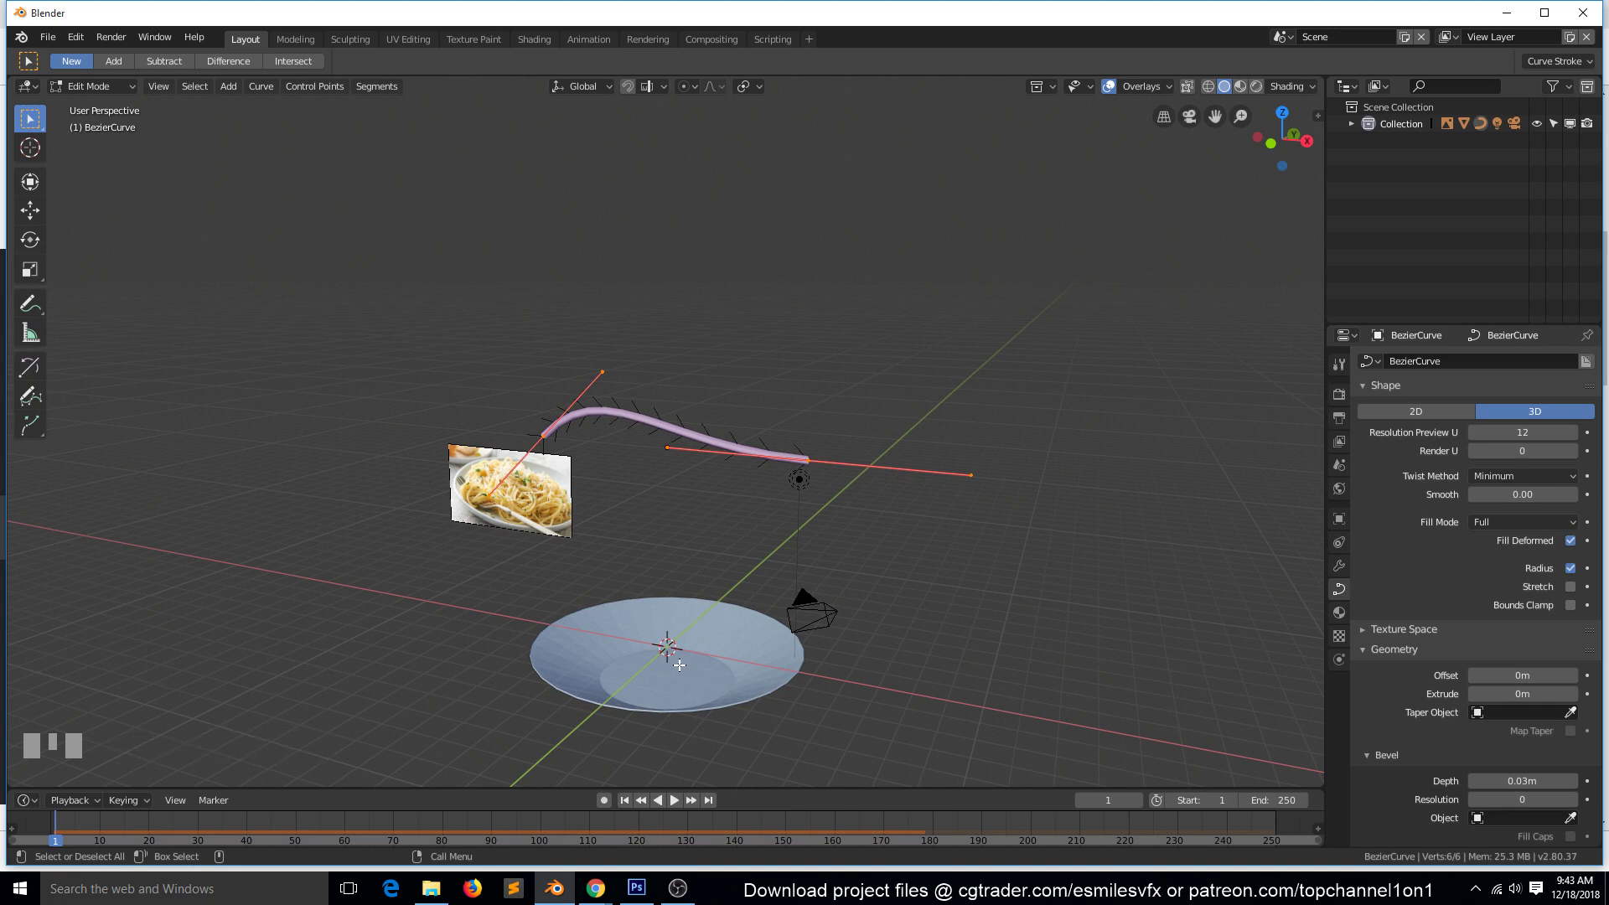
{"action": "key", "text": "w"}
{"action": "right_click", "coordinate": [717, 451]}
{"action": "key", "text": "w"}
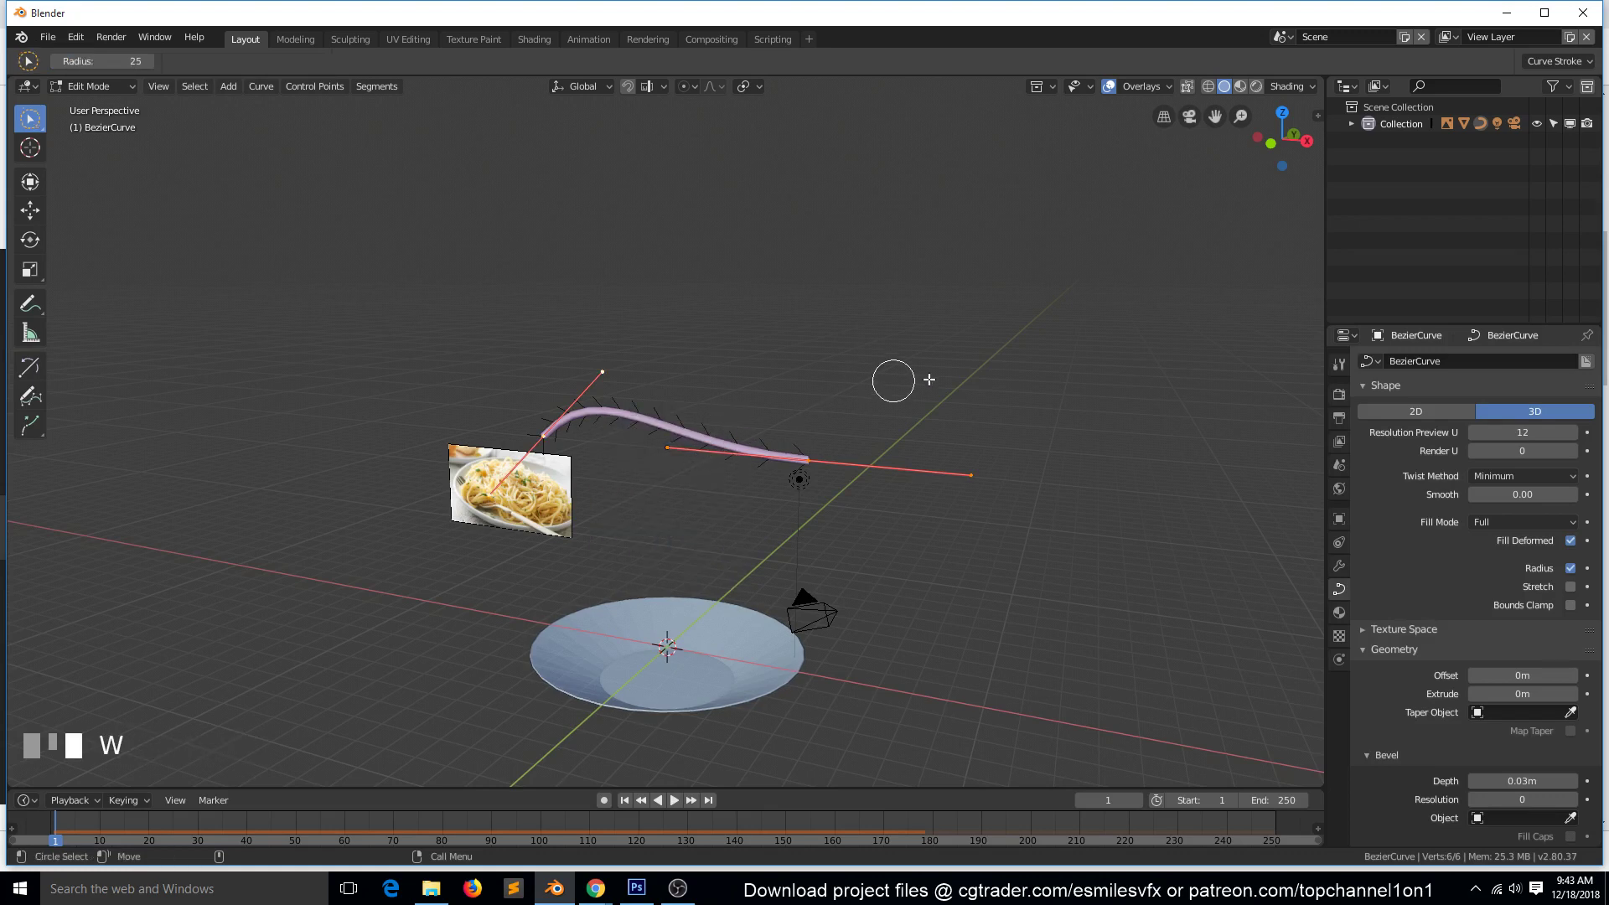
{"action": "right_click", "coordinate": [734, 439]}
{"action": "left_click", "coordinate": [711, 341]}
{"action": "right_click", "coordinate": [702, 343]}
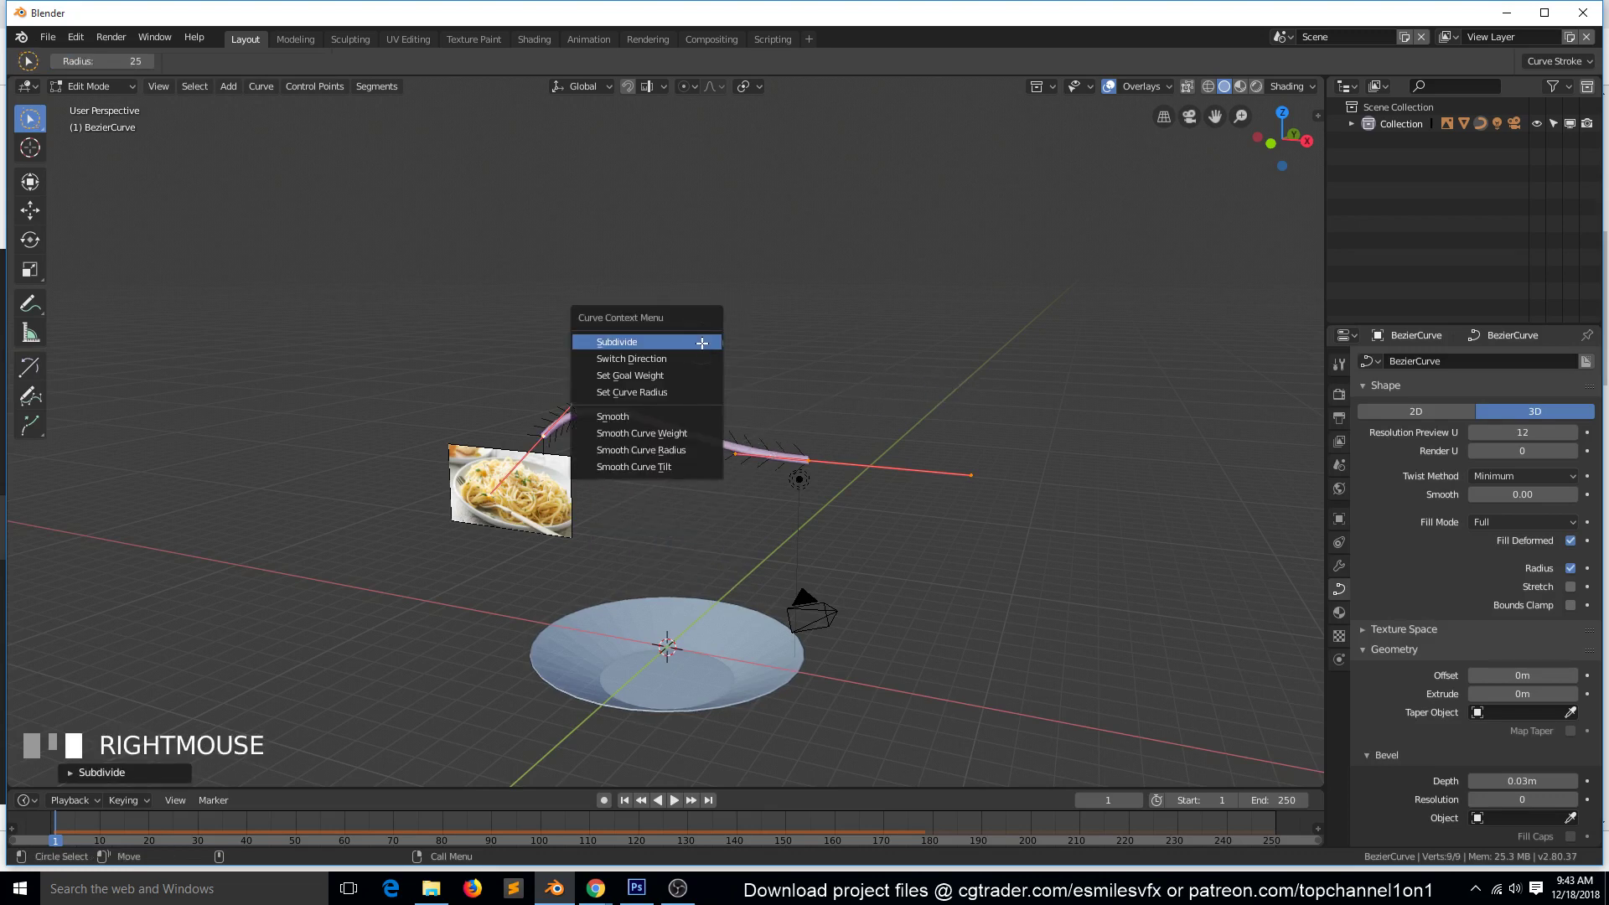
{"action": "left_click", "coordinate": [702, 343]}
{"action": "right_click", "coordinate": [704, 342]}
{"action": "left_click", "coordinate": [706, 342]}
{"action": "right_click", "coordinate": [705, 342]}
{"action": "left_click", "coordinate": [705, 342]}
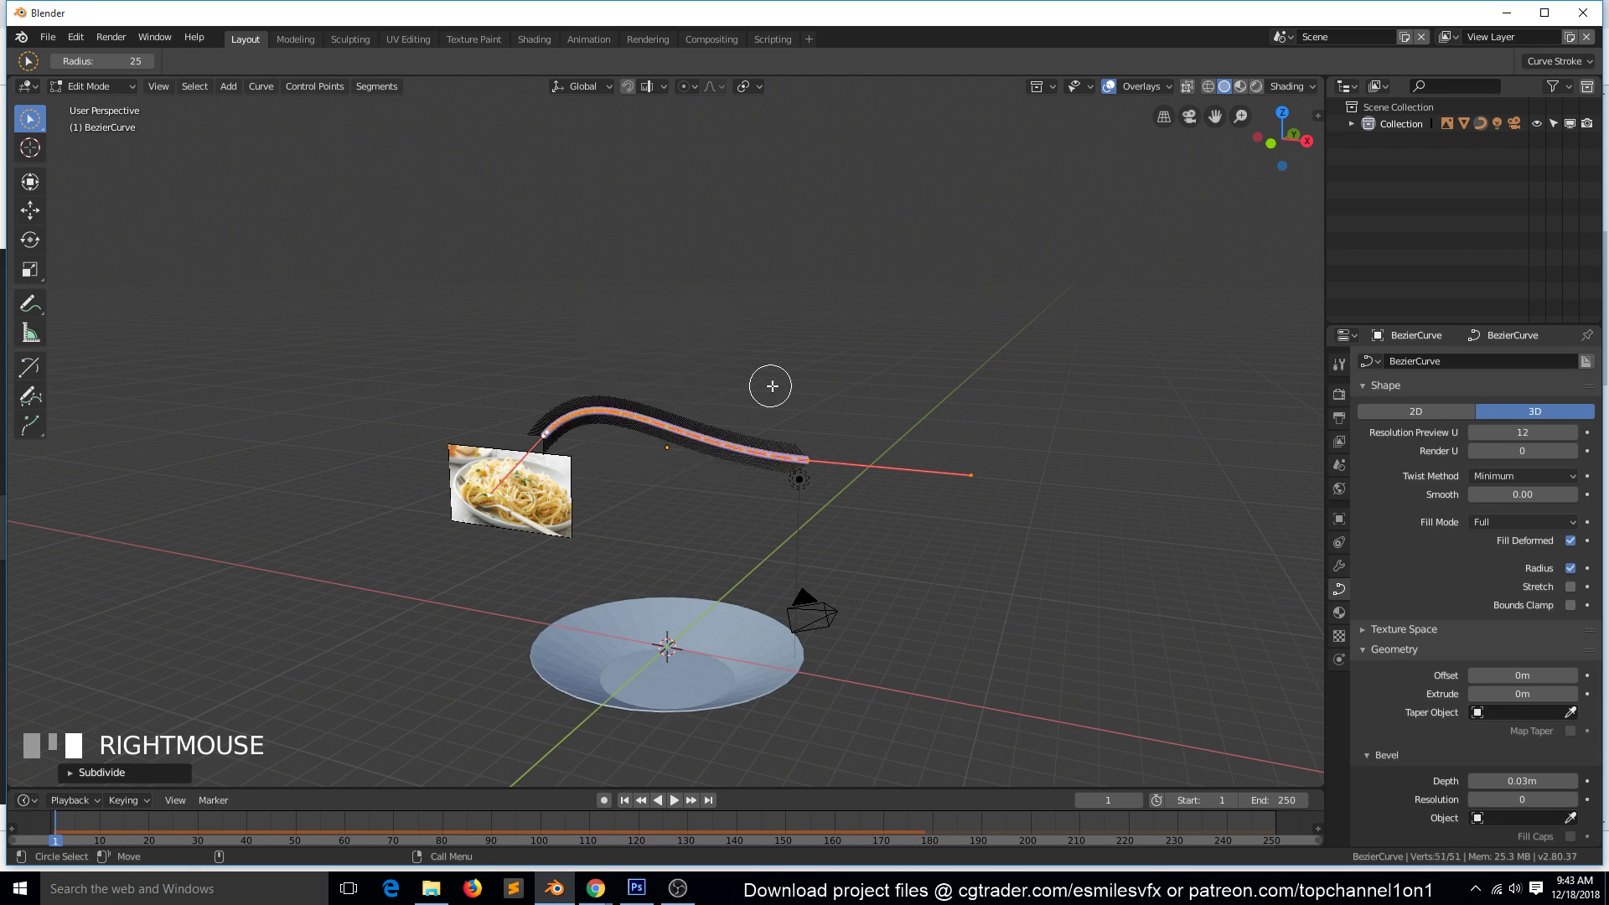
{"action": "key", "text": "Tab"}
Test the subdivided curve's fall with Goal on, and again with Goal turned off in its soft body physics.
{"action": "key", "text": "space"}
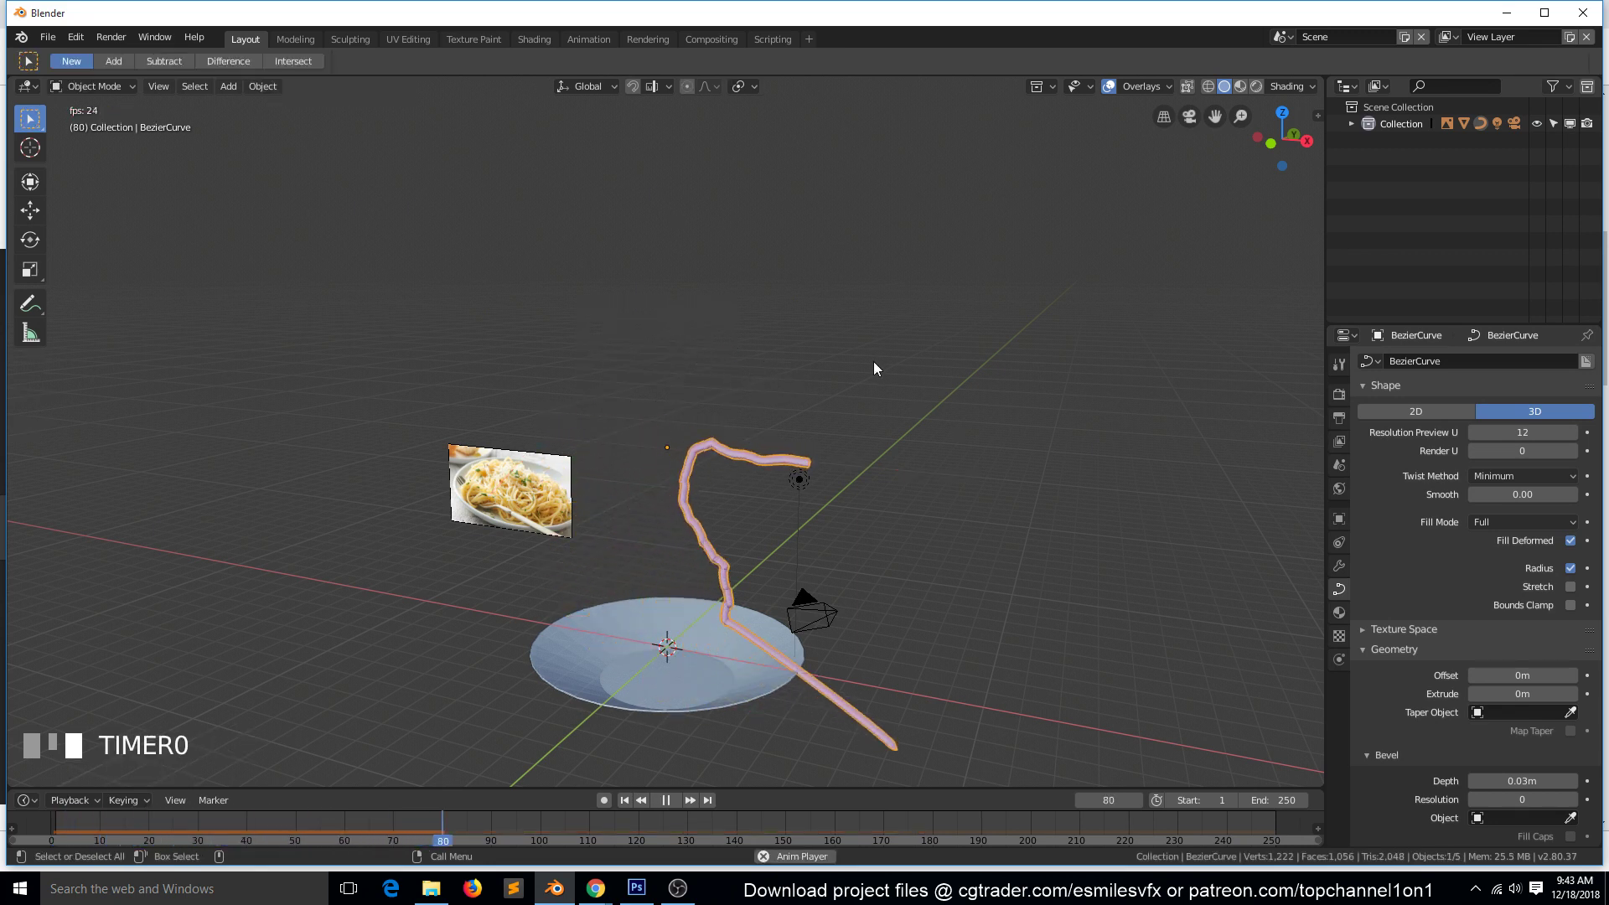
{"action": "key", "text": "Escape"}
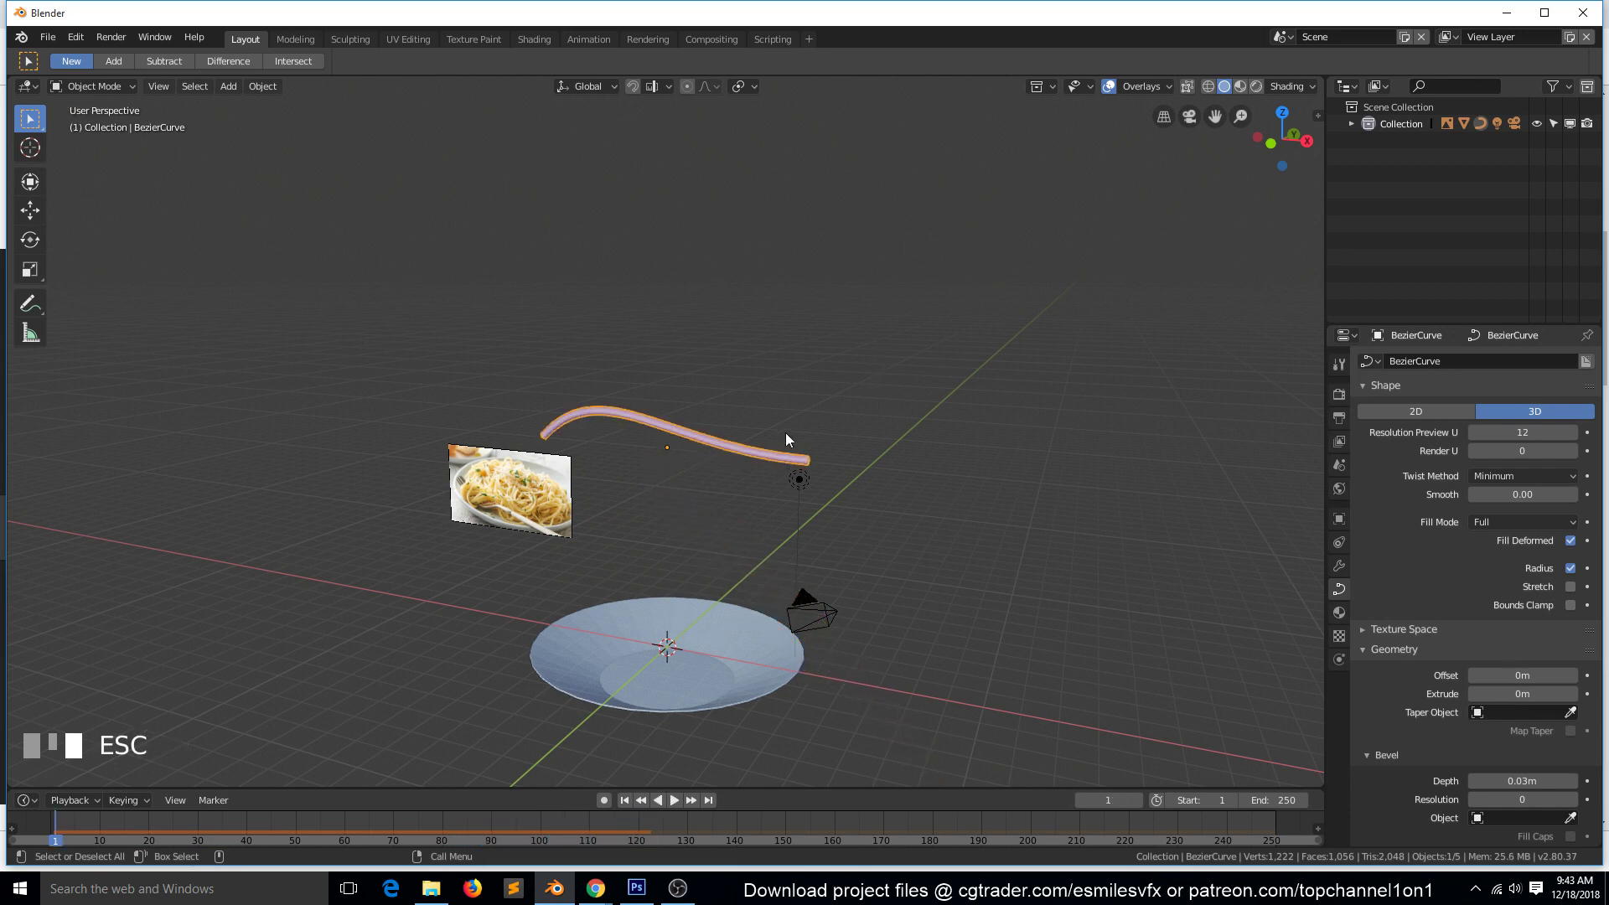
{"action": "left_click", "coordinate": [1339, 659]}
{"action": "left_click", "coordinate": [1388, 533]}
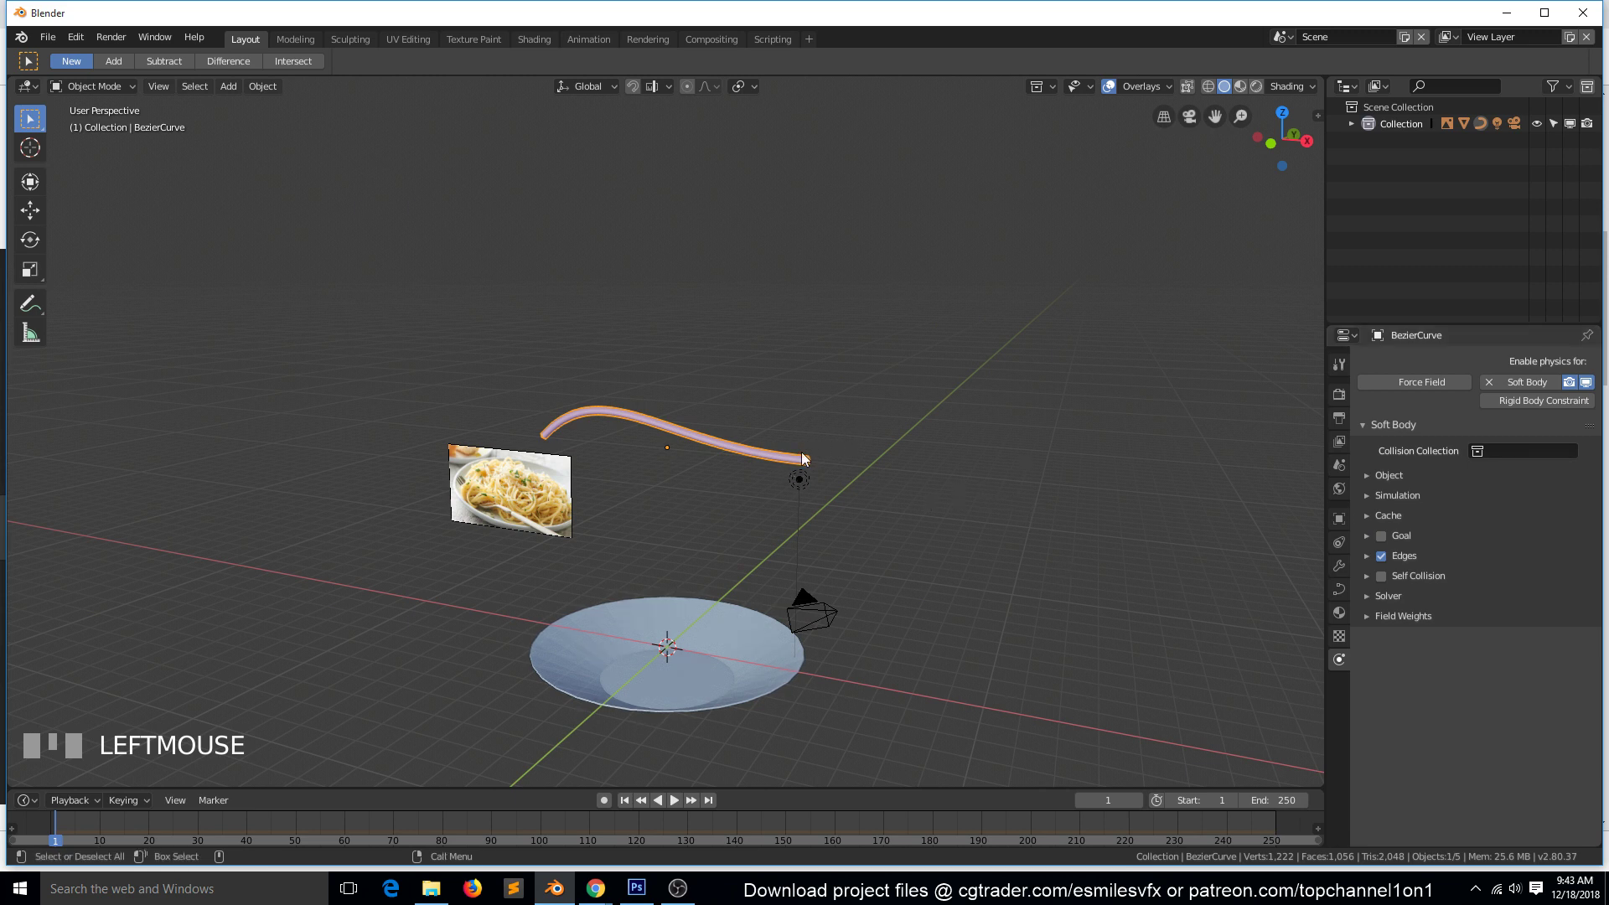
{"action": "key", "text": "space"}
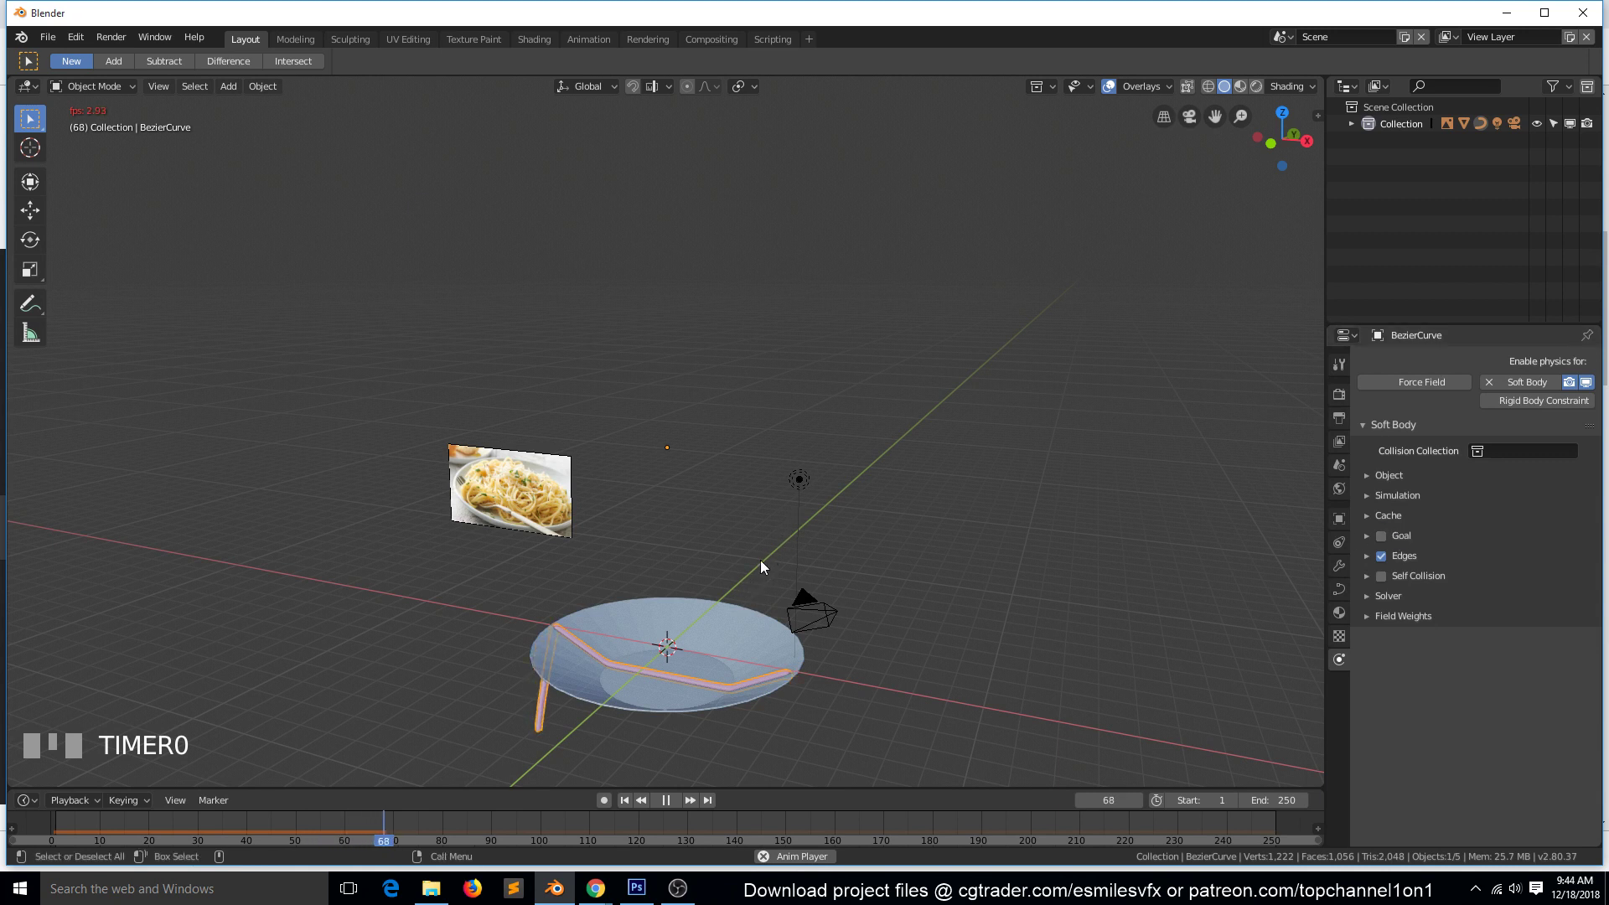
{"action": "key", "text": "Escape"}
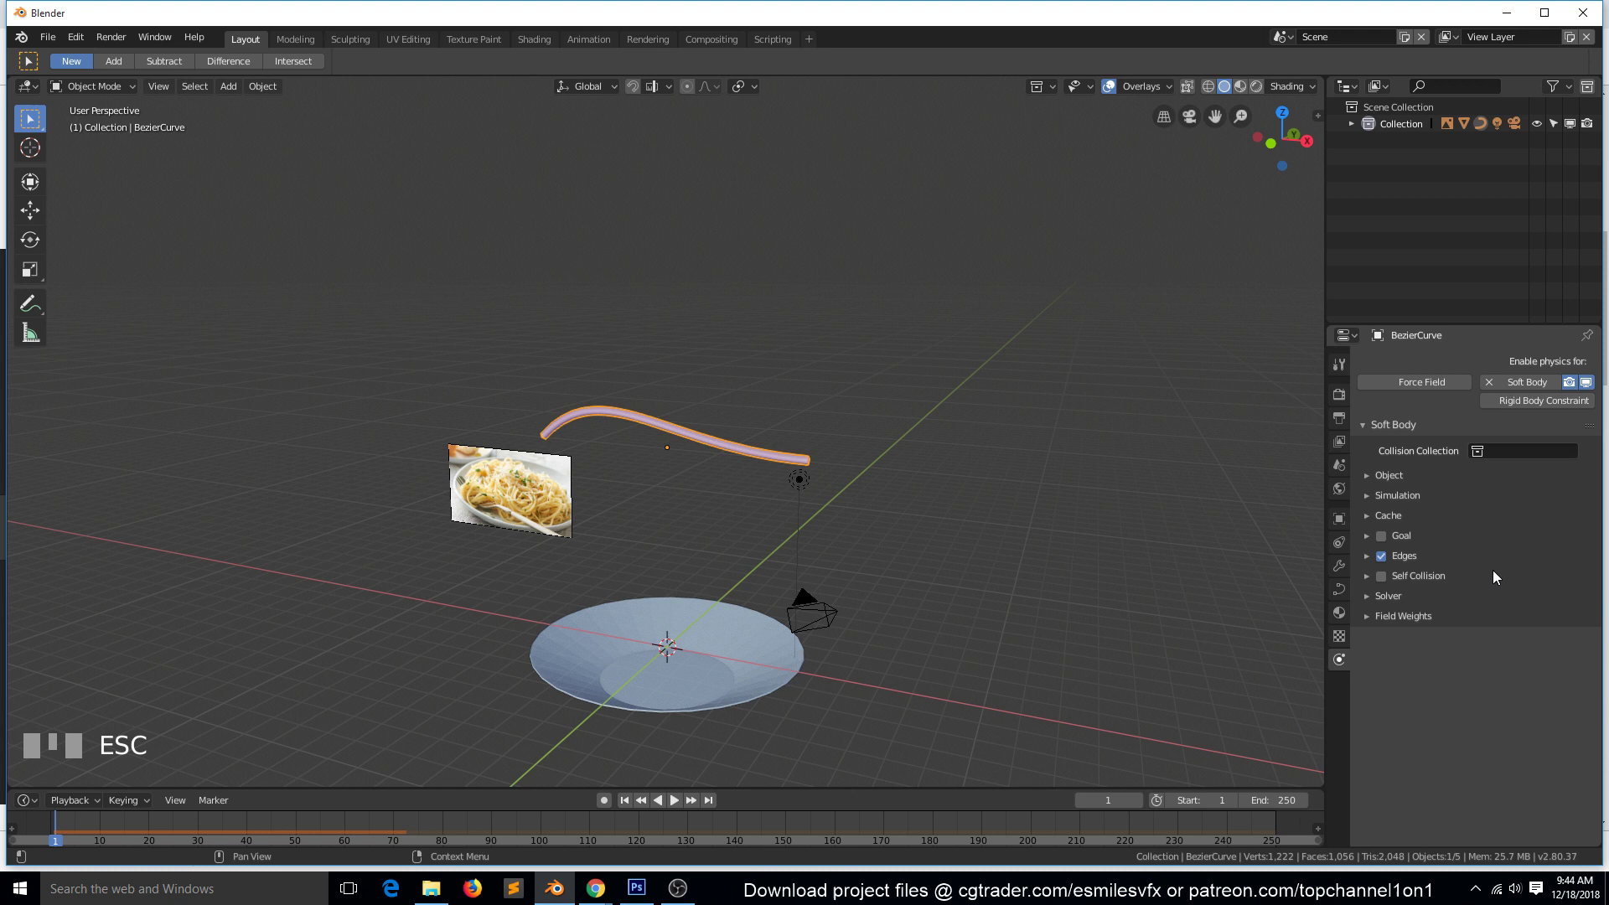
Examine the curve's soft body Object, Simulation, Solver, Diagnostics and Helpers settings.
{"action": "left_click", "coordinate": [1423, 476]}
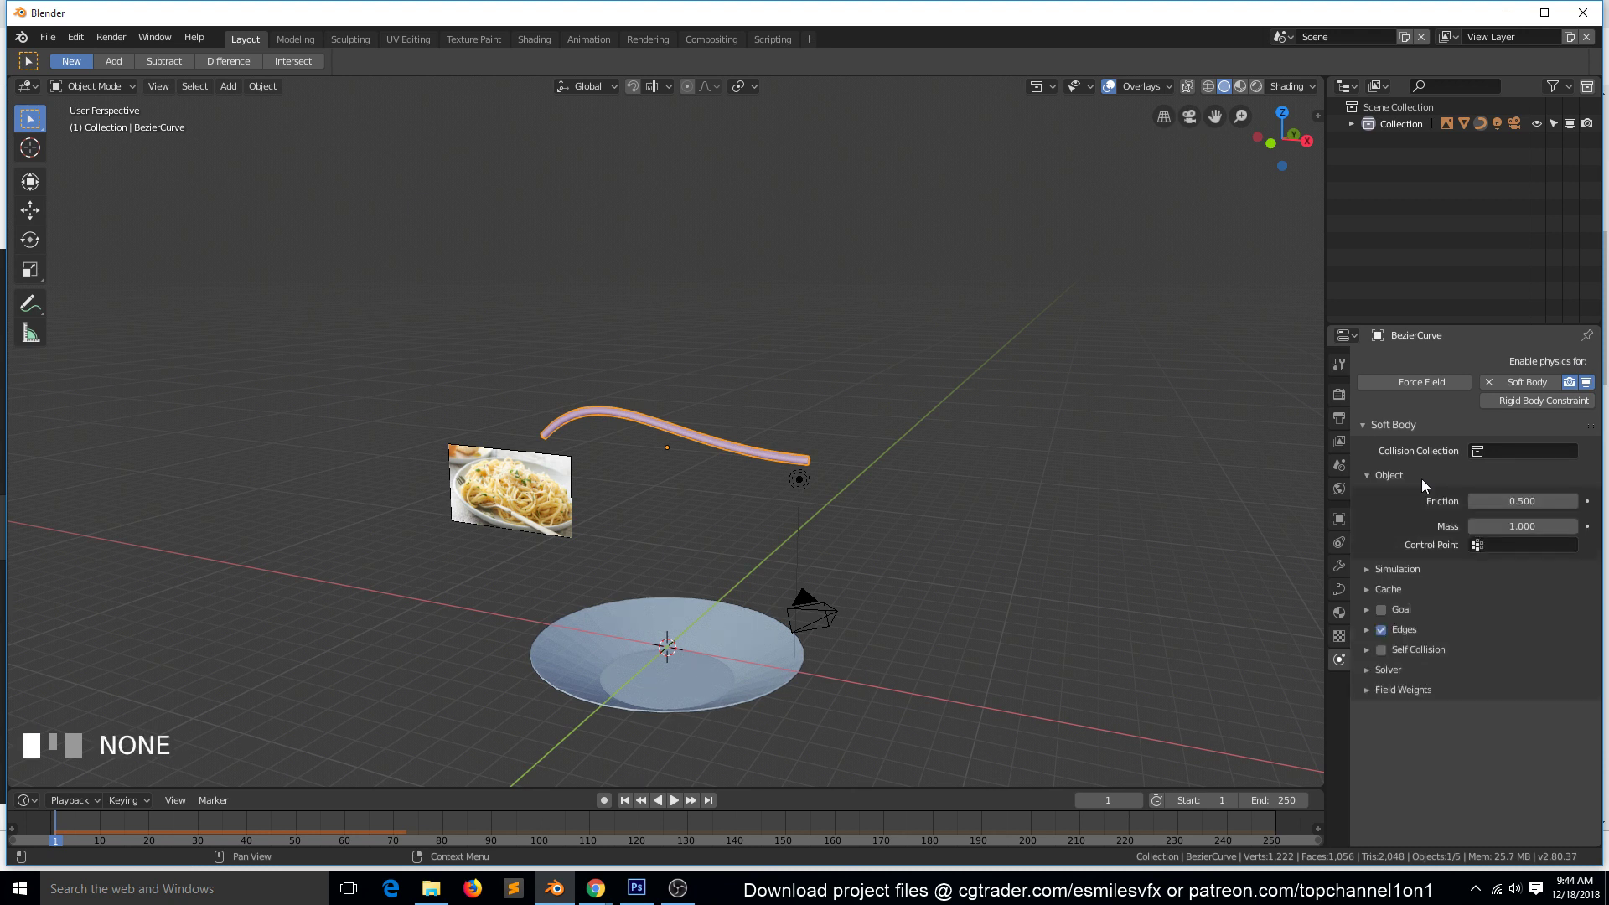
{"action": "left_click", "coordinate": [1387, 569]}
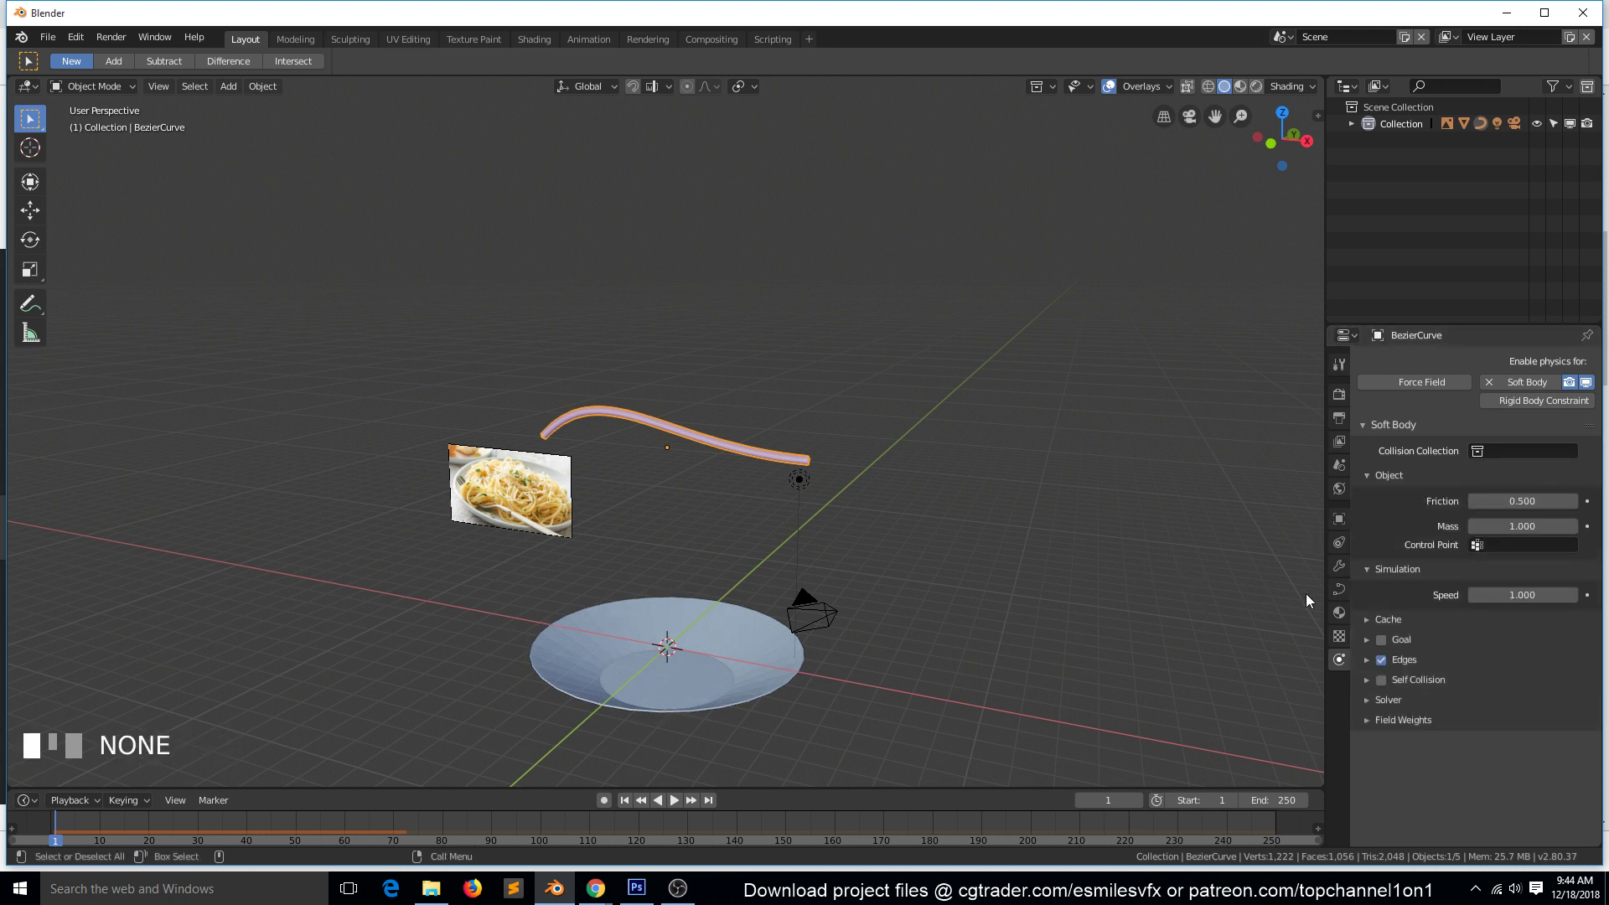
{"action": "left_click", "coordinate": [1388, 699]}
{"action": "scroll", "coordinate": [1391, 706], "scroll_direction": "down", "scroll_amount": 1}
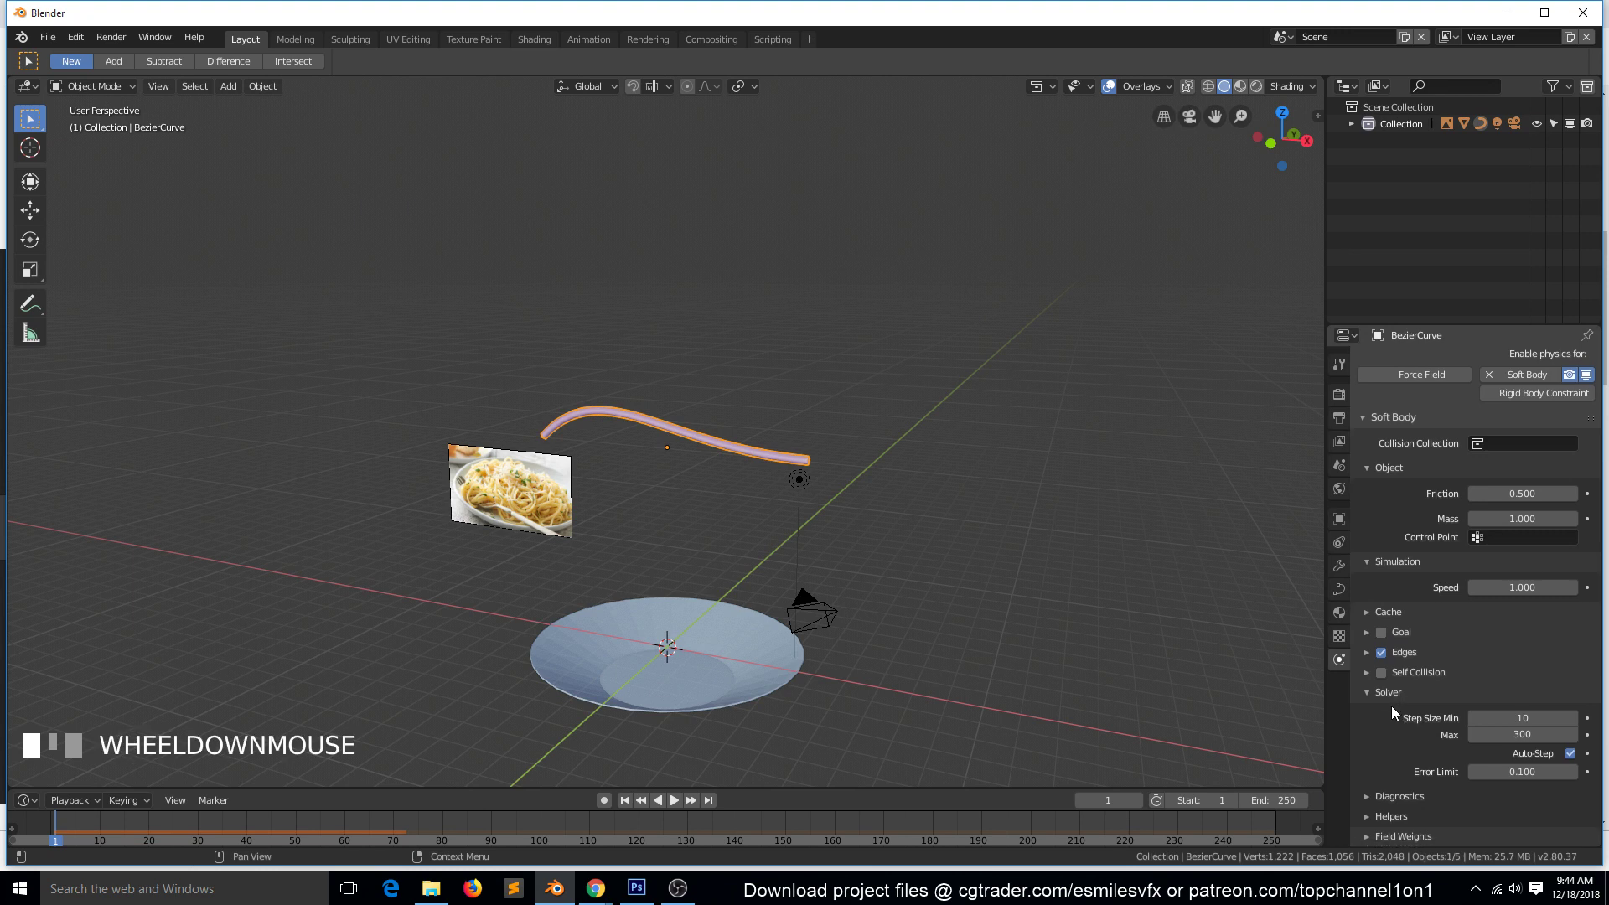
{"action": "left_click", "coordinate": [1399, 796]}
{"action": "scroll", "coordinate": [1416, 802], "scroll_direction": "down", "scroll_amount": 2}
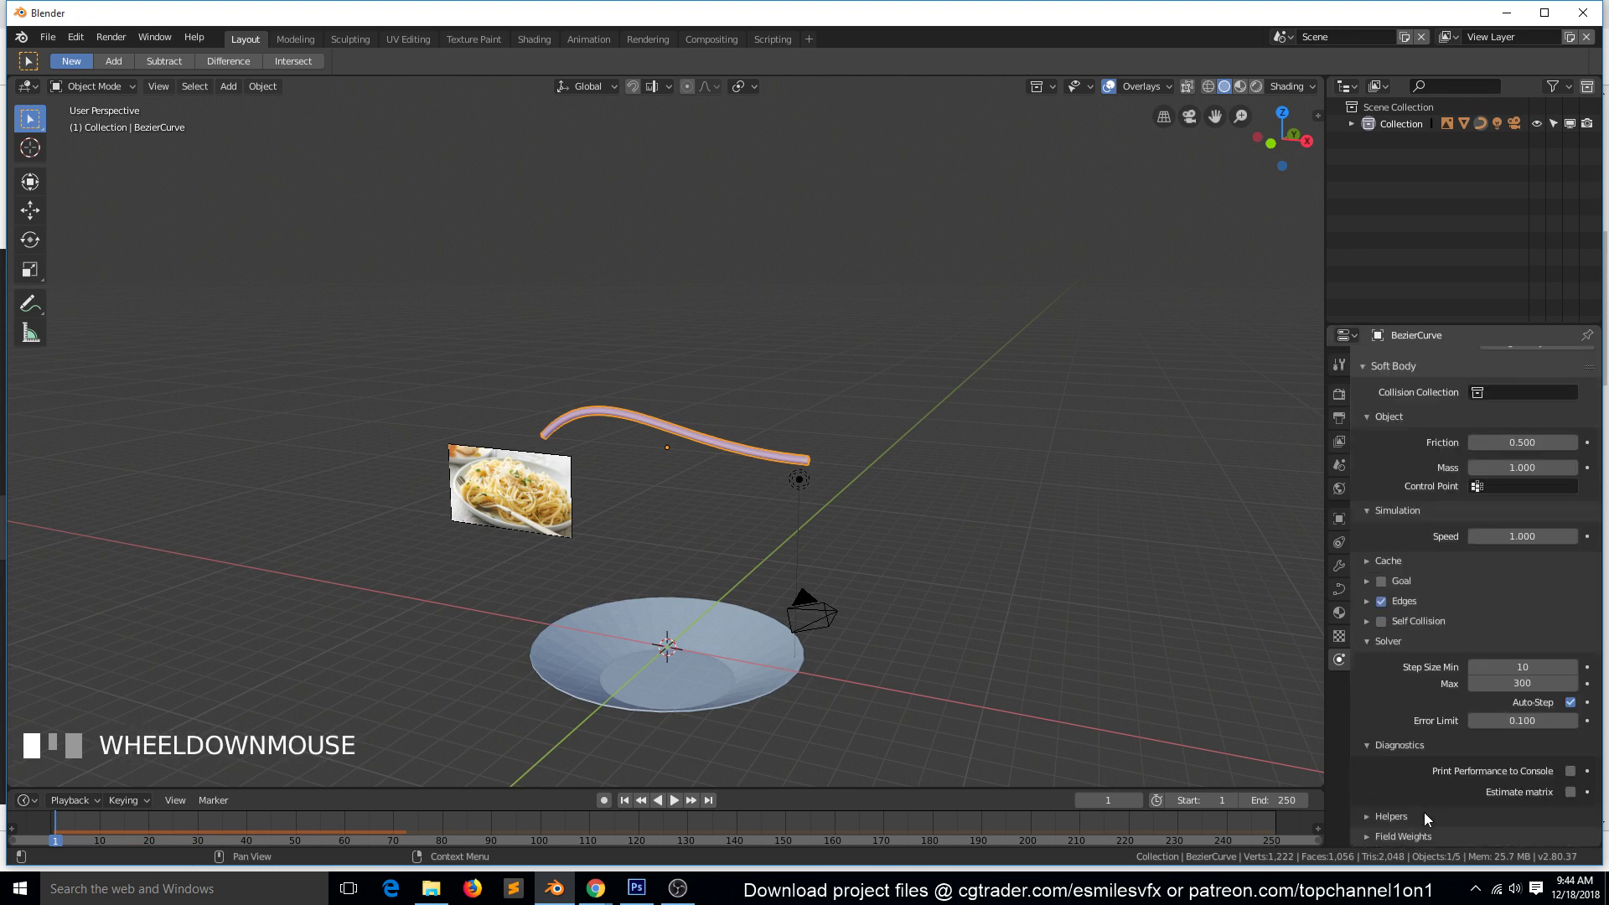
{"action": "scroll", "coordinate": [776, 491], "scroll_direction": "down", "scroll_amount": 3}
{"action": "scroll", "coordinate": [776, 491], "scroll_direction": "up", "scroll_amount": 4}
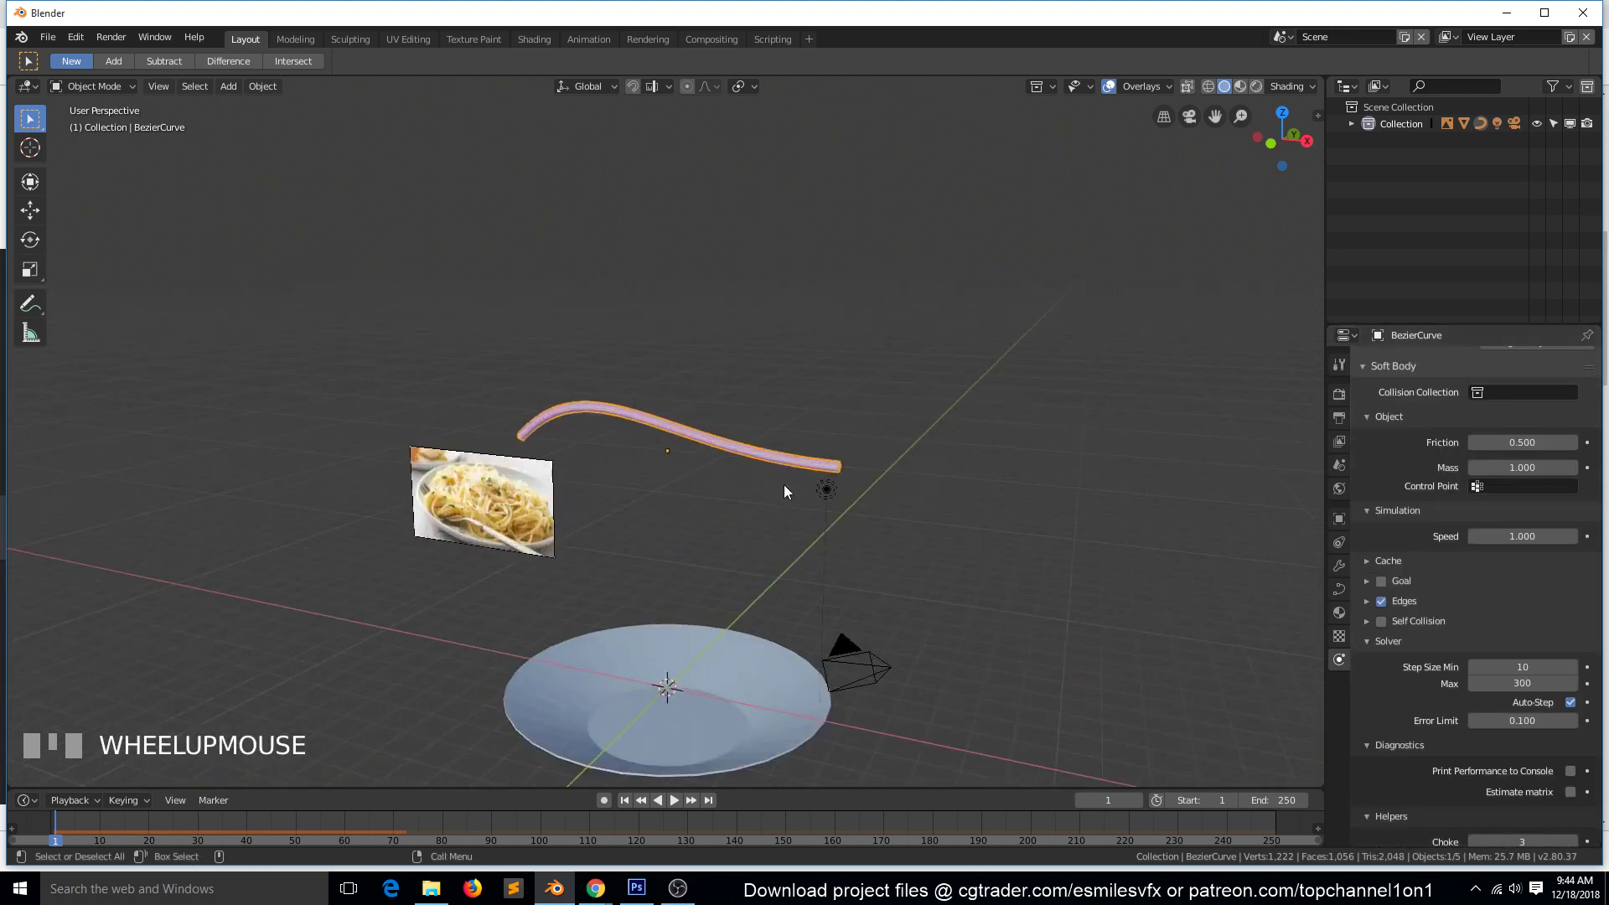
Replay the simulation from a side-on view to see how the curve lands on the plate.
{"action": "key", "text": "grave"}
{"action": "key", "text": "space"}
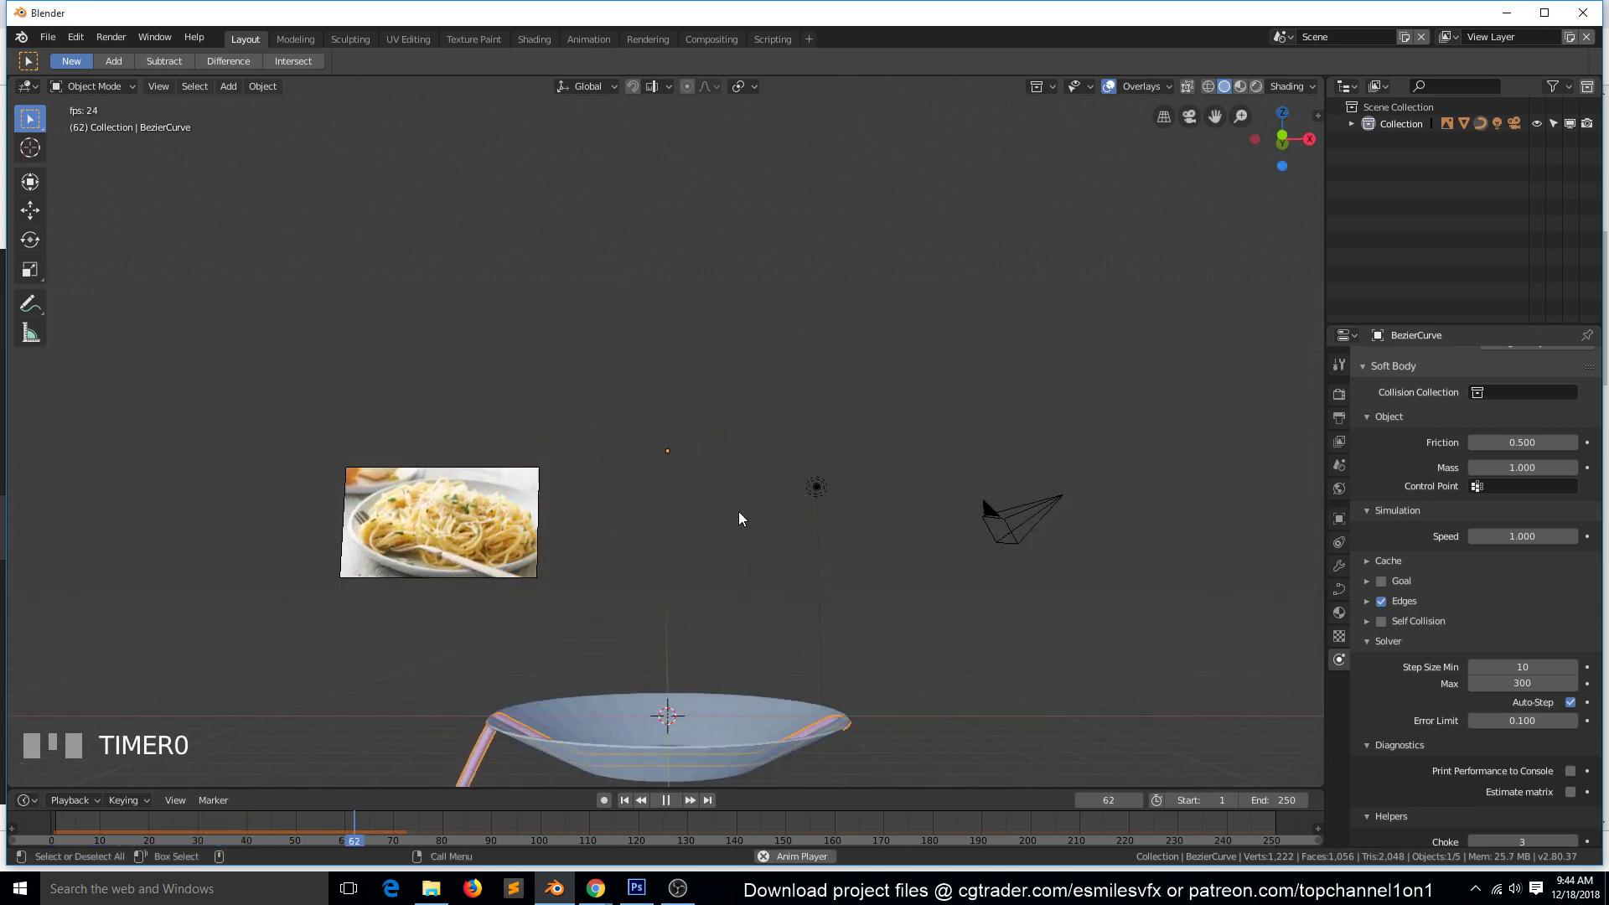
{"action": "scroll", "coordinate": [652, 537], "scroll_direction": "down", "scroll_amount": 3}
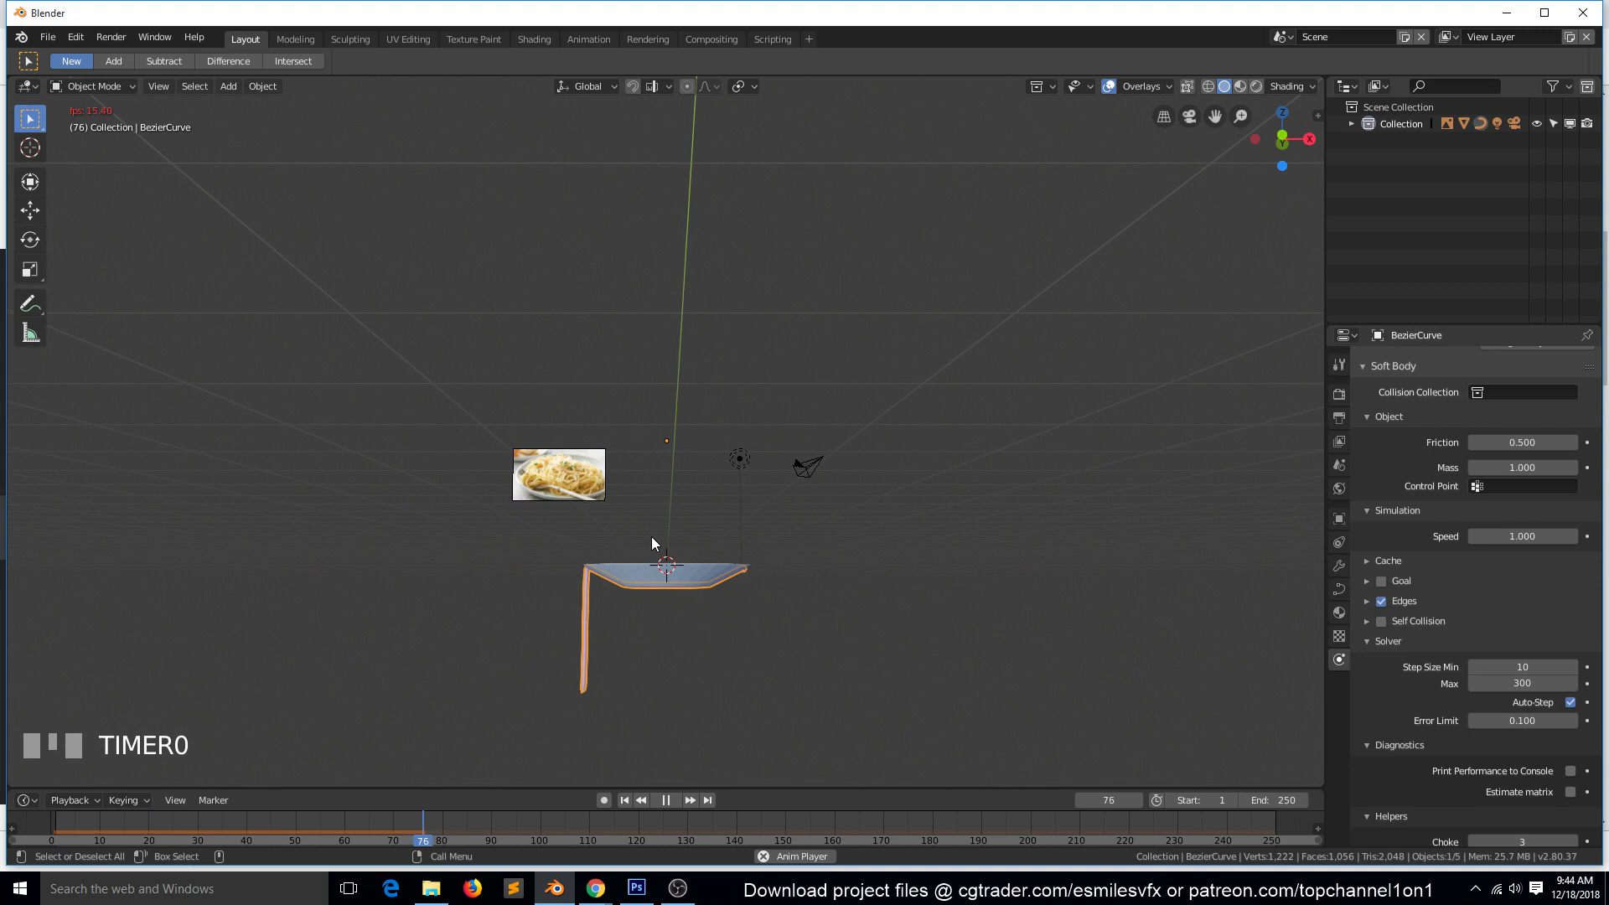
{"action": "key", "text": "Escape"}
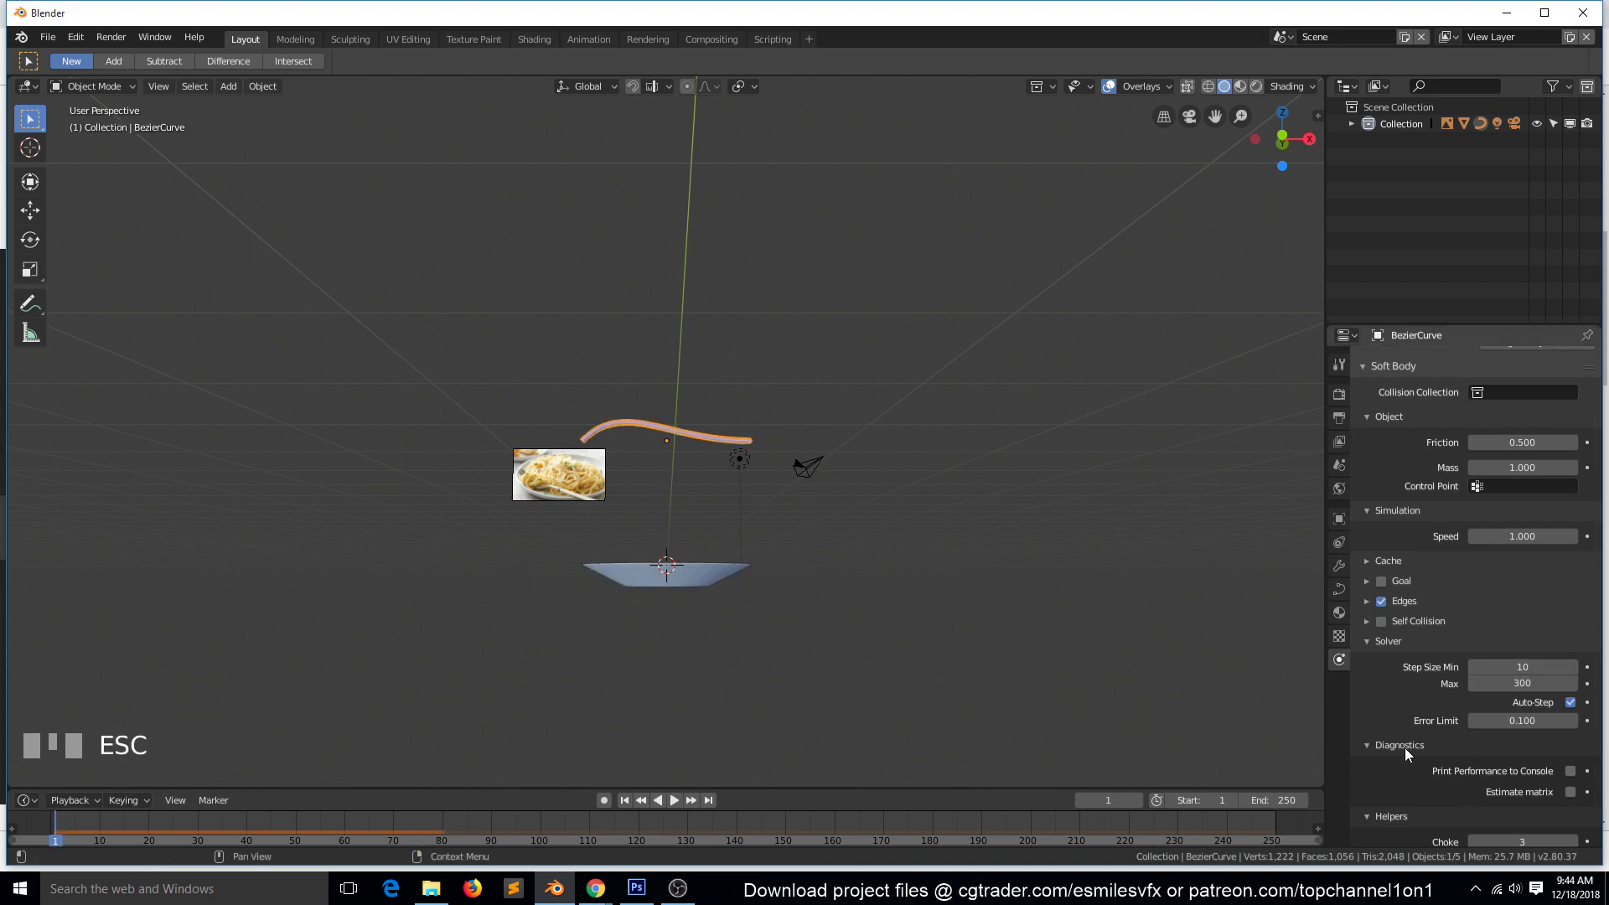
Set the soft body Edges Bending to 10 and replay the simulation to see how the curve settles.
{"action": "scroll", "coordinate": [1405, 753], "scroll_direction": "down", "scroll_amount": 2}
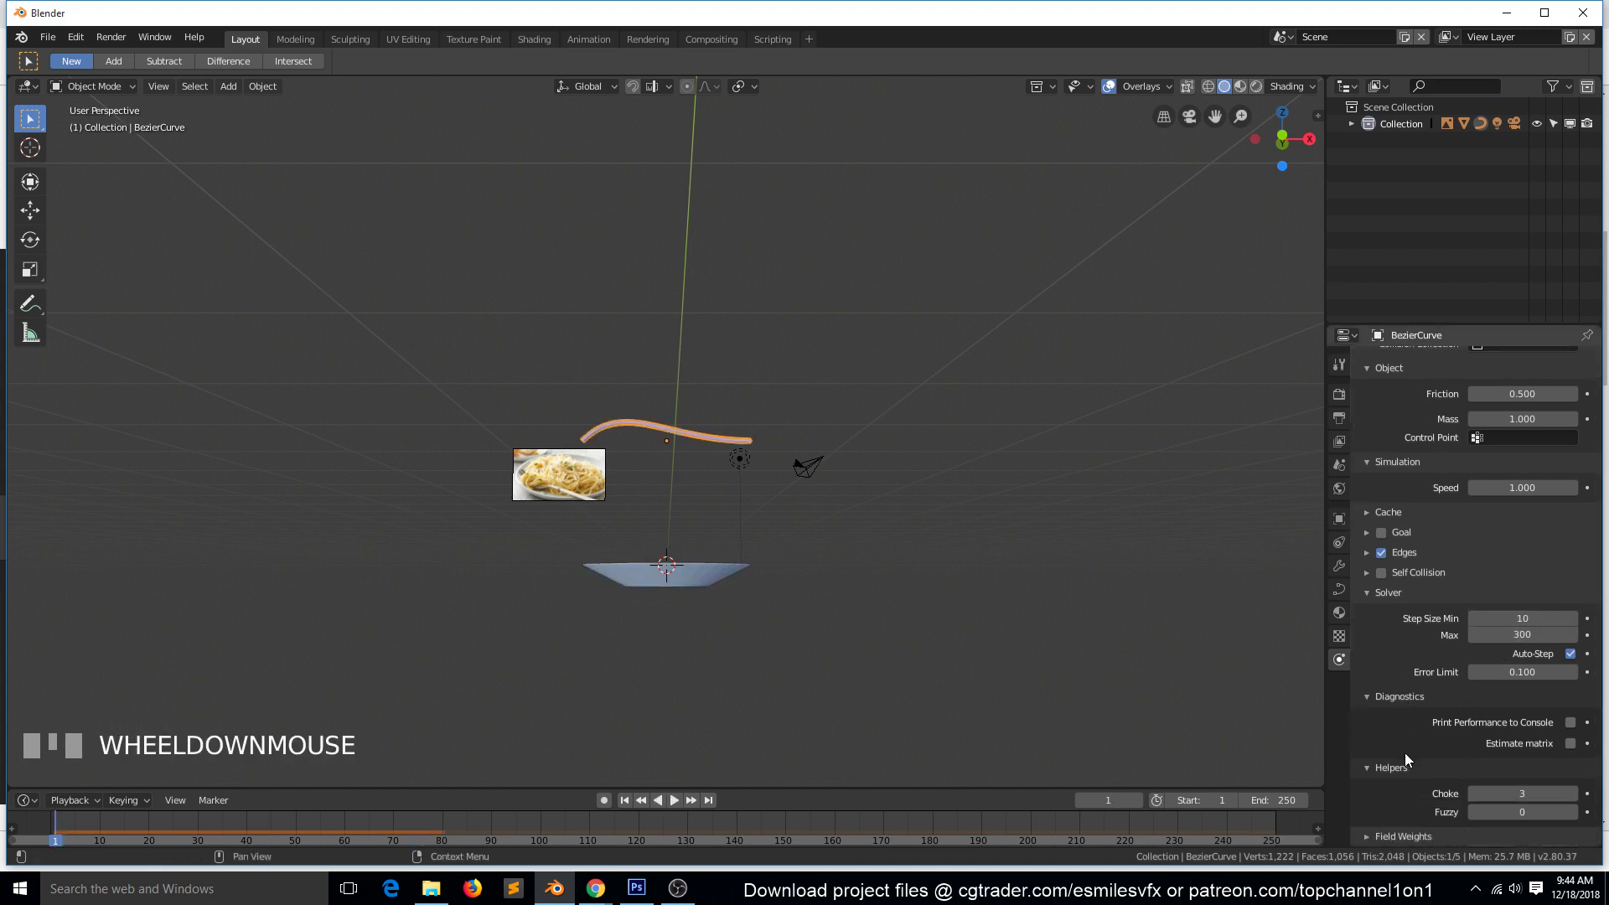
{"action": "left_click", "coordinate": [1386, 592]}
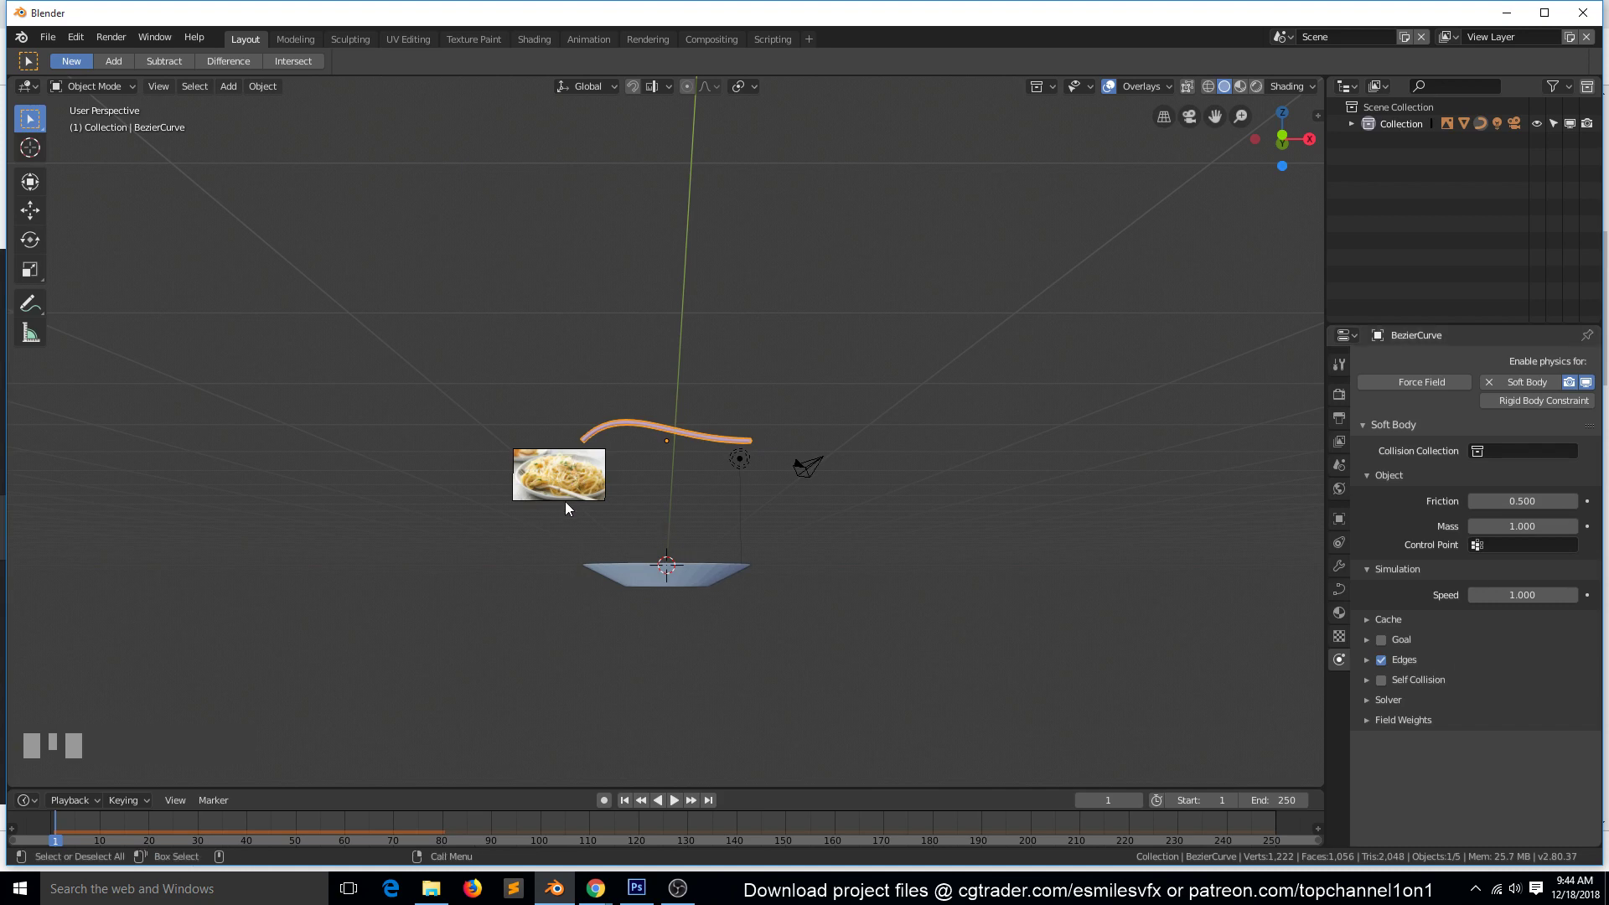
{"action": "left_click", "coordinate": [1426, 661]}
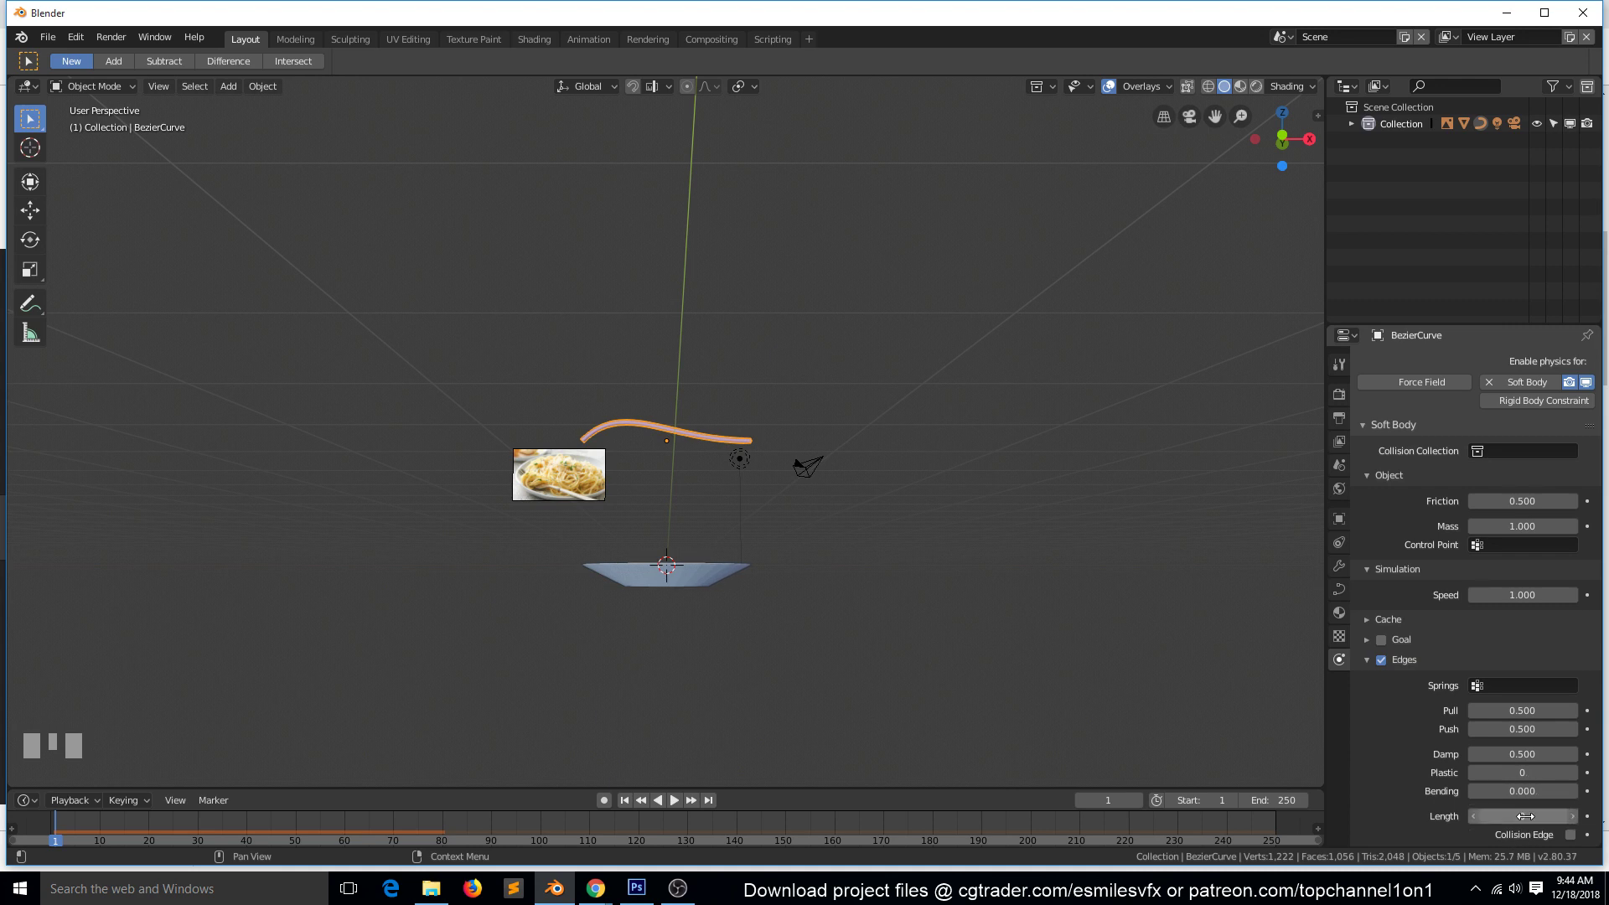
{"action": "left_click_drag", "start_coordinate": [1525, 791], "coordinate": [1558, 791]}
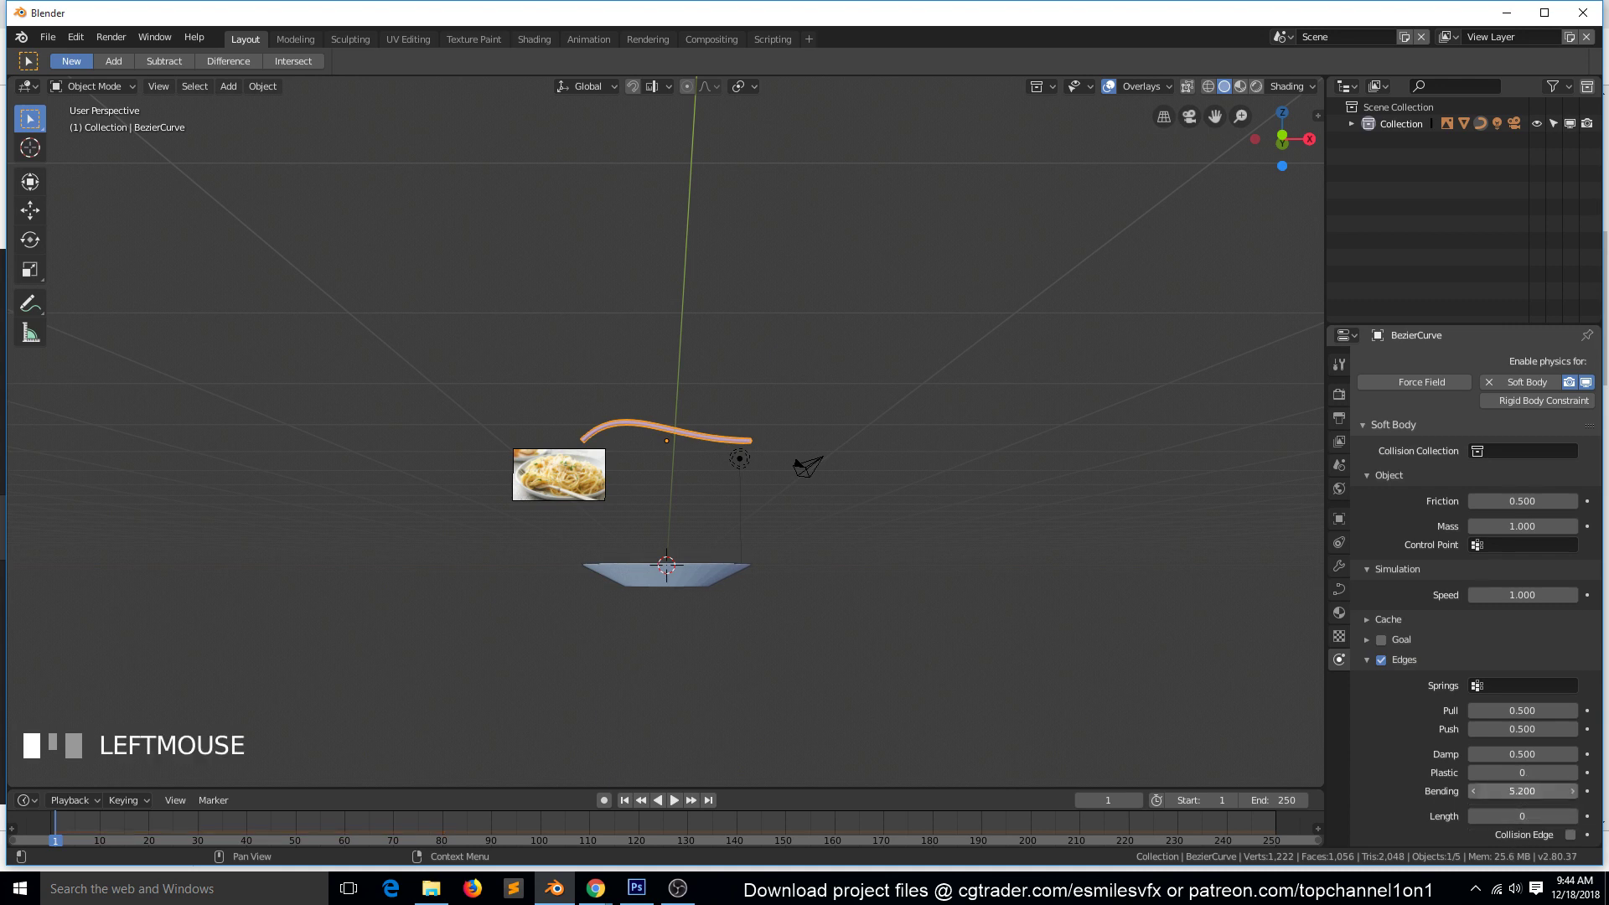
{"action": "key", "text": "space"}
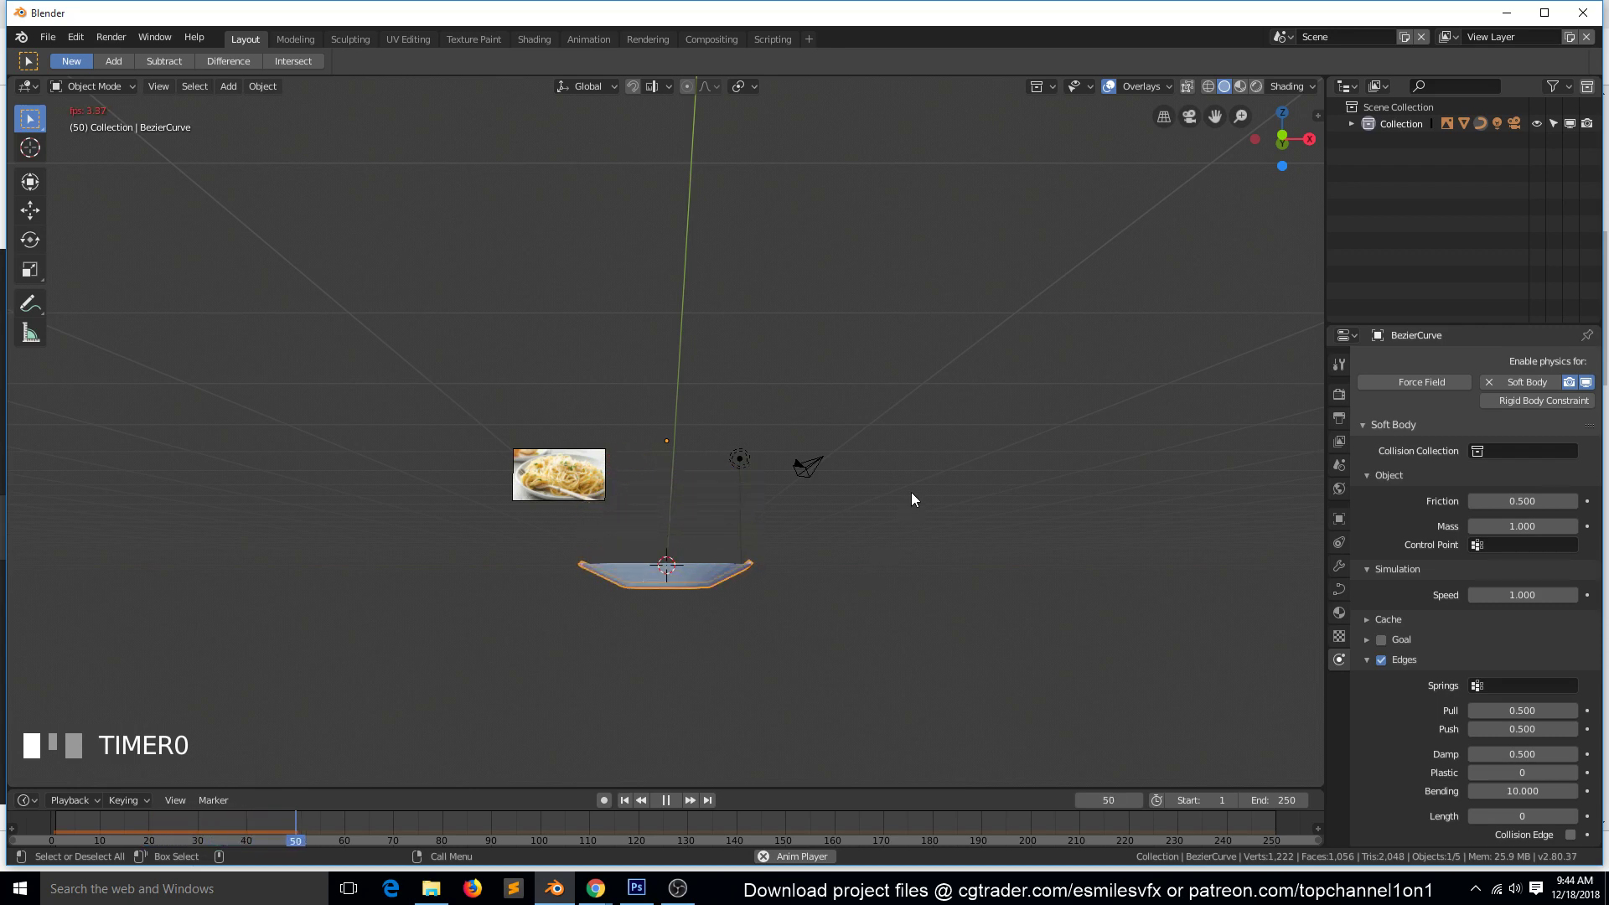
{"action": "key", "text": "shift+Left"}
{"action": "middle_click_drag", "start_coordinate": [916, 490], "coordinate": [866, 567]}
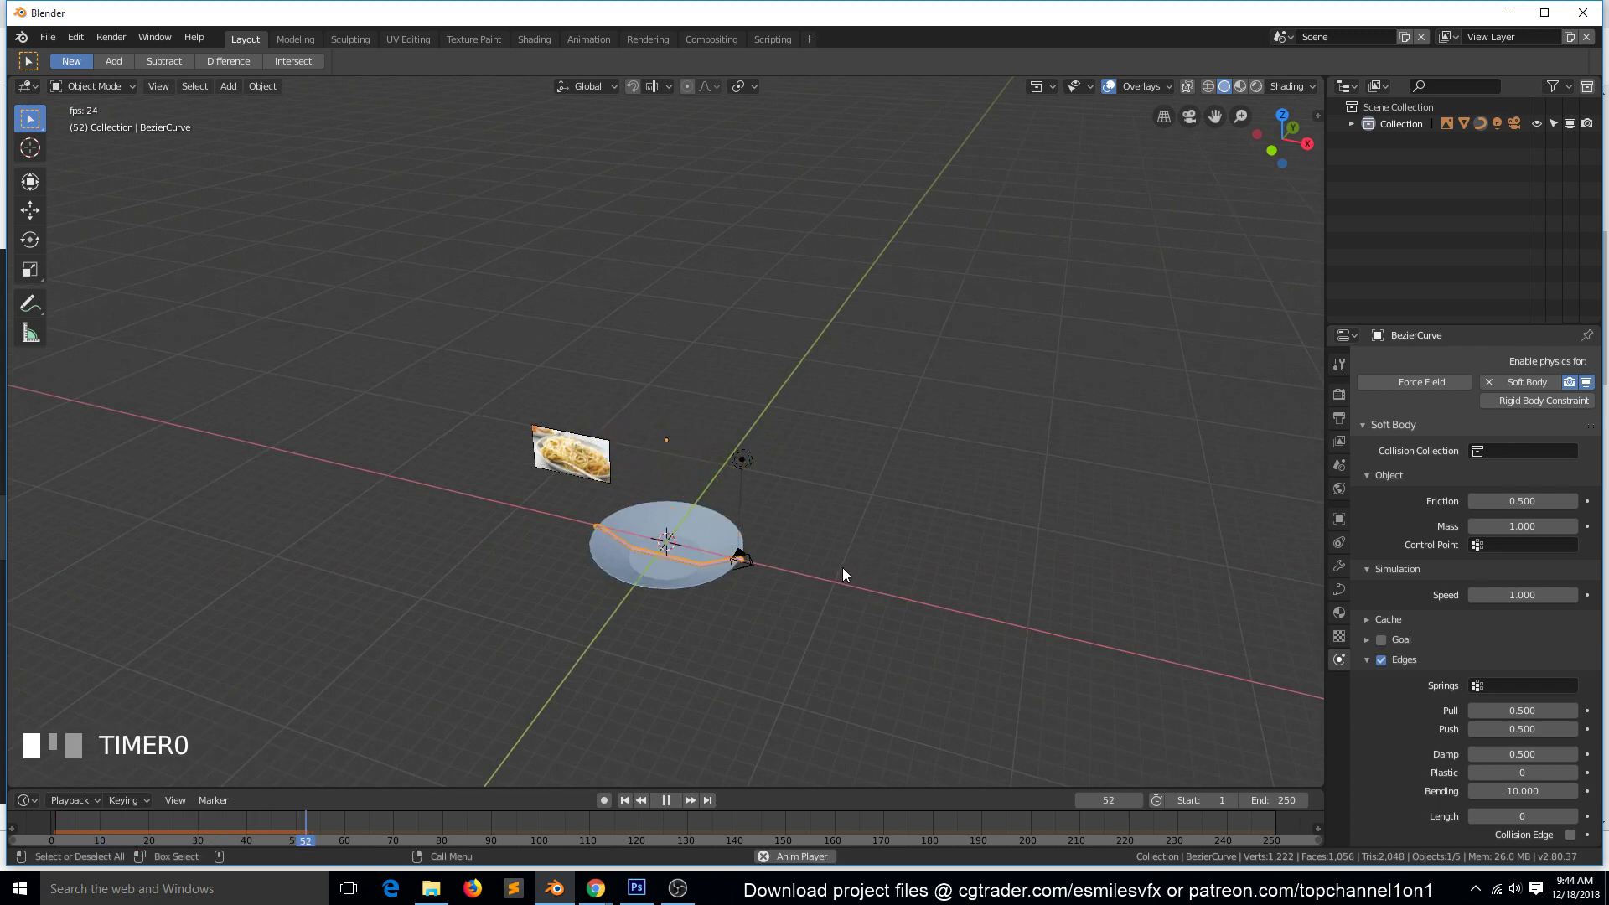
{"action": "key", "text": "Escape"}
Display the curve's modifier stack to check its Softbody modifier.
{"action": "scroll", "coordinate": [843, 567], "scroll_direction": "up", "scroll_amount": 3}
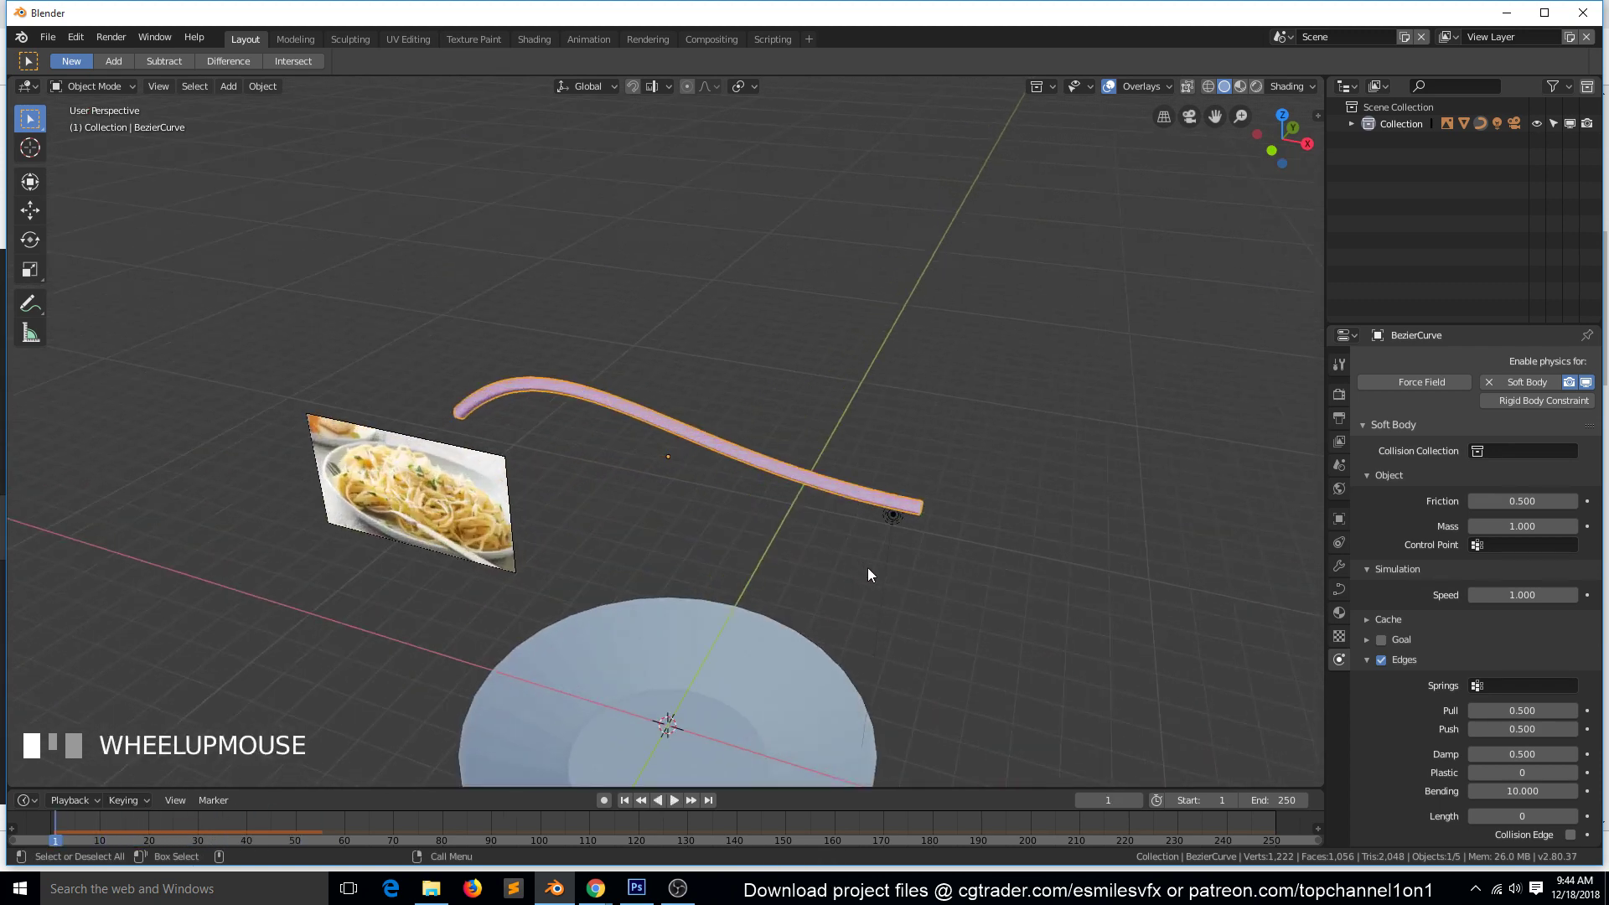
{"action": "scroll", "coordinate": [867, 570], "scroll_direction": "down", "scroll_amount": 3}
{"action": "key", "text": "Escape"}
{"action": "key", "text": "grave"}
{"action": "middle_click_drag", "start_coordinate": [888, 580], "coordinate": [926, 586]}
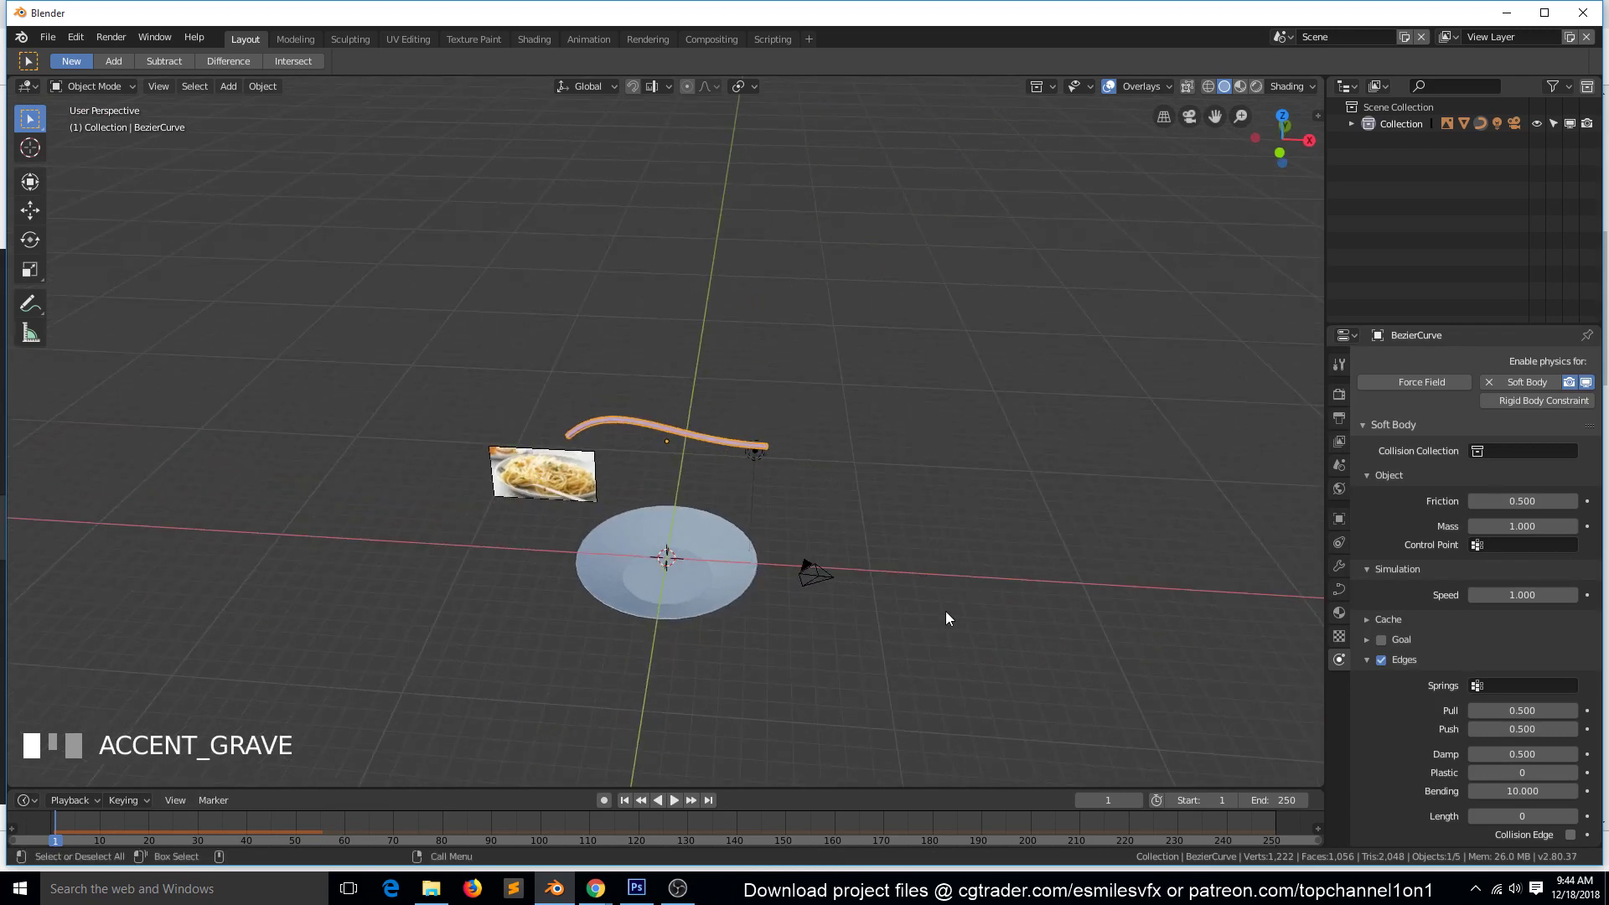
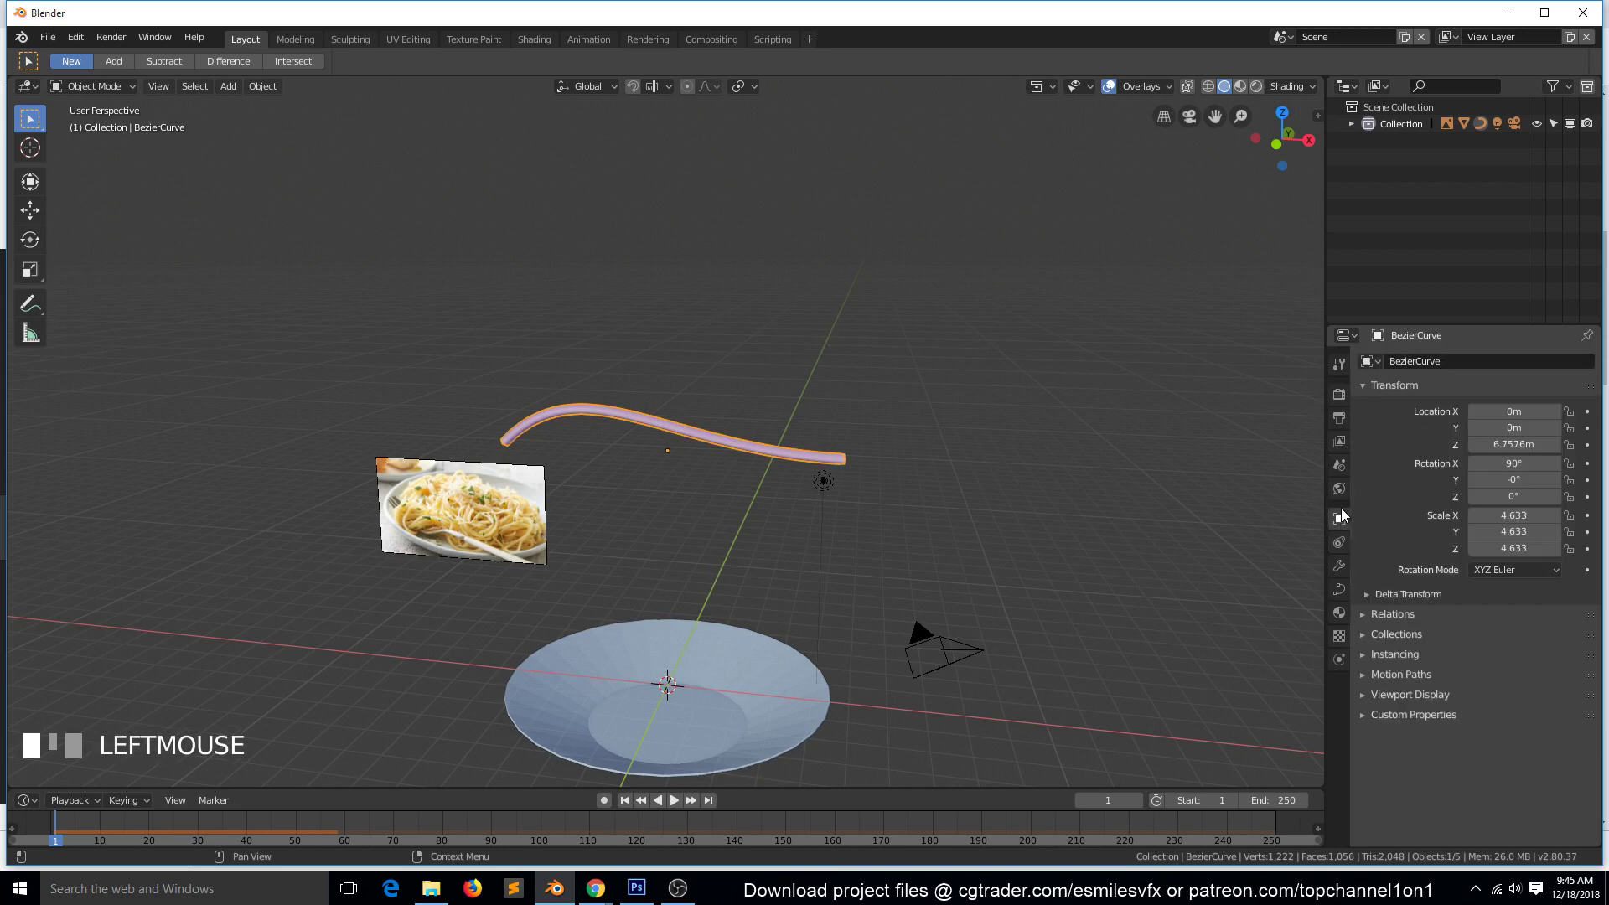
{"action": "left_click", "coordinate": [1337, 564]}
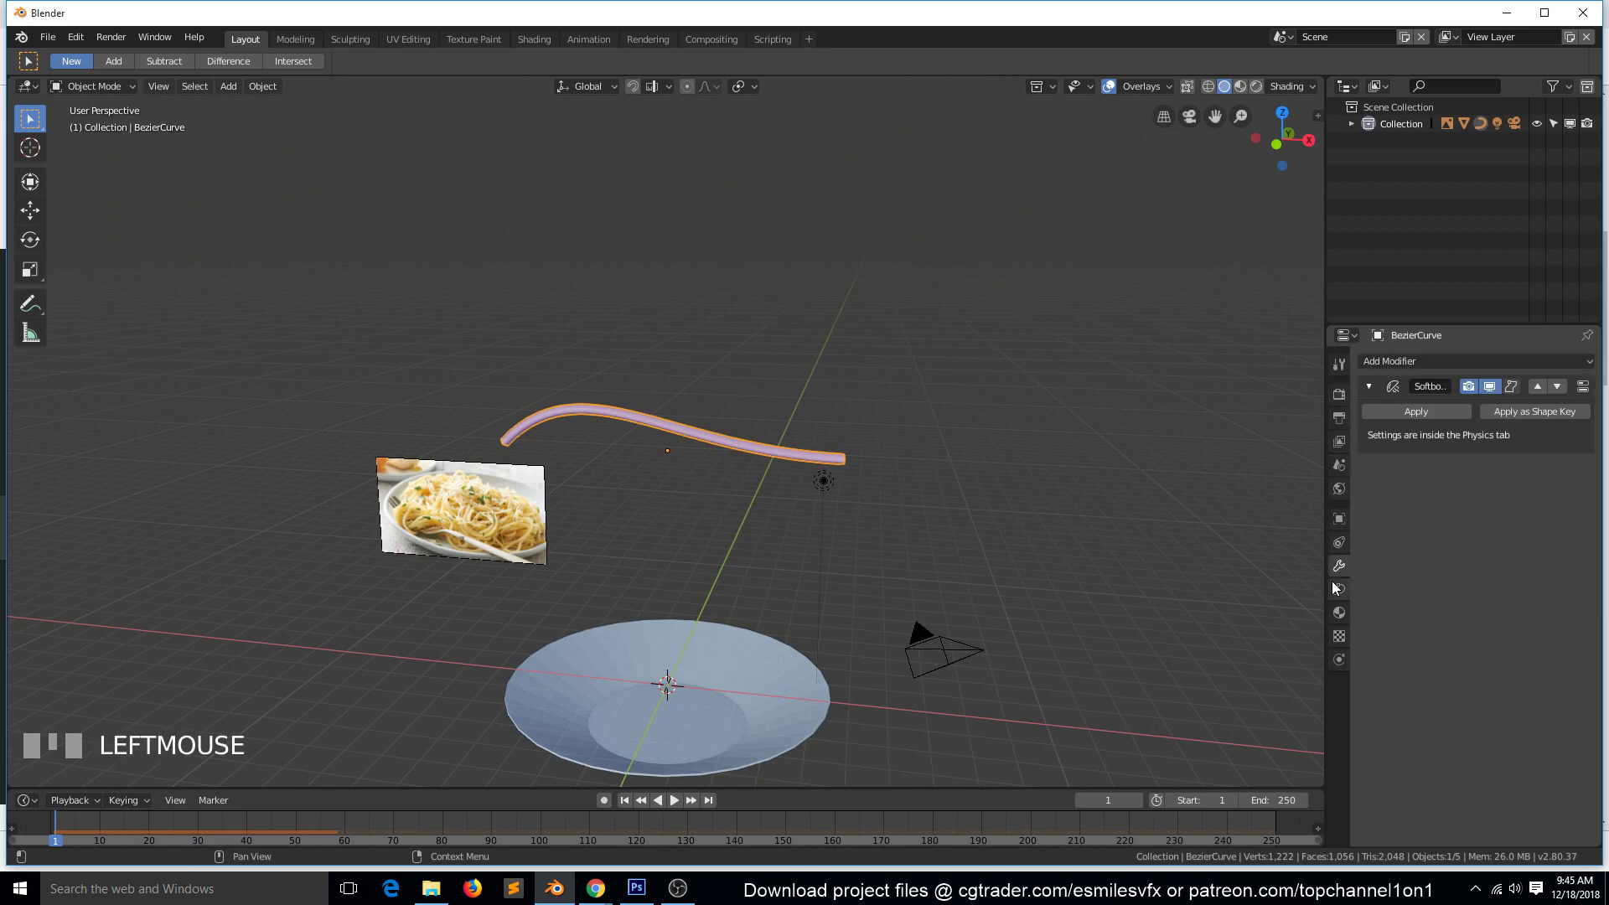
Return to the curve's physics settings and review the soft body Simulation, Cache, Edges and Self Collision sections.
{"action": "left_click", "coordinate": [1335, 588]}
{"action": "left_click", "coordinate": [1337, 612]}
{"action": "left_click", "coordinate": [1339, 660]}
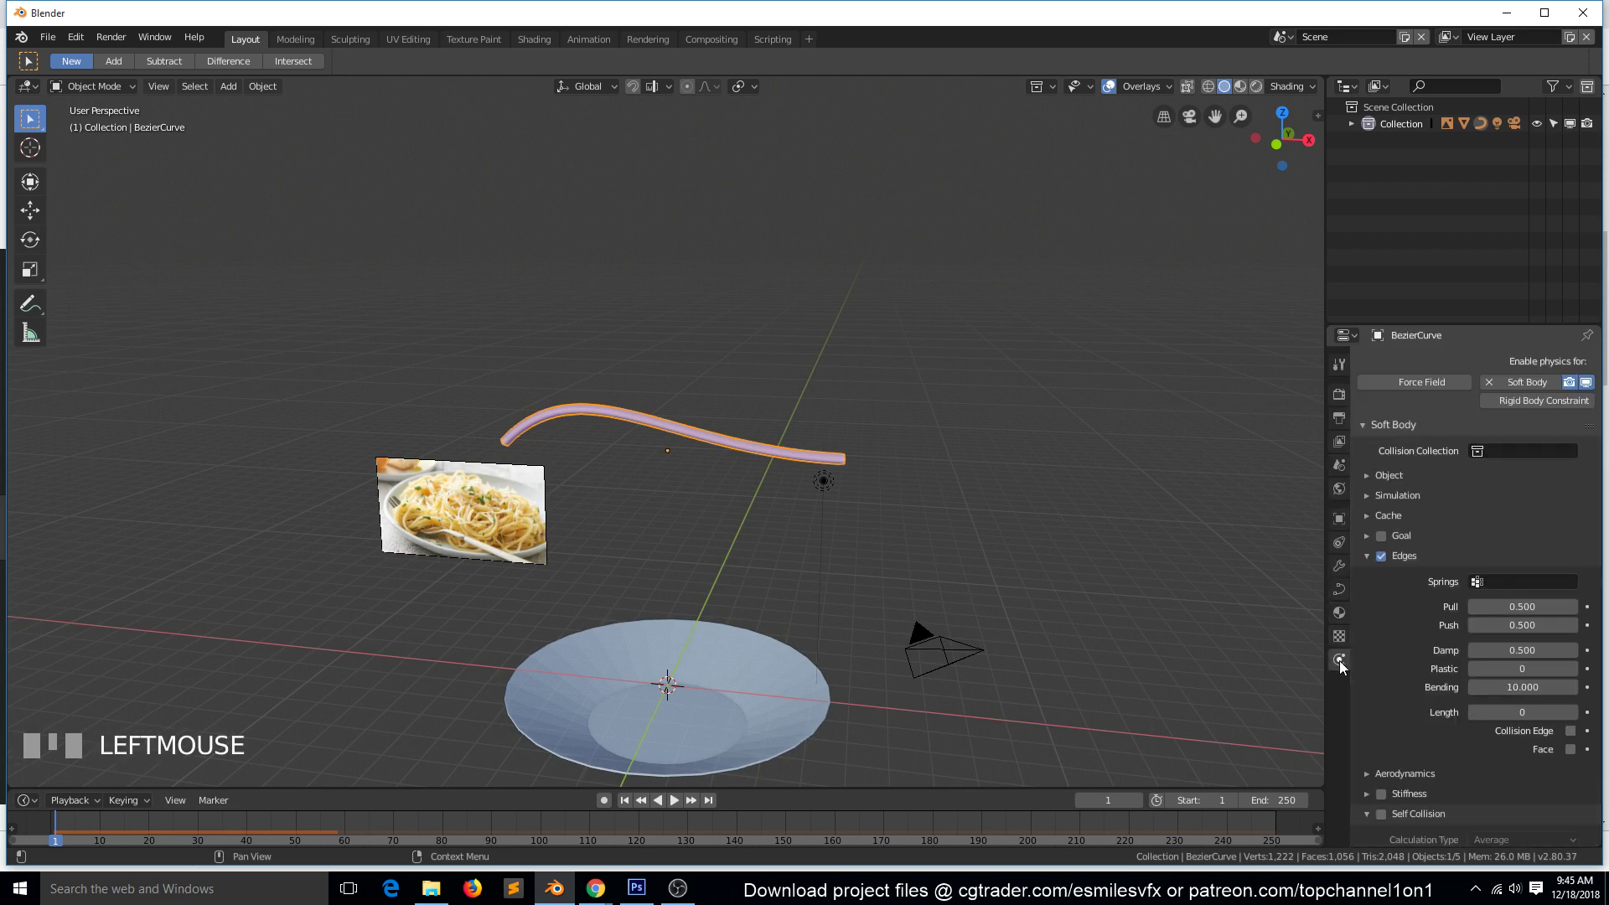
{"action": "scroll", "coordinate": [1426, 613], "scroll_direction": "down", "scroll_amount": 4}
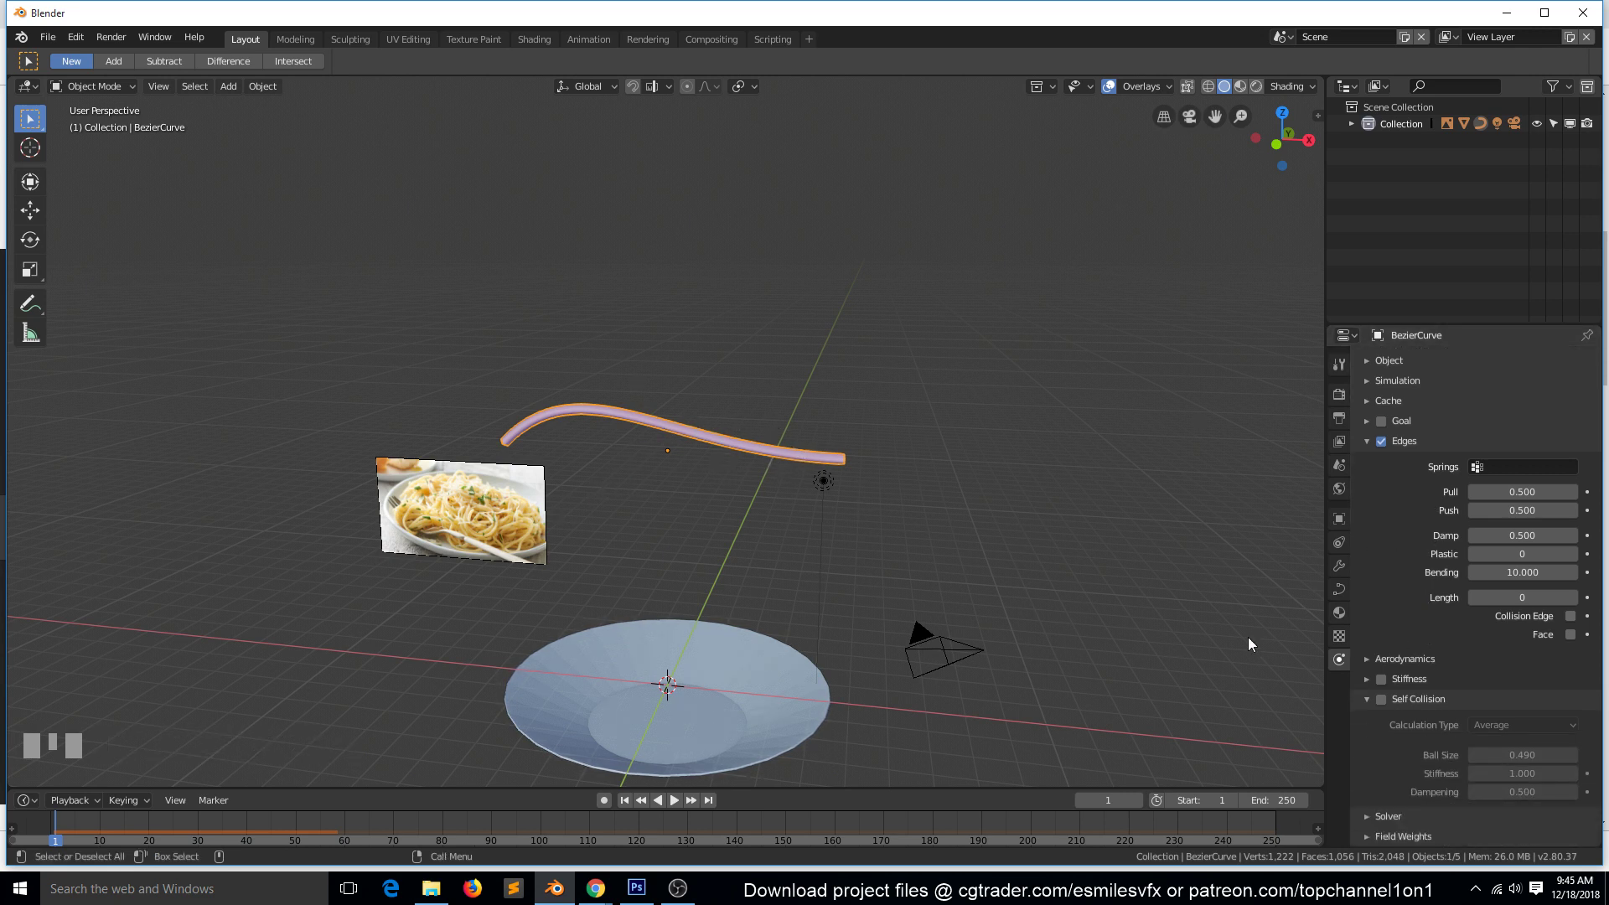
{"action": "scroll", "coordinate": [1424, 396], "scroll_direction": "up", "scroll_amount": 5}
{"action": "left_click", "coordinate": [1425, 486]}
{"action": "left_click", "coordinate": [1419, 478]}
{"action": "left_click", "coordinate": [1420, 482]}
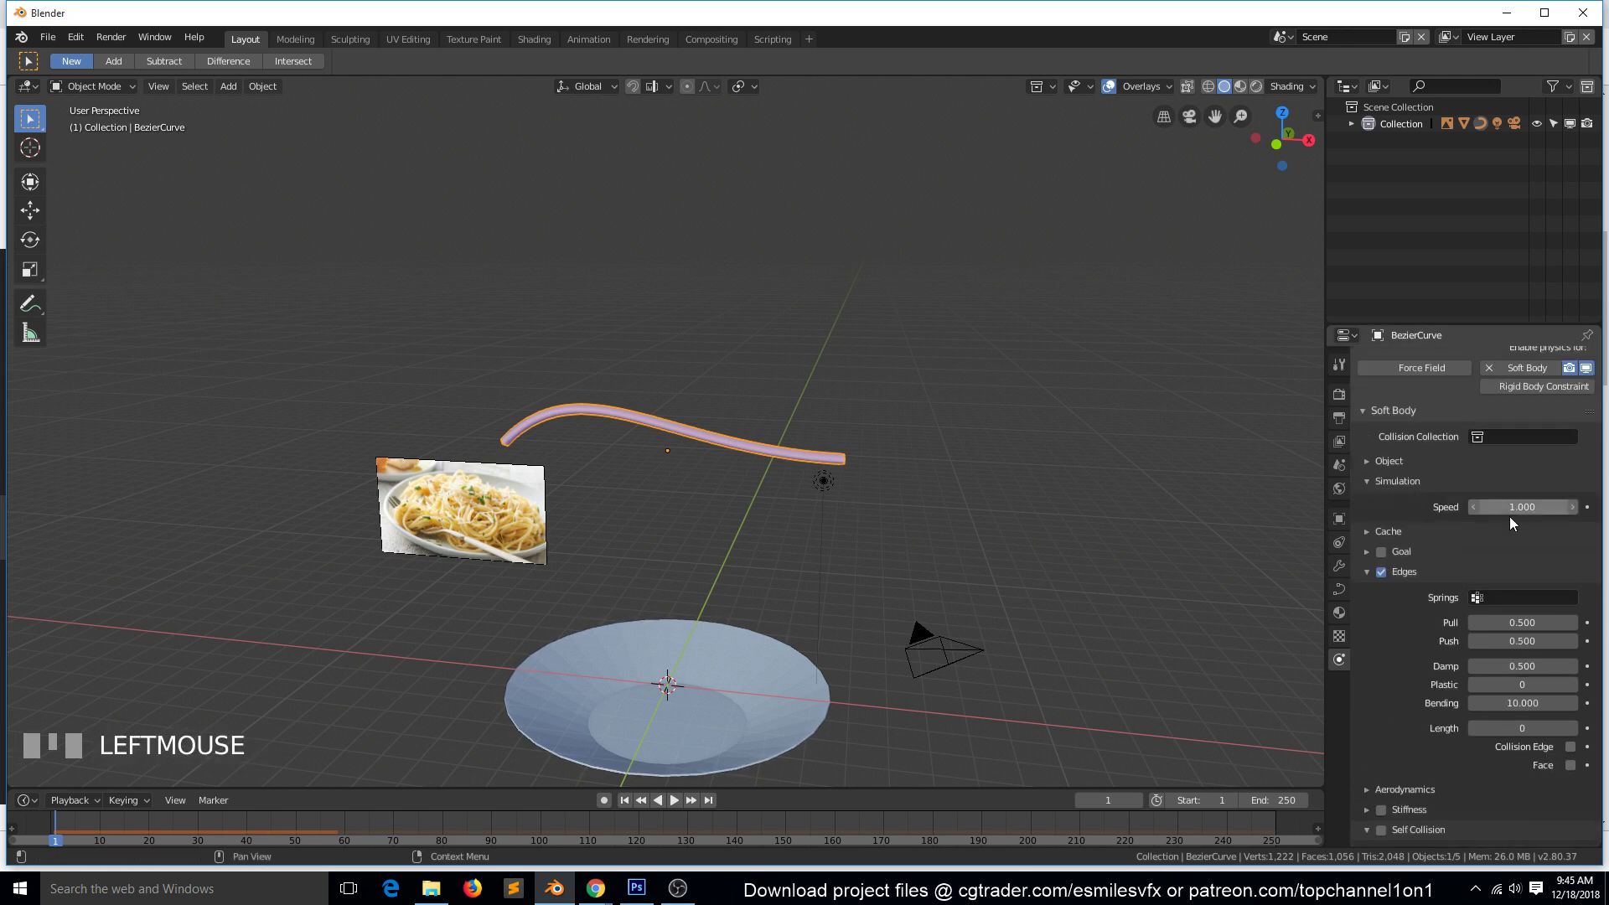
{"action": "left_click", "coordinate": [1416, 467]}
{"action": "left_click", "coordinate": [1414, 465]}
{"action": "left_click", "coordinate": [1399, 528]}
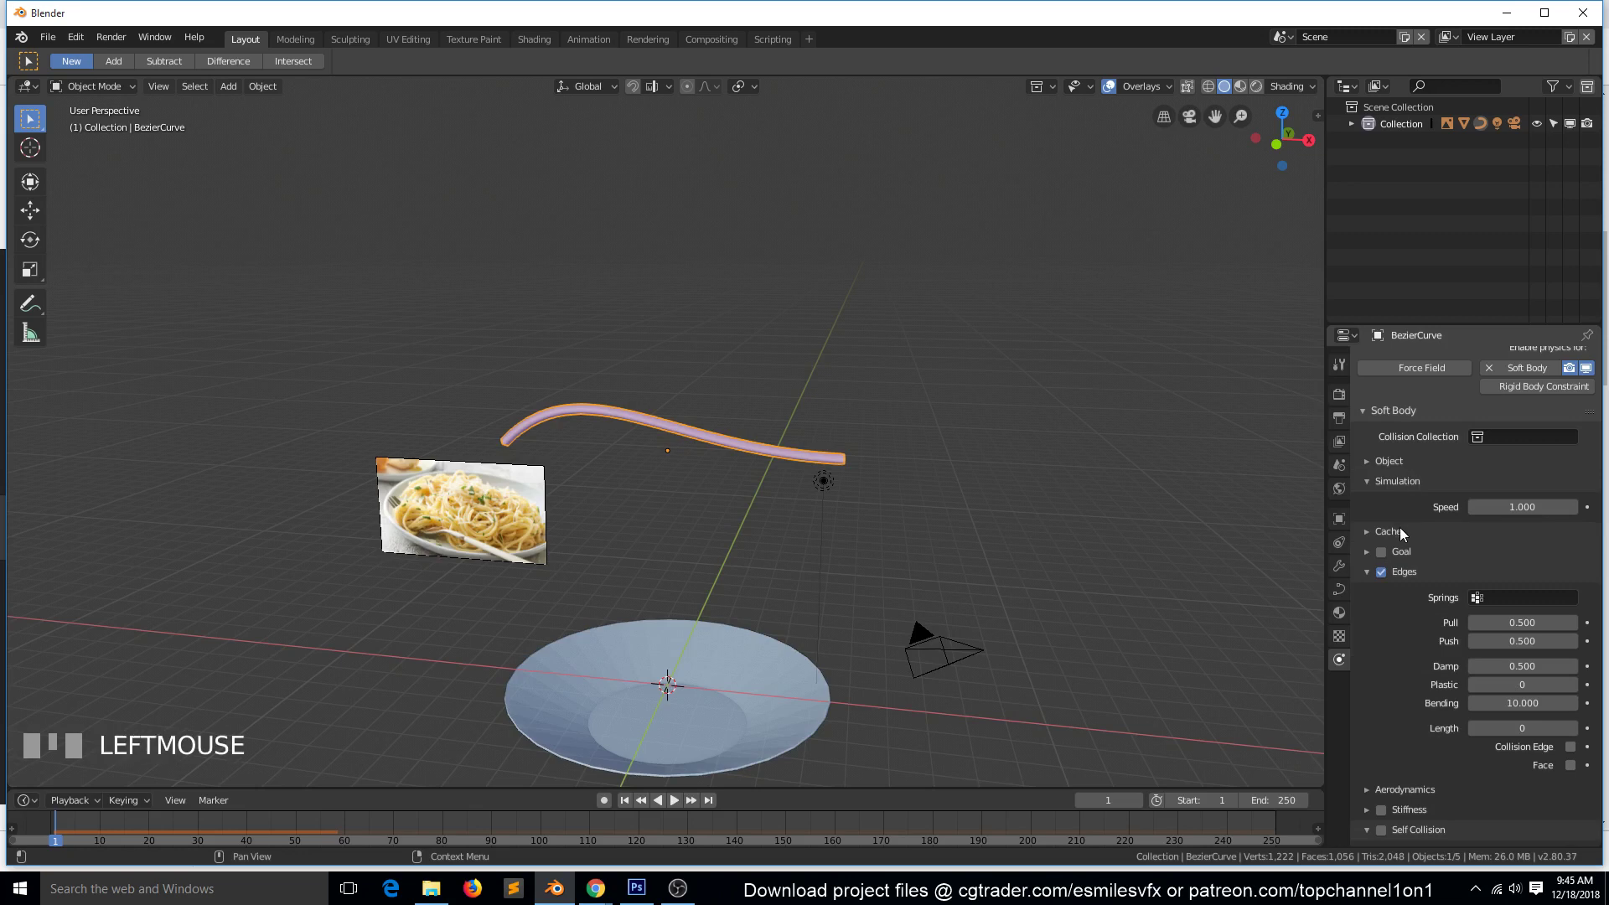
{"action": "left_click", "coordinate": [1399, 528]}
{"action": "left_click", "coordinate": [1411, 530]}
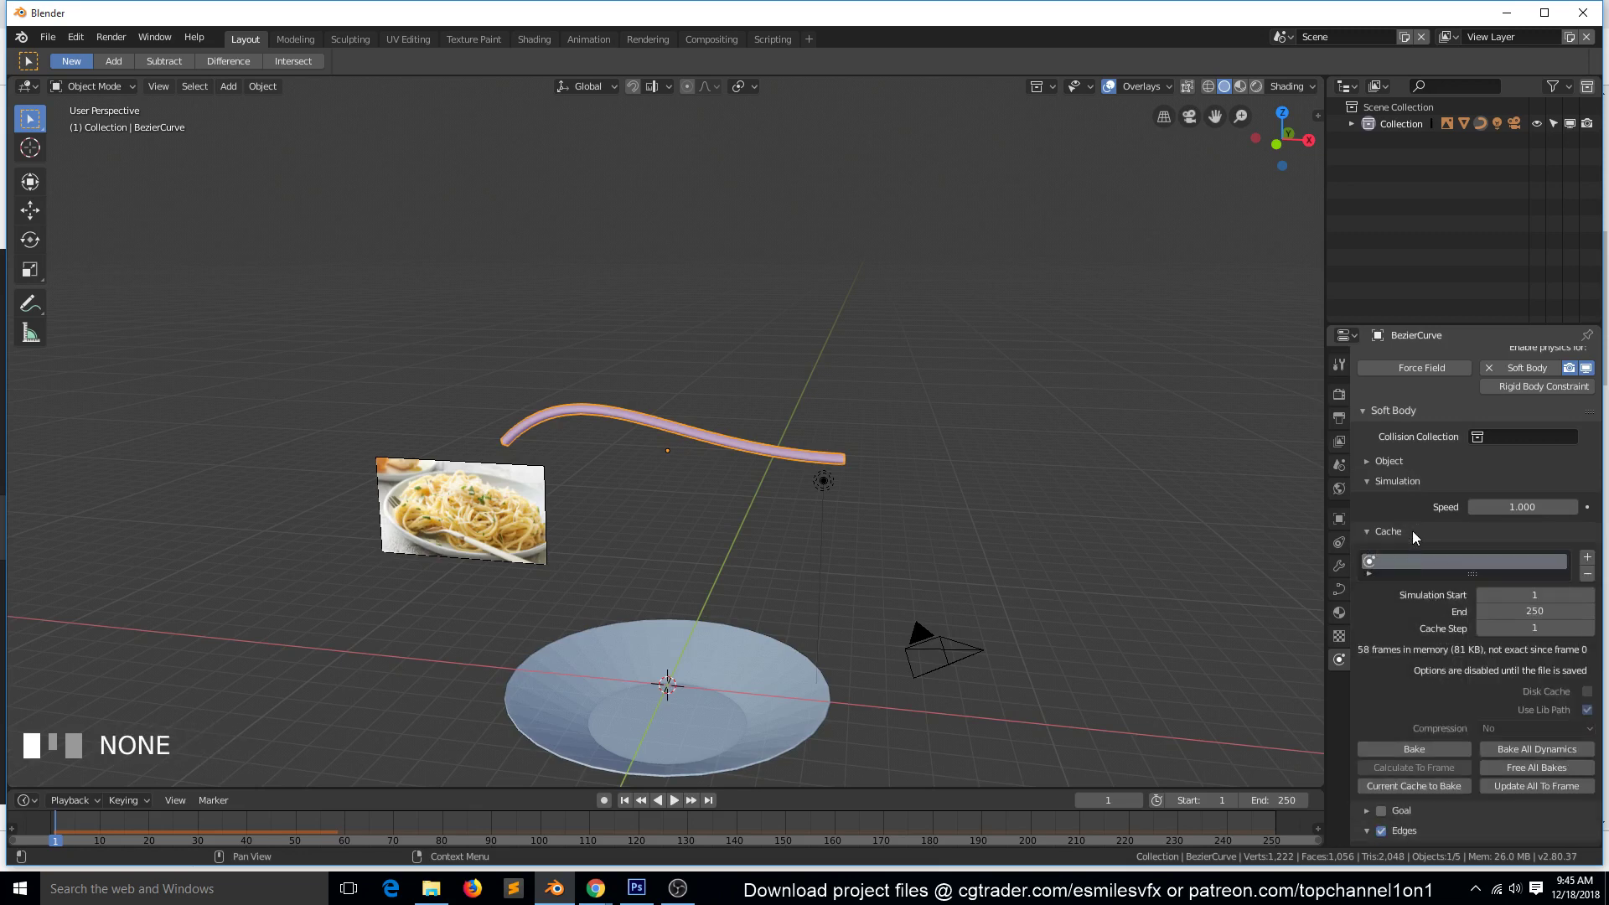
{"action": "left_click", "coordinate": [1411, 530]}
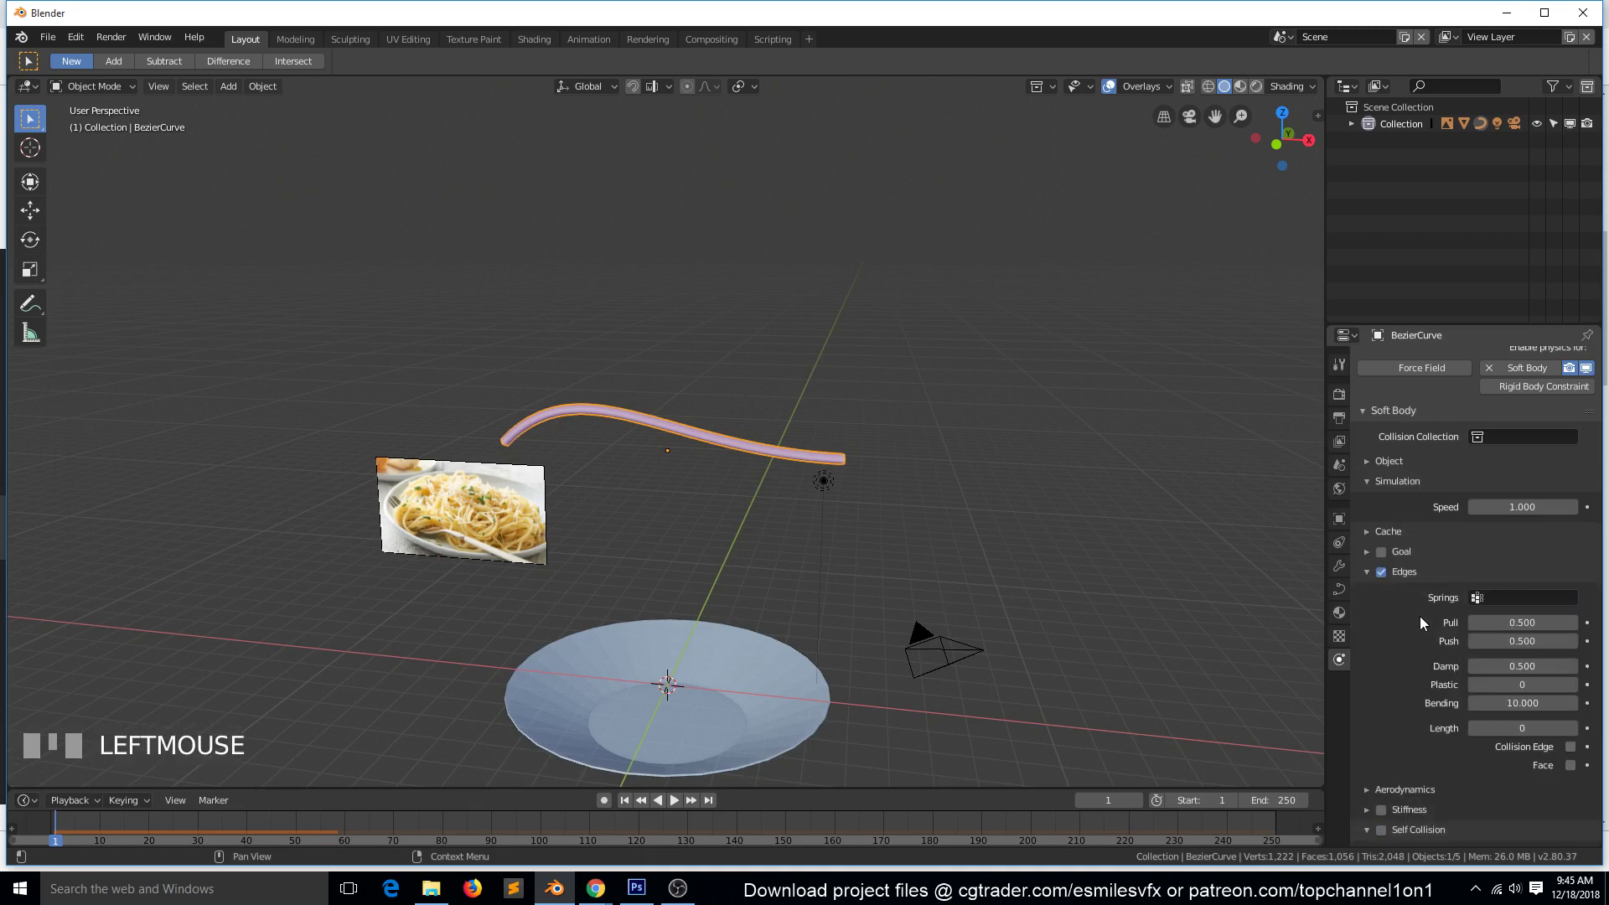
{"action": "scroll", "coordinate": [1419, 661], "scroll_direction": "down", "scroll_amount": 4}
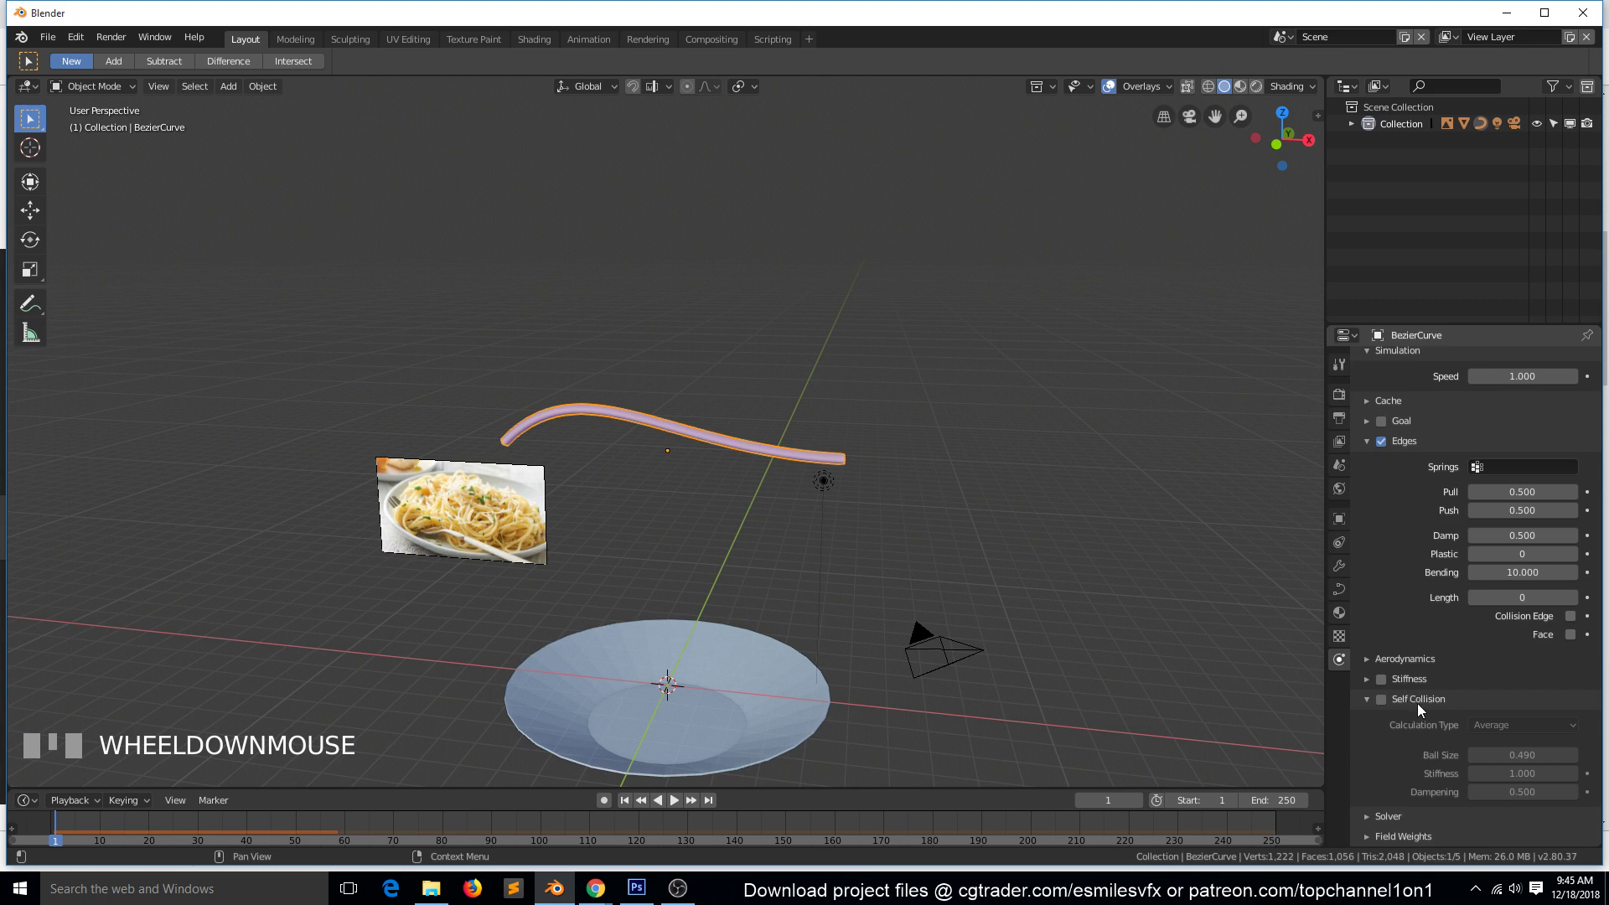
{"action": "left_click", "coordinate": [1366, 702]}
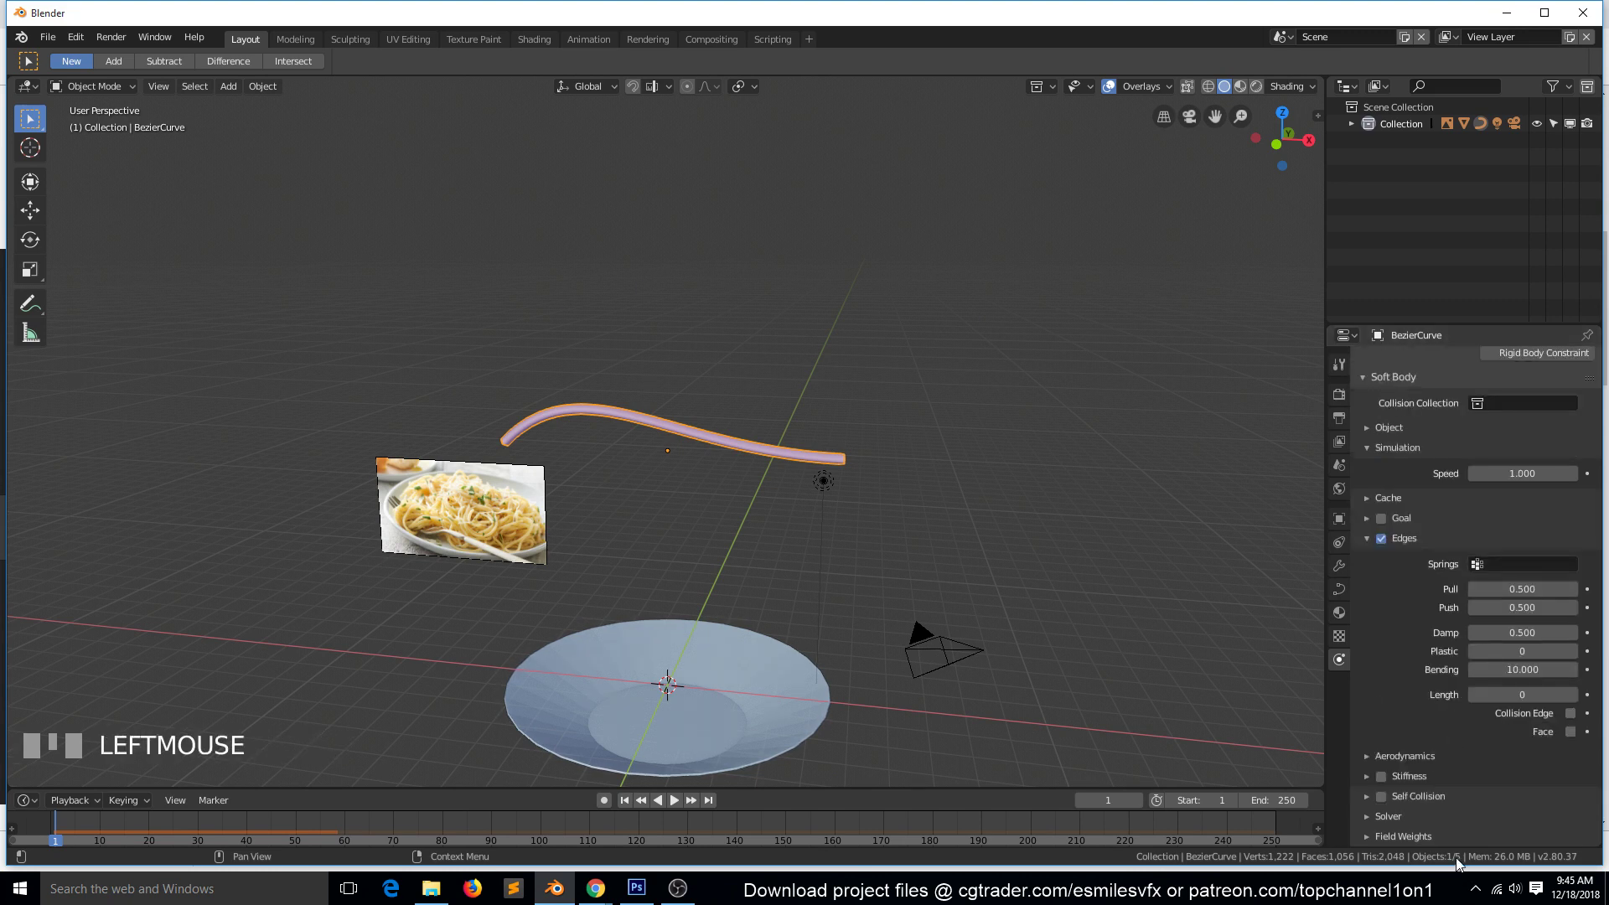
Set the soft body Solver Error Limit to 0.3 and replay the simulation to check how the curve lands.
{"action": "left_click", "coordinate": [1436, 818]}
{"action": "scroll", "coordinate": [1461, 732], "scroll_direction": "down", "scroll_amount": 5}
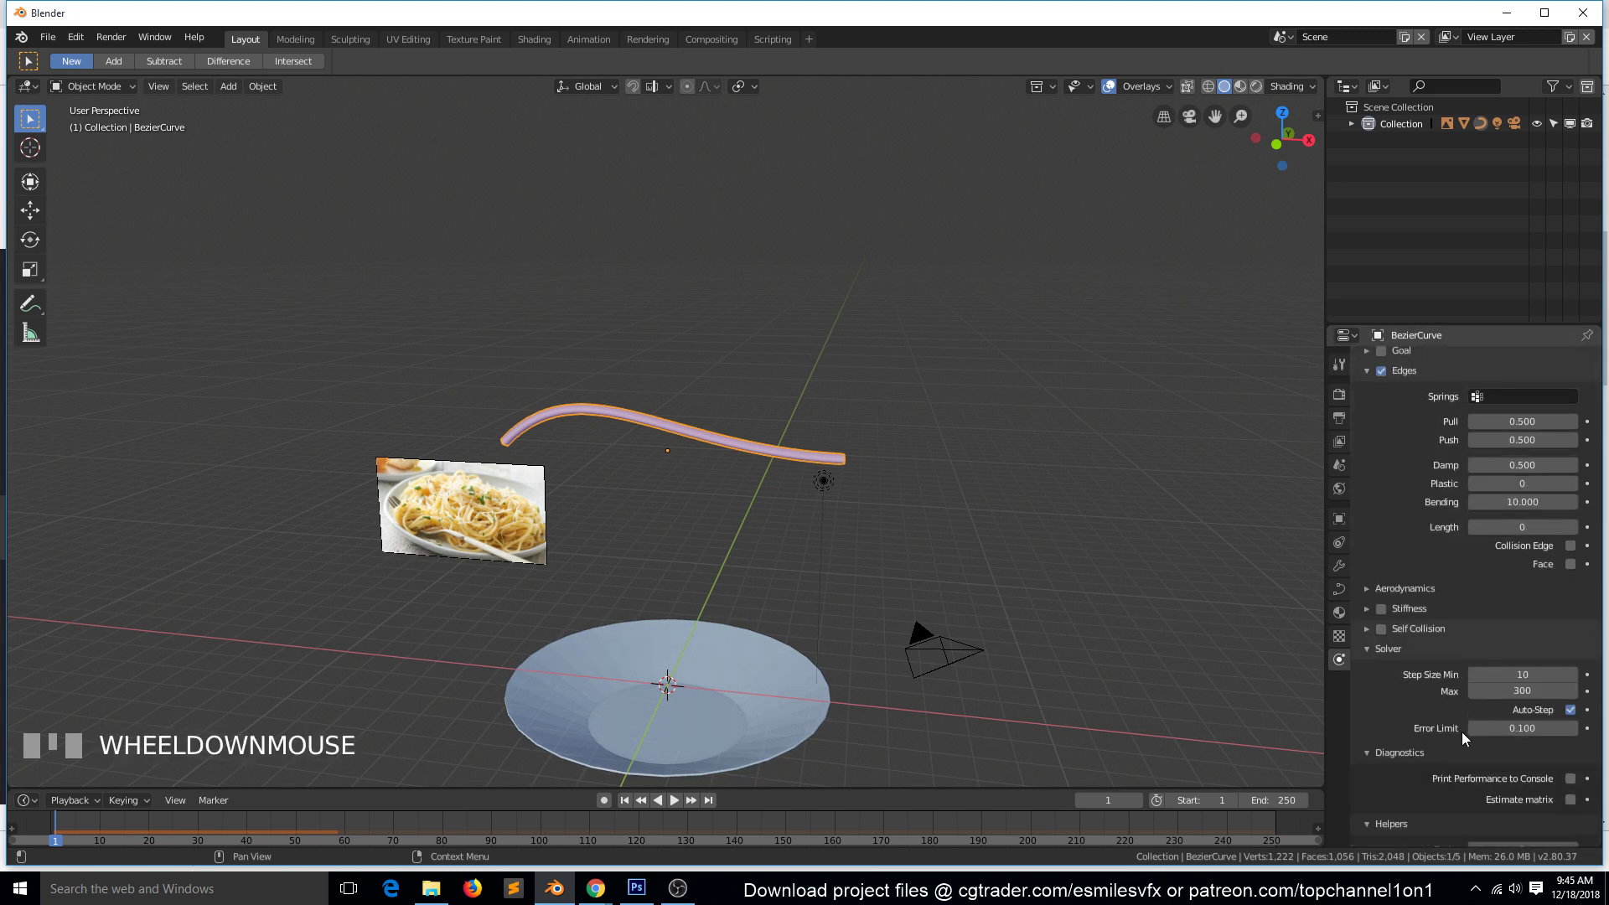
{"action": "scroll", "coordinate": [1461, 732], "scroll_direction": "down", "scroll_amount": 2}
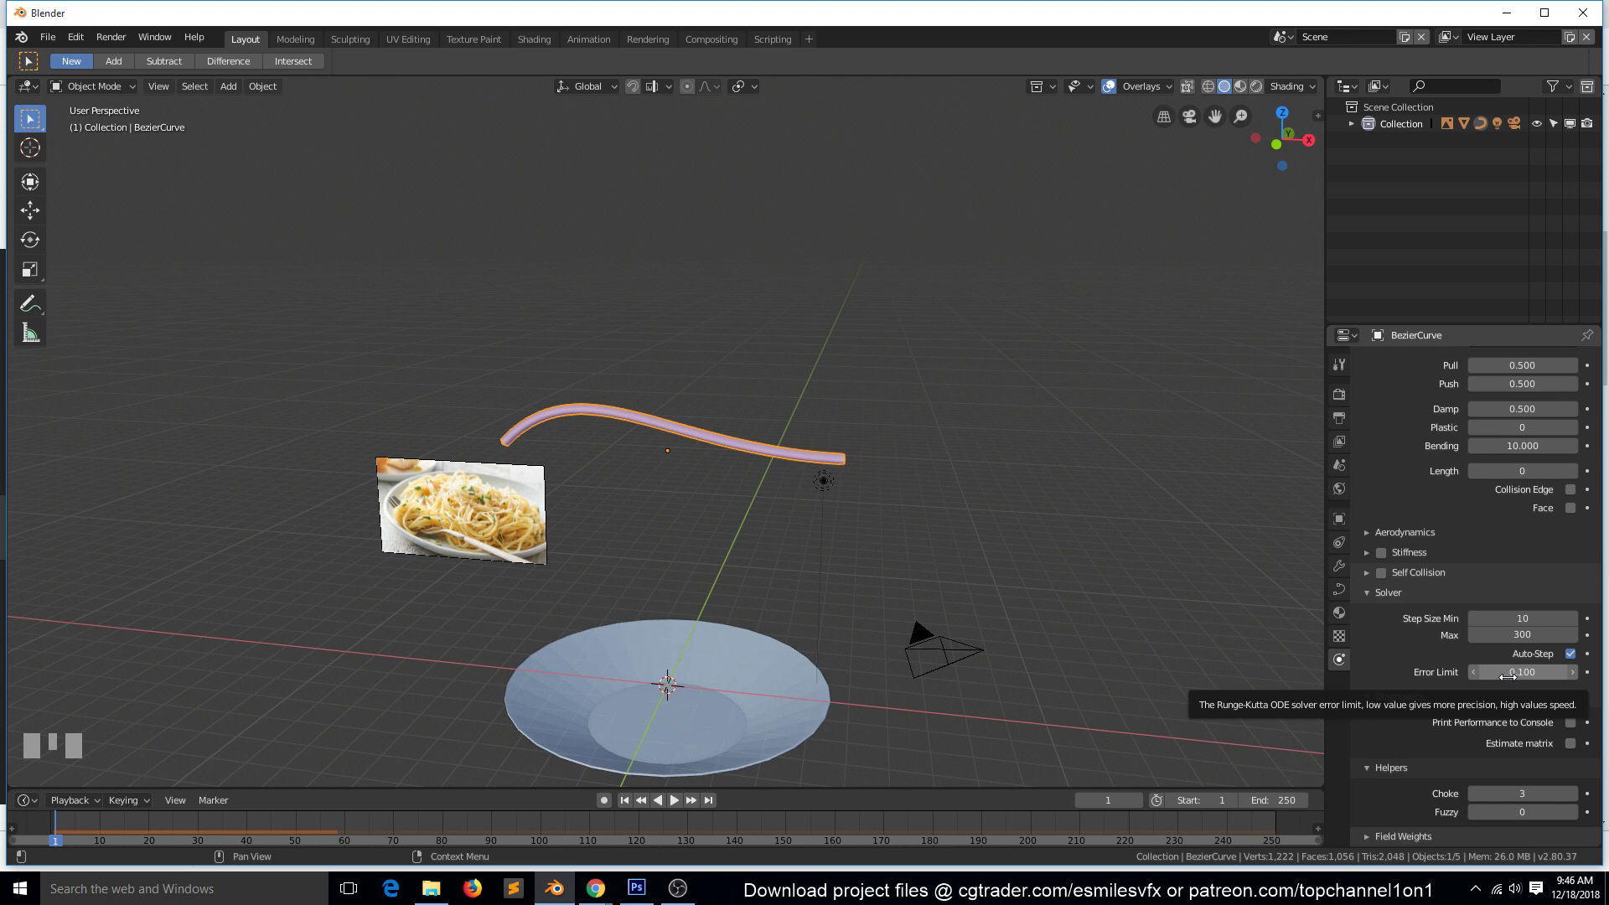
{"action": "left_click", "coordinate": [1573, 674]}
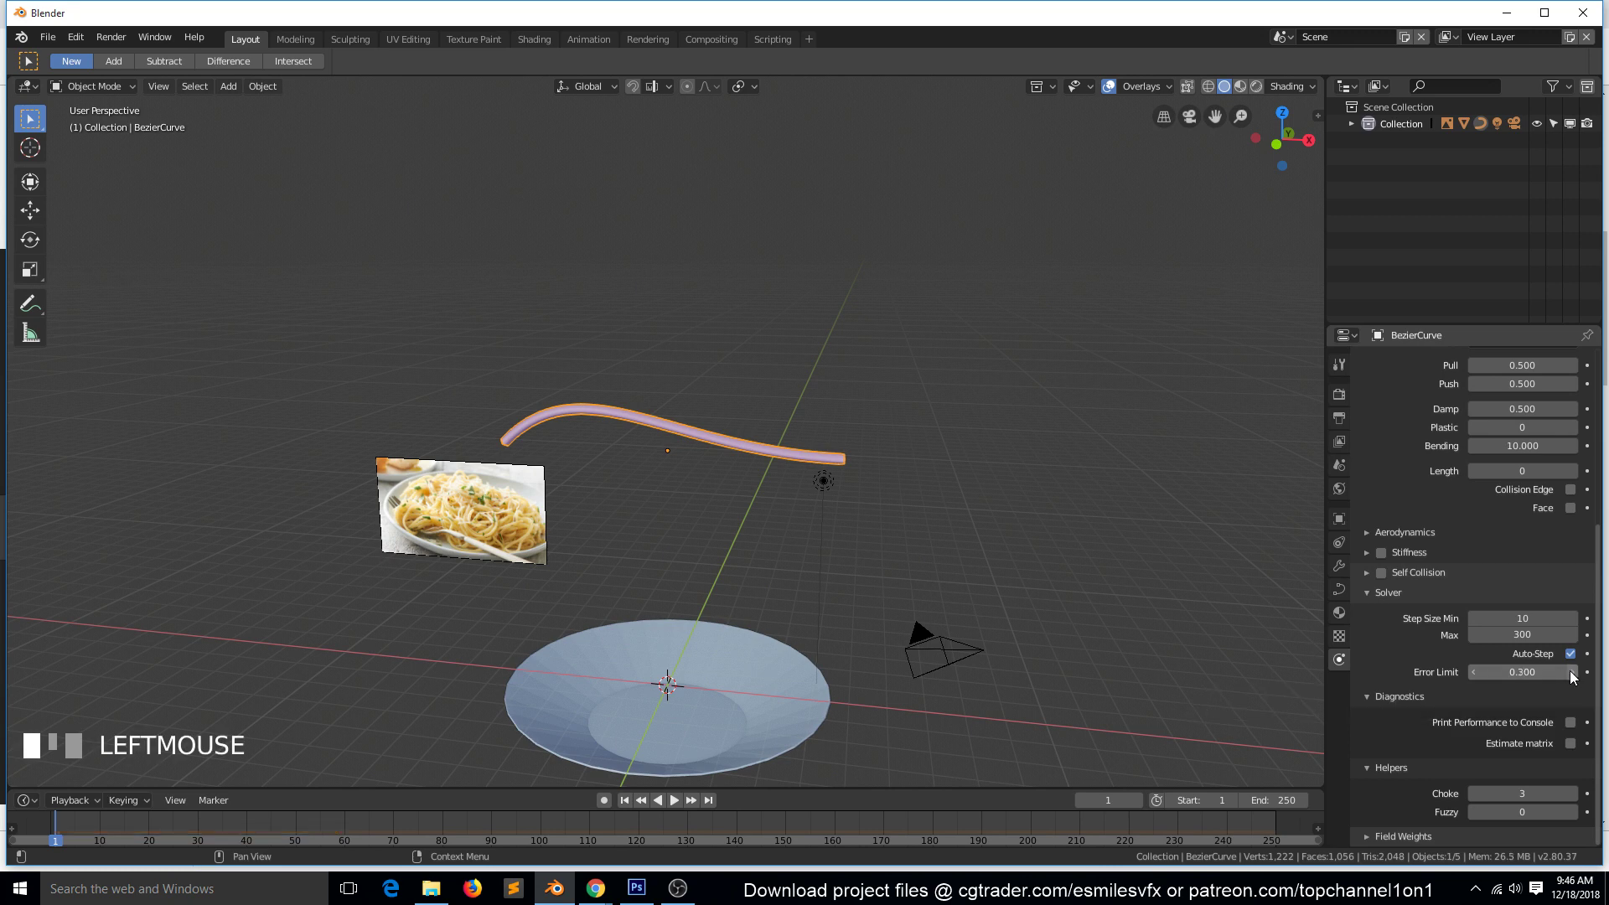
{"action": "key", "text": "space"}
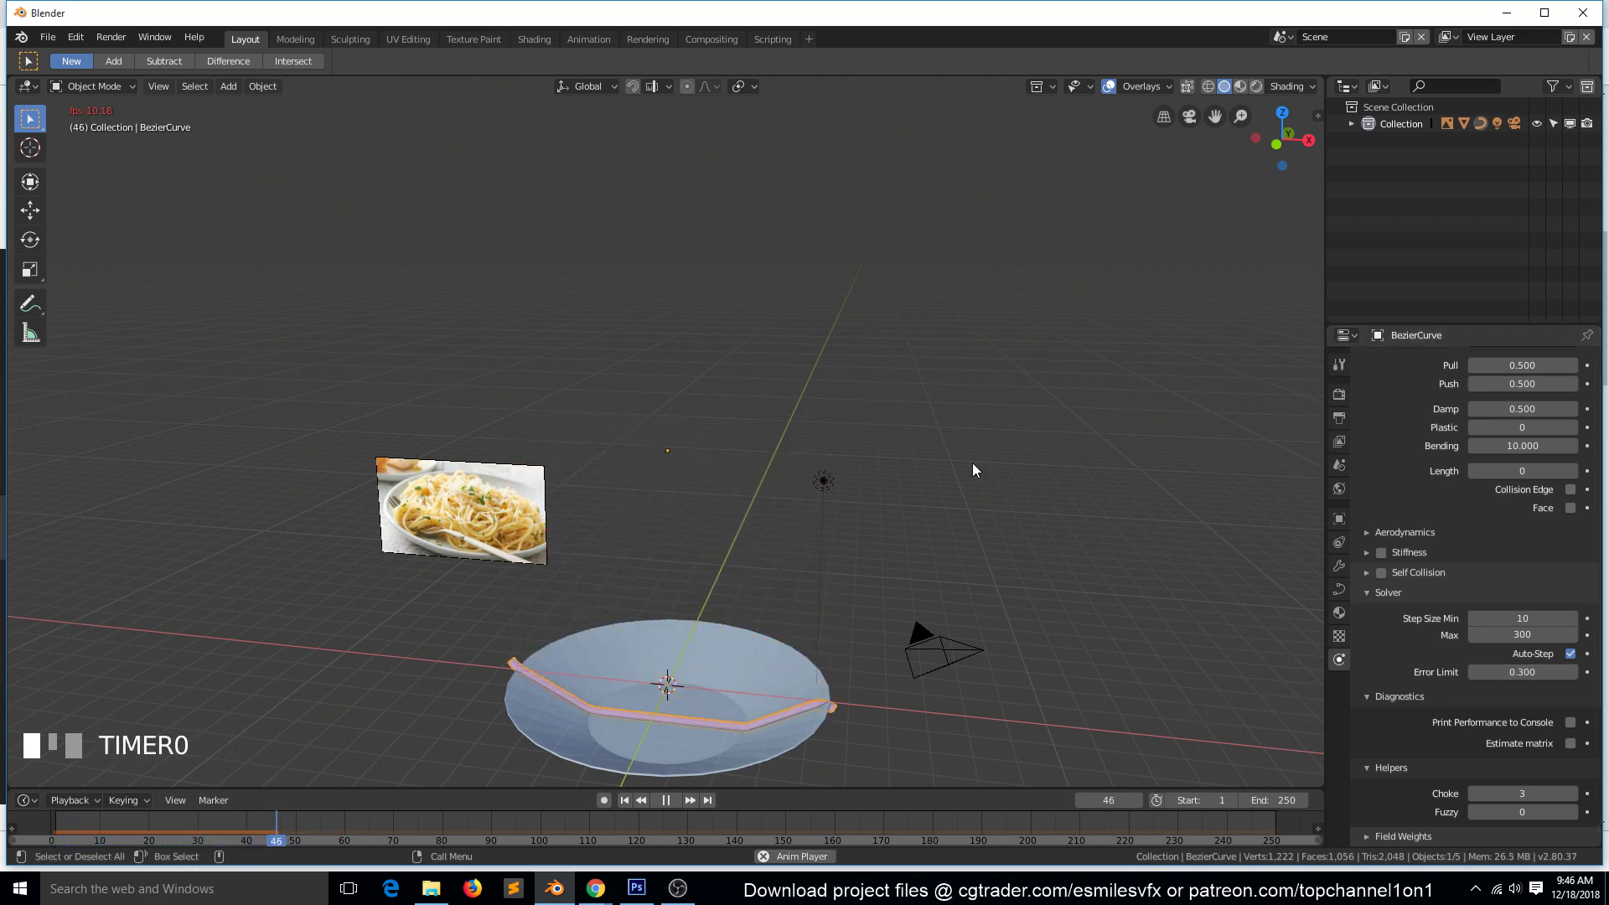
{"action": "key", "text": "Escape"}
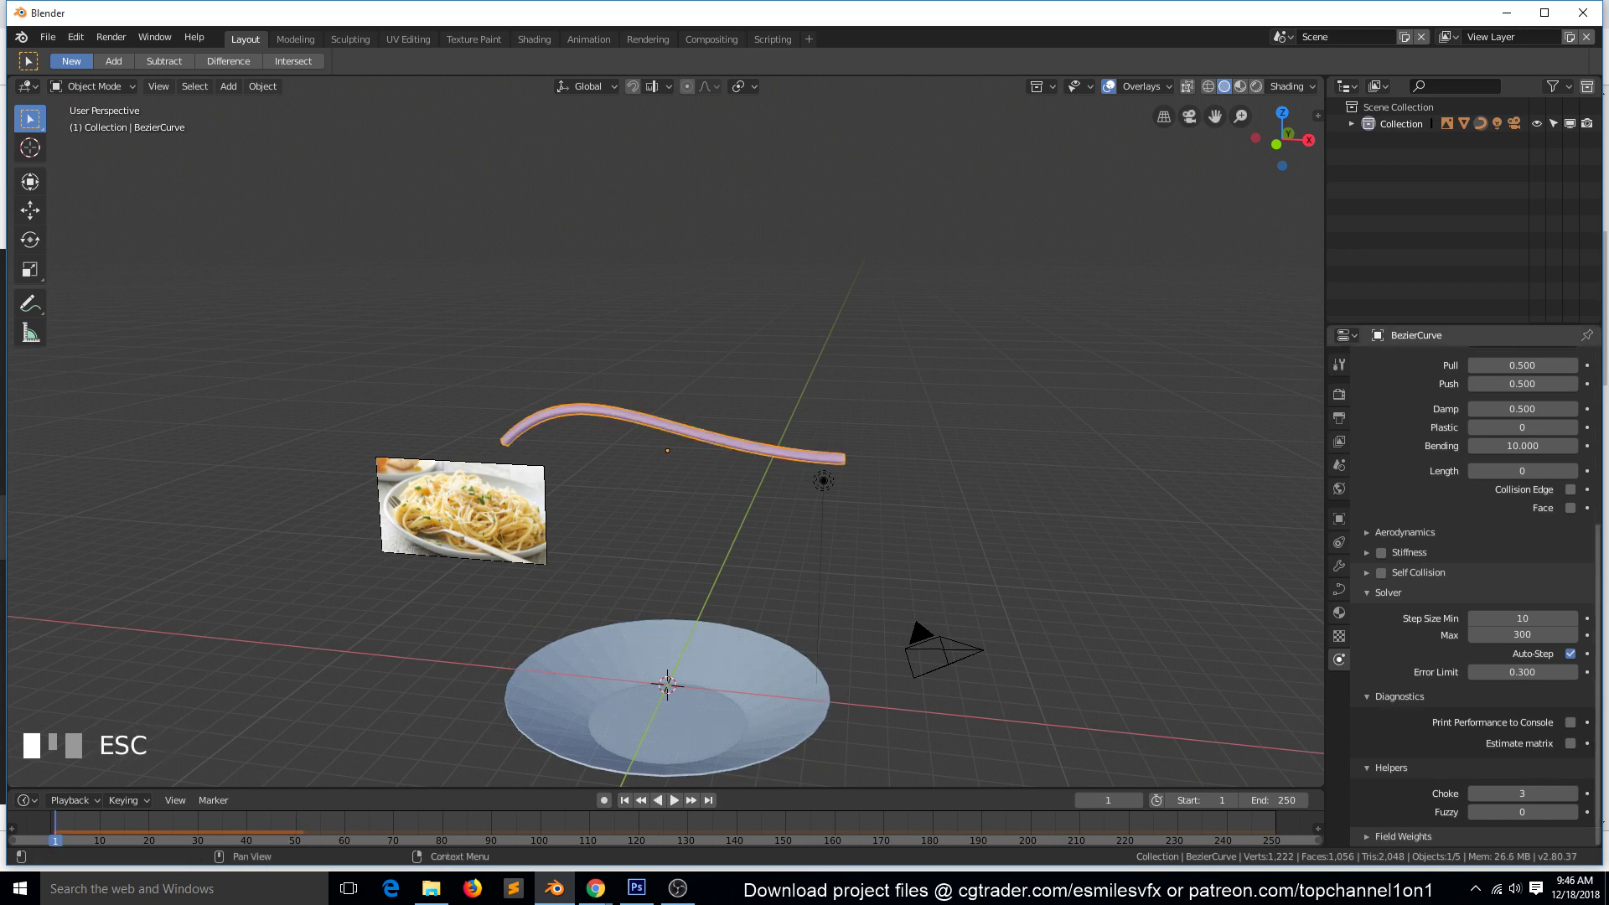
Raise the soft body Solver Error Limit to 0.5 and replay the curve's fall onto the plate.
{"action": "left_click", "coordinate": [1573, 672]}
{"action": "left_click", "coordinate": [1573, 672]}
{"action": "key", "text": "space"}
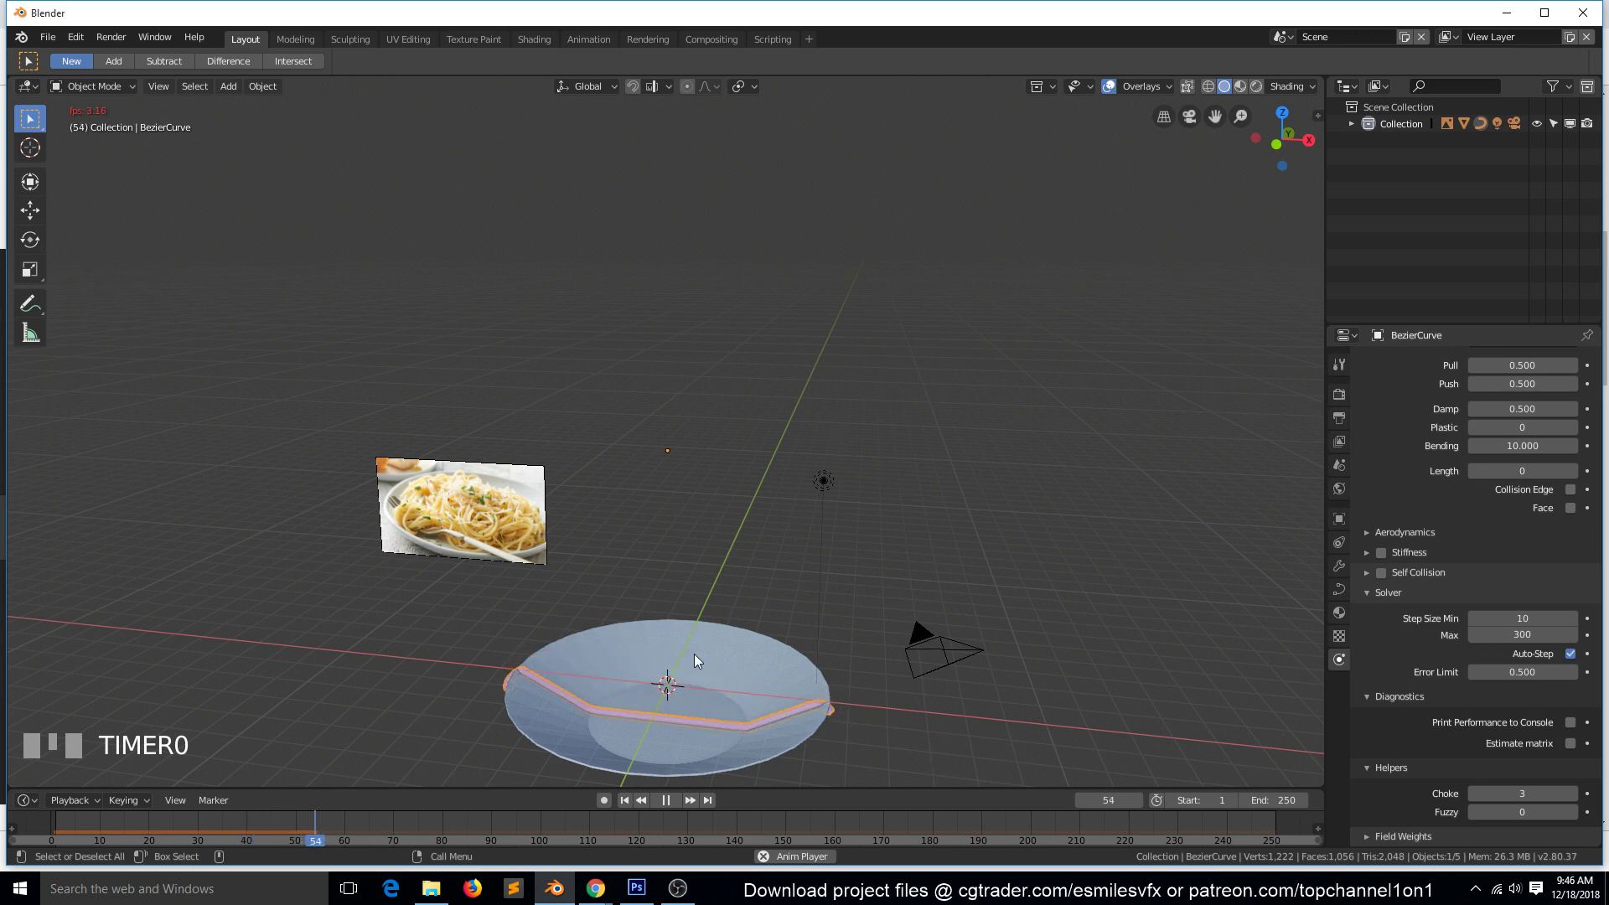
{"action": "key", "text": "Escape"}
{"action": "key", "text": "grave"}
{"action": "middle_click_drag", "start_coordinate": [807, 540], "coordinate": [822, 575]}
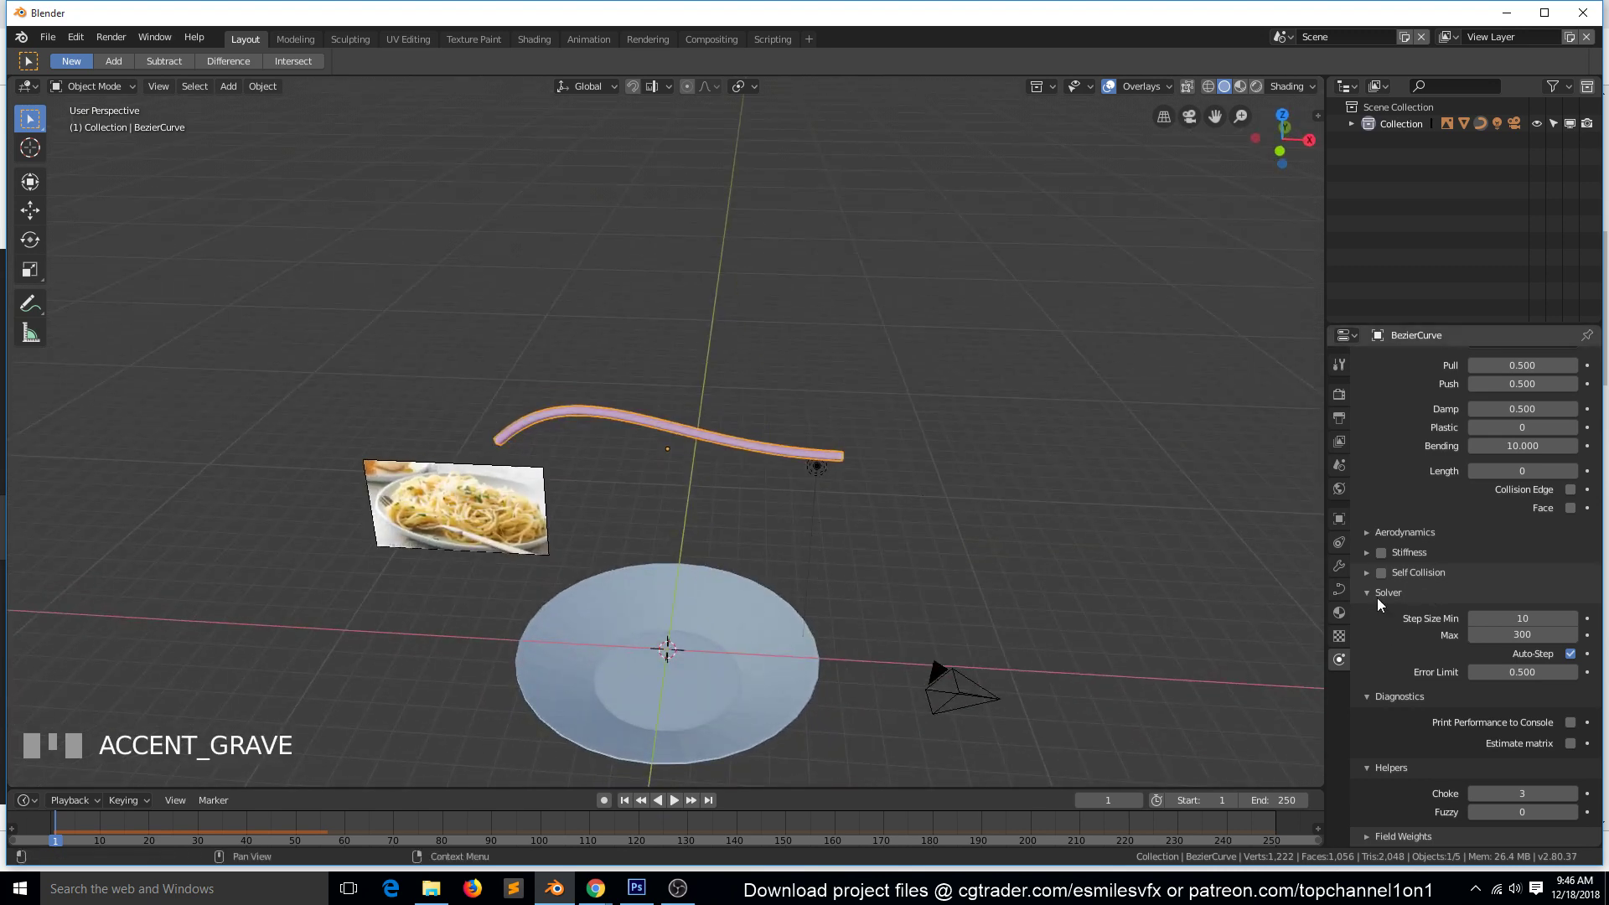
Enable Self Collision for the soft body and rotate the curve nearly upright above the plate in front view.
{"action": "scroll", "coordinate": [1379, 593], "scroll_direction": "up", "scroll_amount": 5}
{"action": "left_click", "coordinate": [1381, 796]}
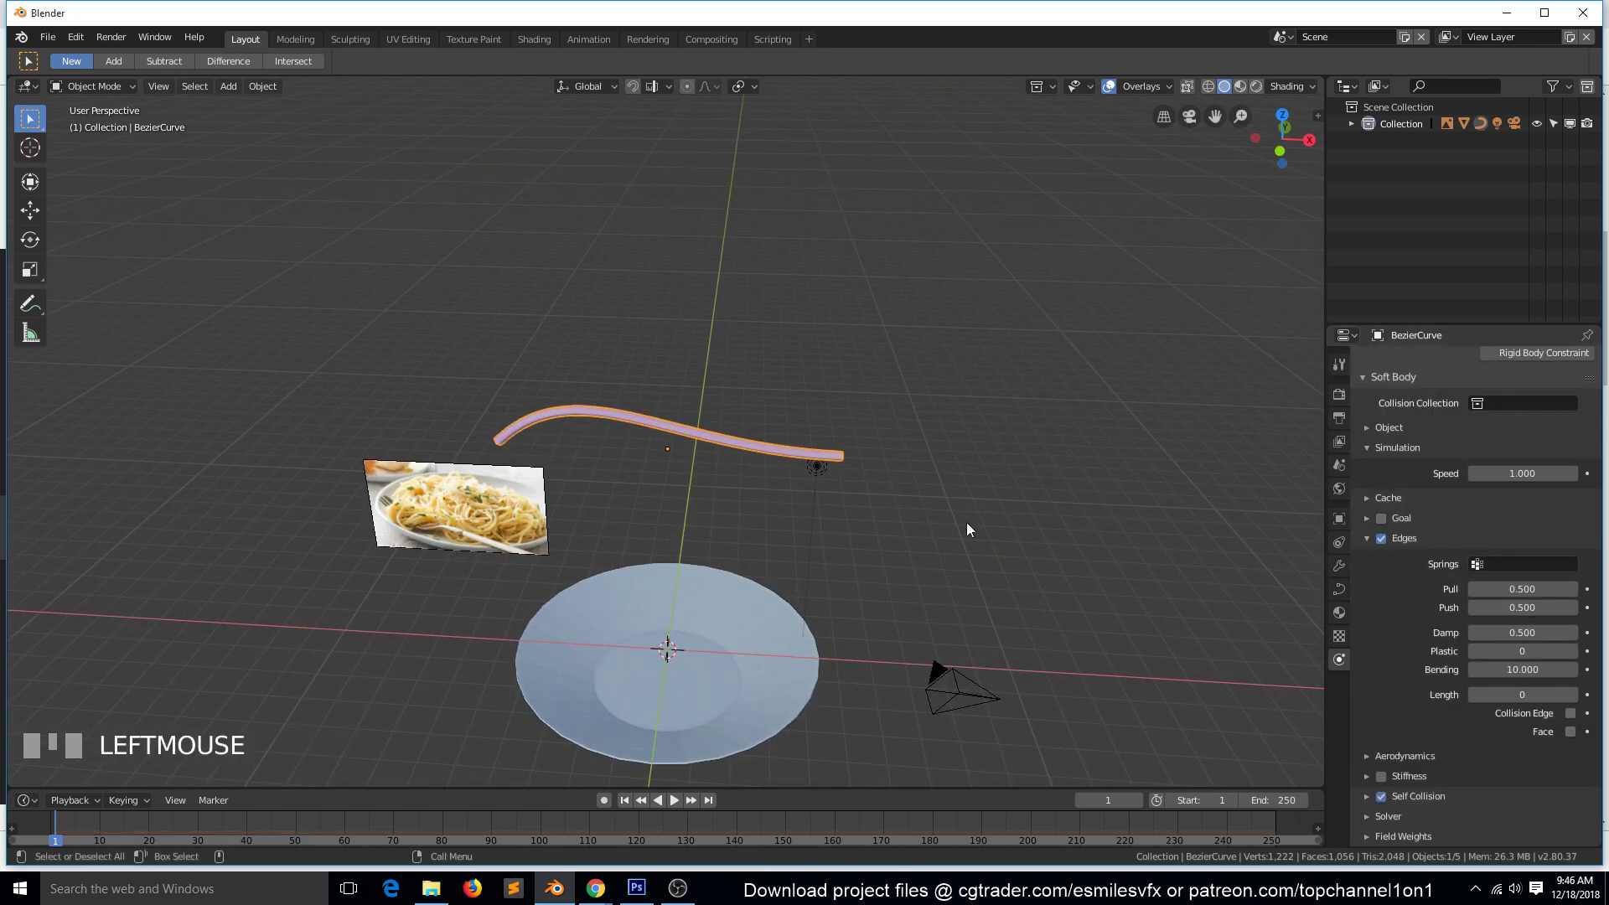
{"action": "key", "text": "KP_1"}
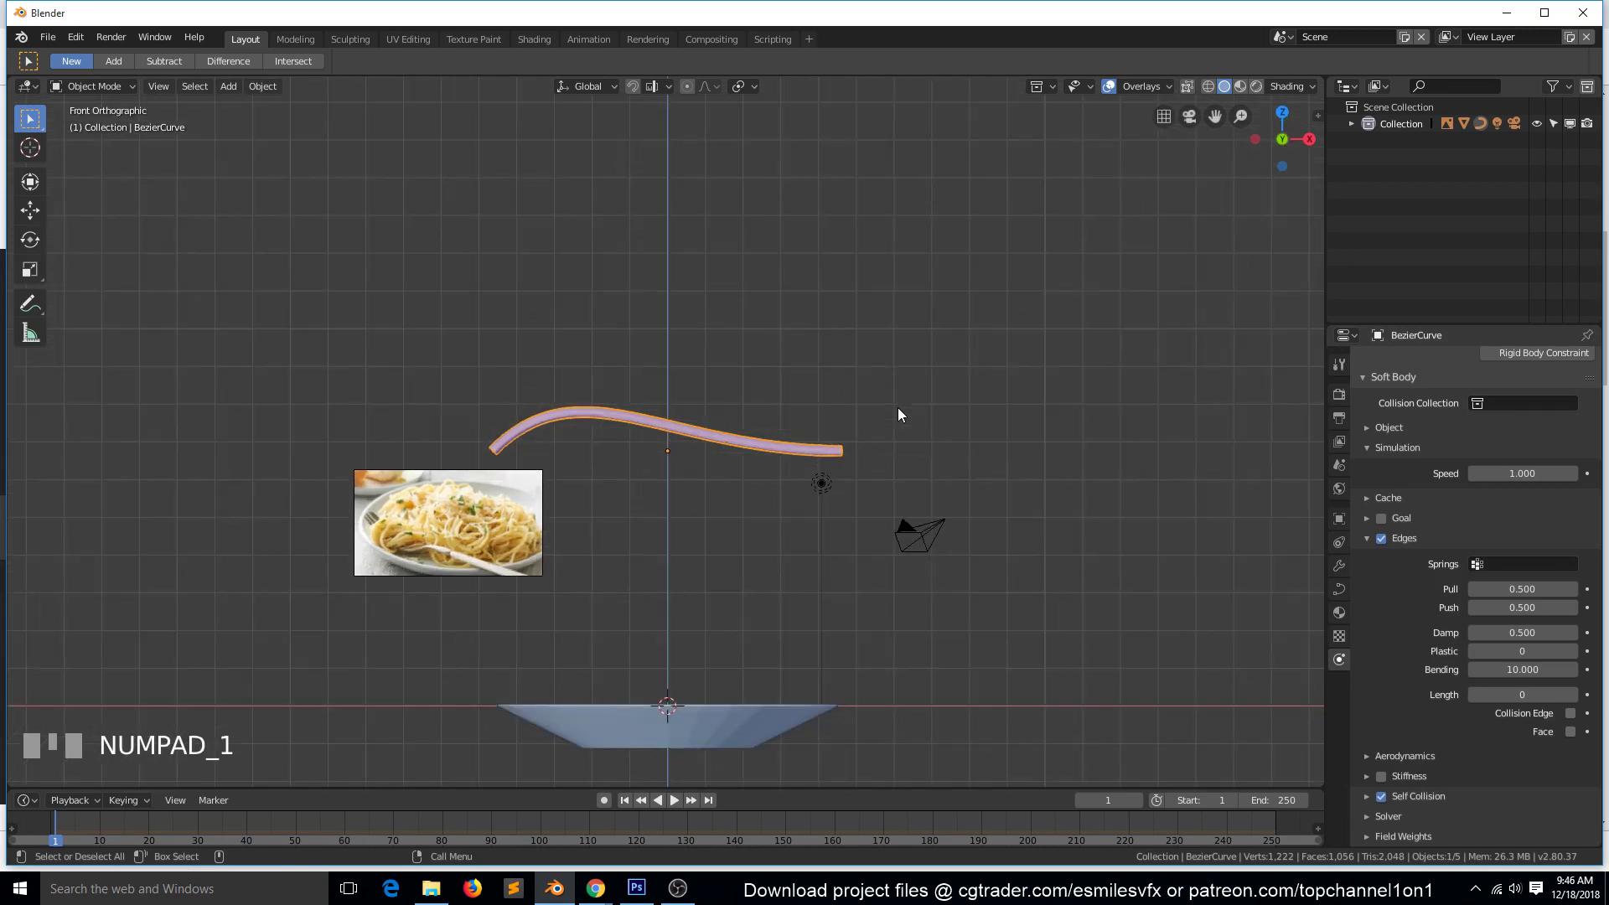
{"action": "key", "text": "r"}
{"action": "left_click", "coordinate": [890, 374]}
Replay the upright curve's drop onto the plate from two perspective angles.
{"action": "key", "text": "grave"}
{"action": "key", "text": "space"}
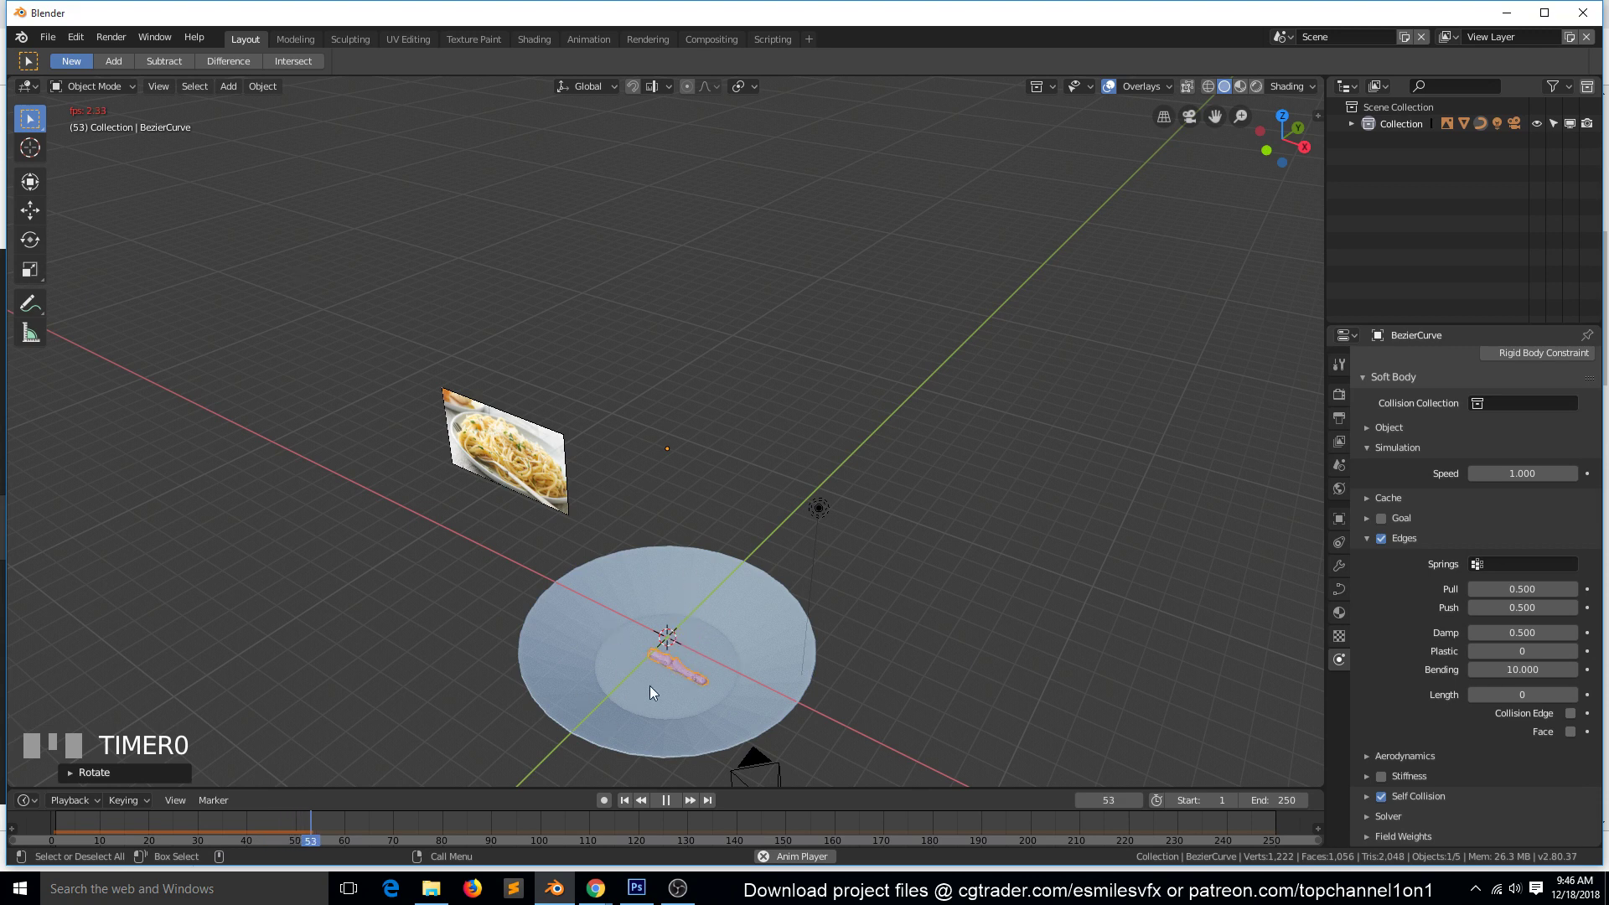
{"action": "key", "text": "Escape"}
{"action": "key", "text": "grave"}
{"action": "key", "text": "space"}
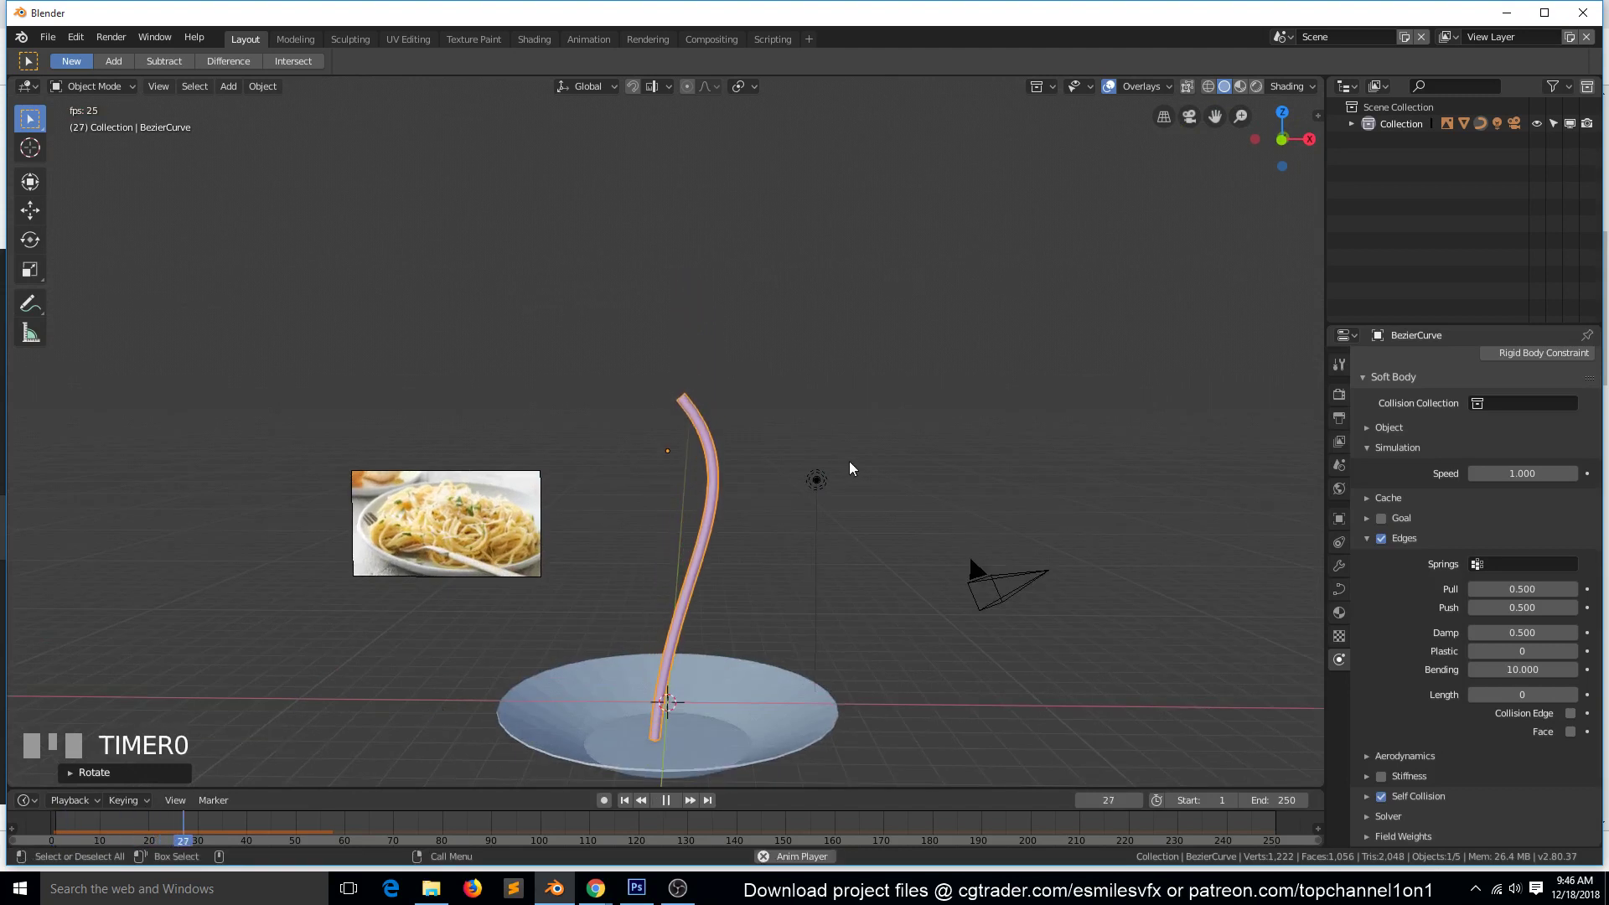
{"action": "key", "text": "Escape"}
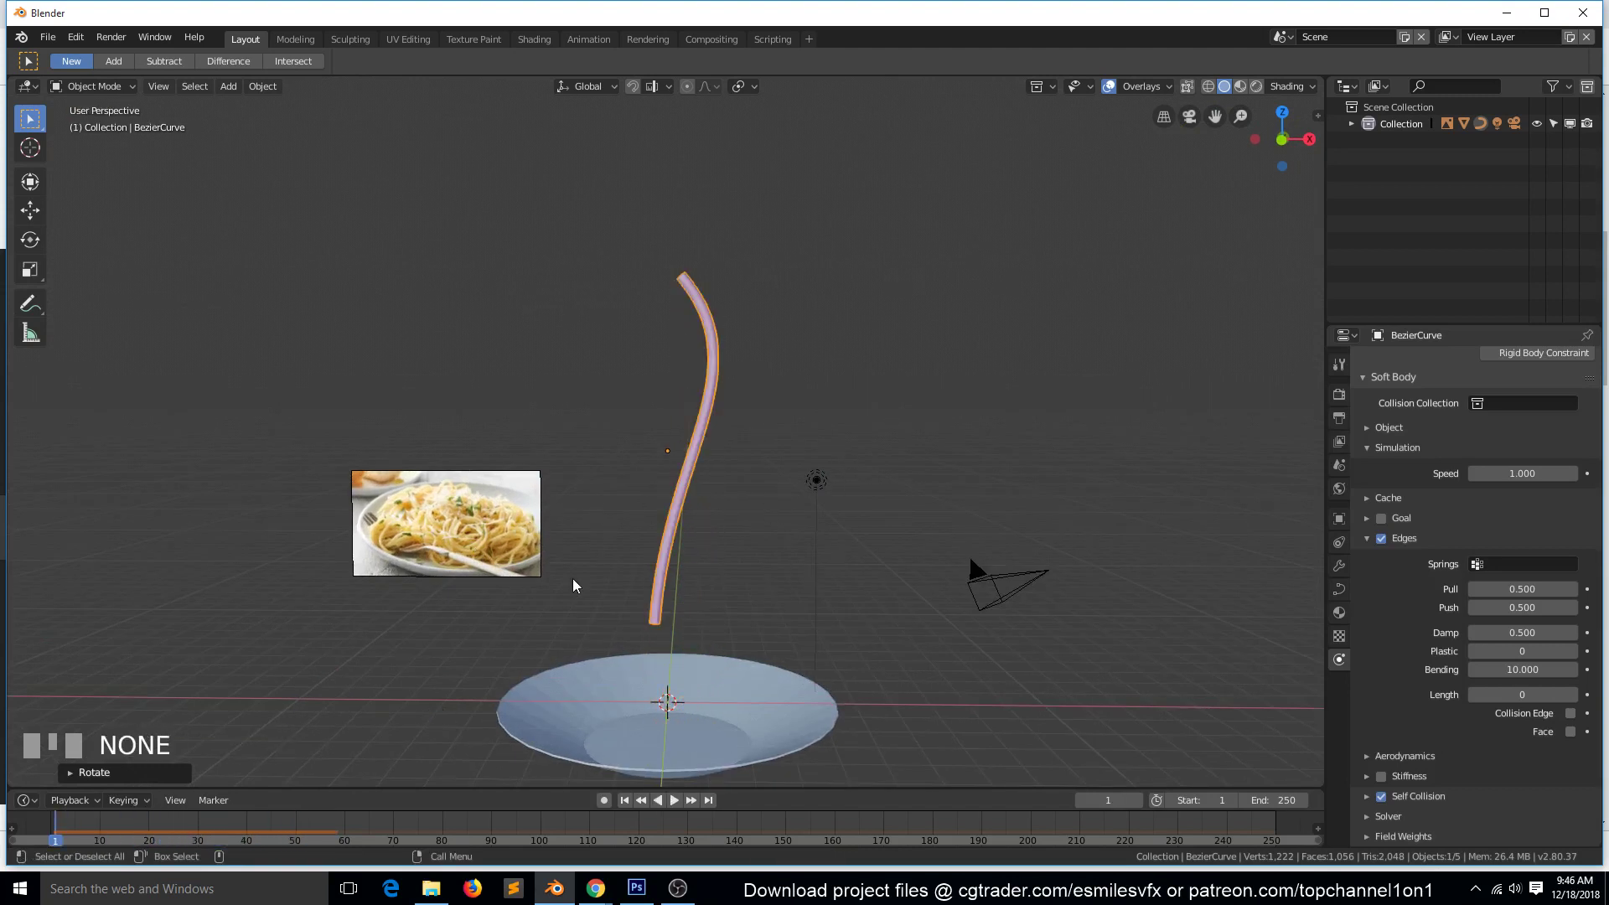
Tilt the upright curve freely with a trackball rotation and play the simulation again.
{"action": "key", "text": "r"}
{"action": "key", "text": "r"}
{"action": "key", "text": "space"}
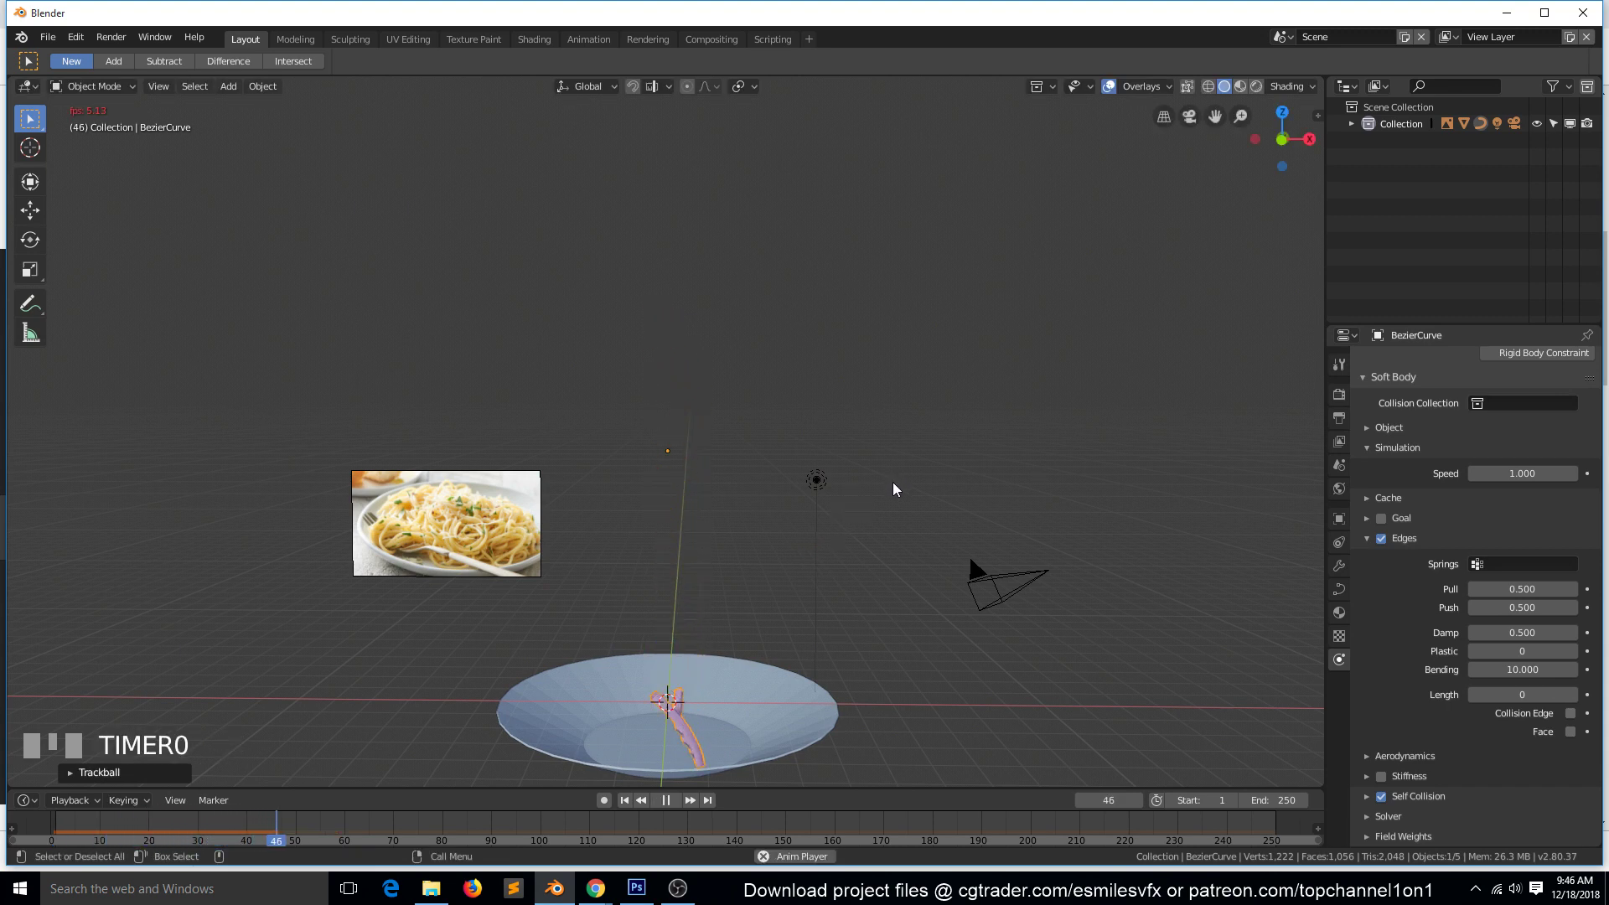
{"action": "key", "text": "Escape"}
Examine the shape and curl of the spaghetti strands in the reference photo.
{"action": "scroll", "coordinate": [450, 528], "scroll_direction": "up", "scroll_amount": 3}
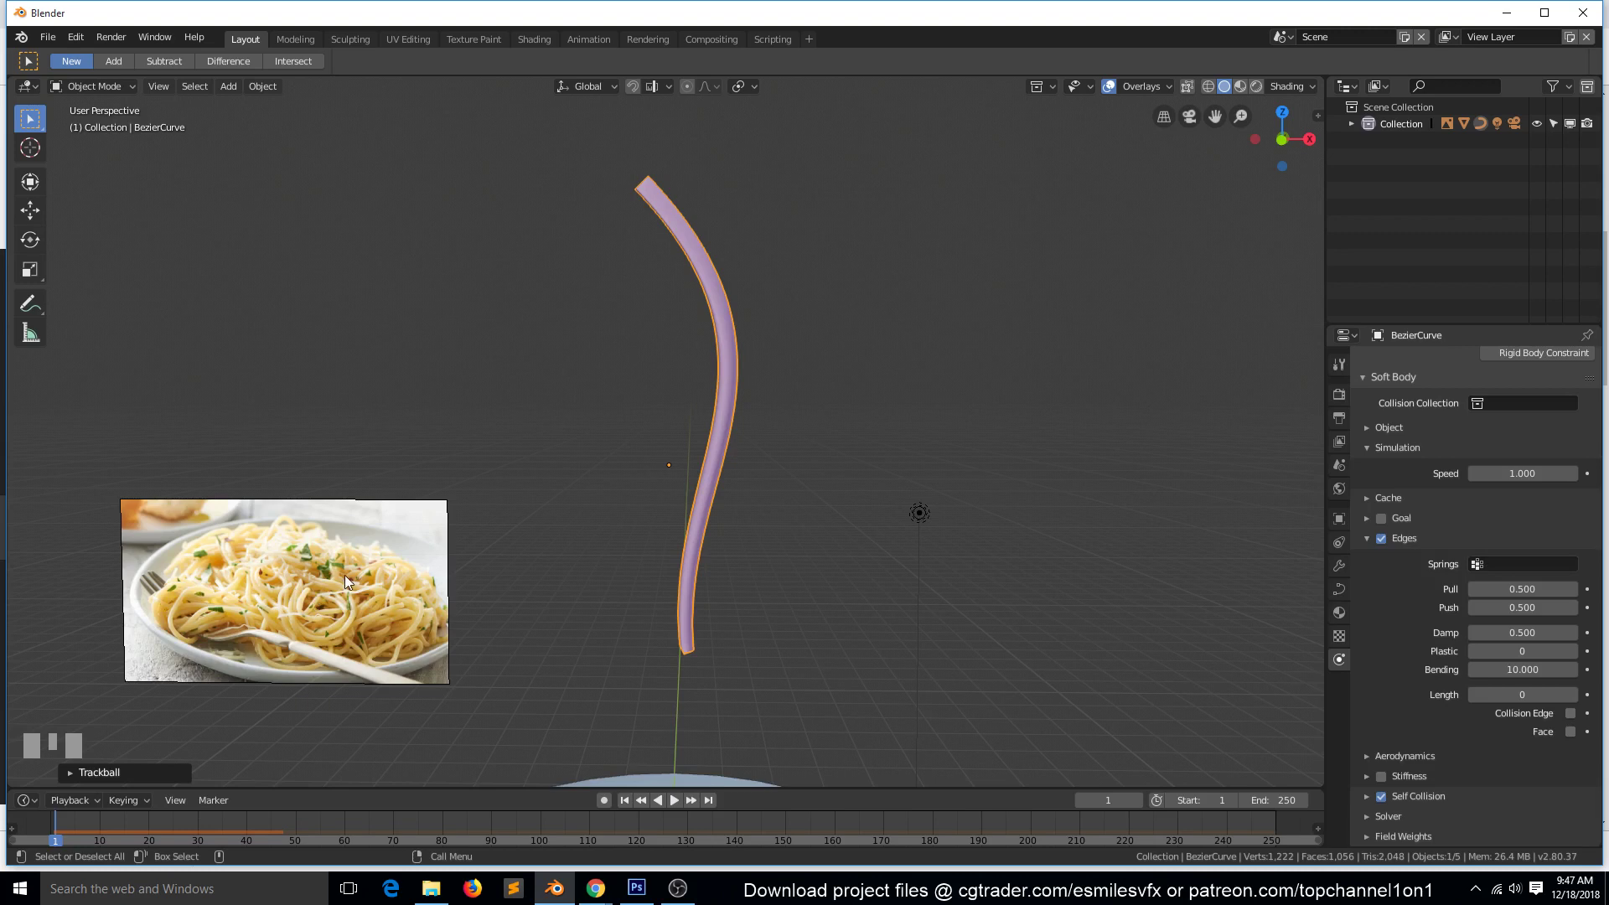
{"action": "scroll", "coordinate": [401, 558], "scroll_direction": "down", "scroll_amount": 3}
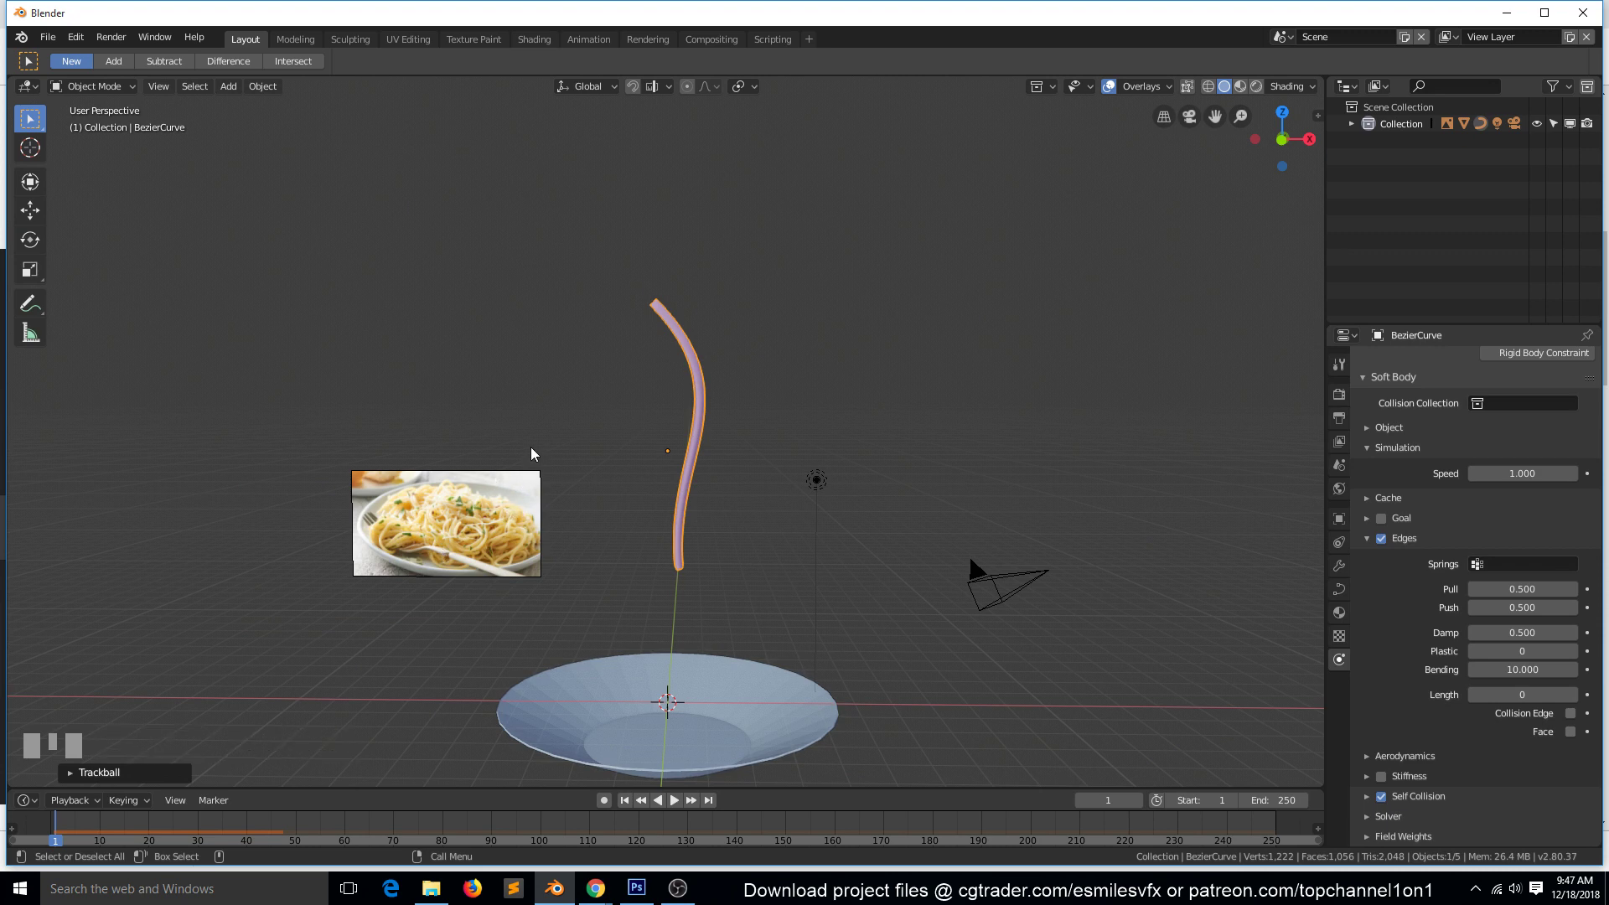
{"action": "scroll", "coordinate": [284, 657], "scroll_direction": "up", "scroll_amount": 3}
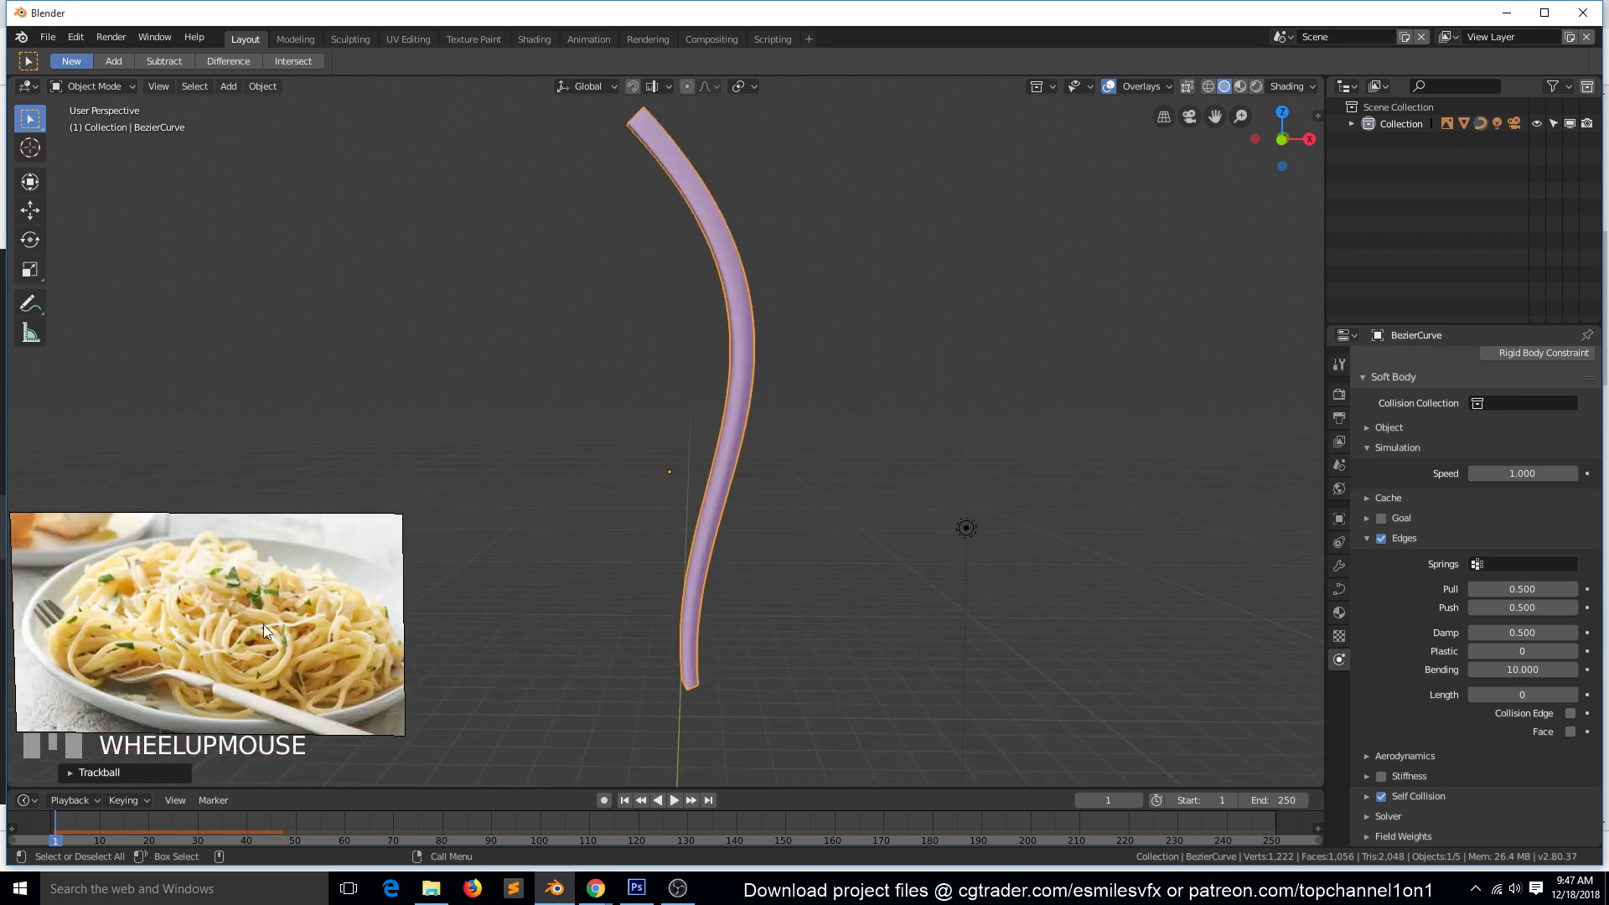
{"action": "scroll", "coordinate": [318, 635], "scroll_direction": "down", "scroll_amount": 1}
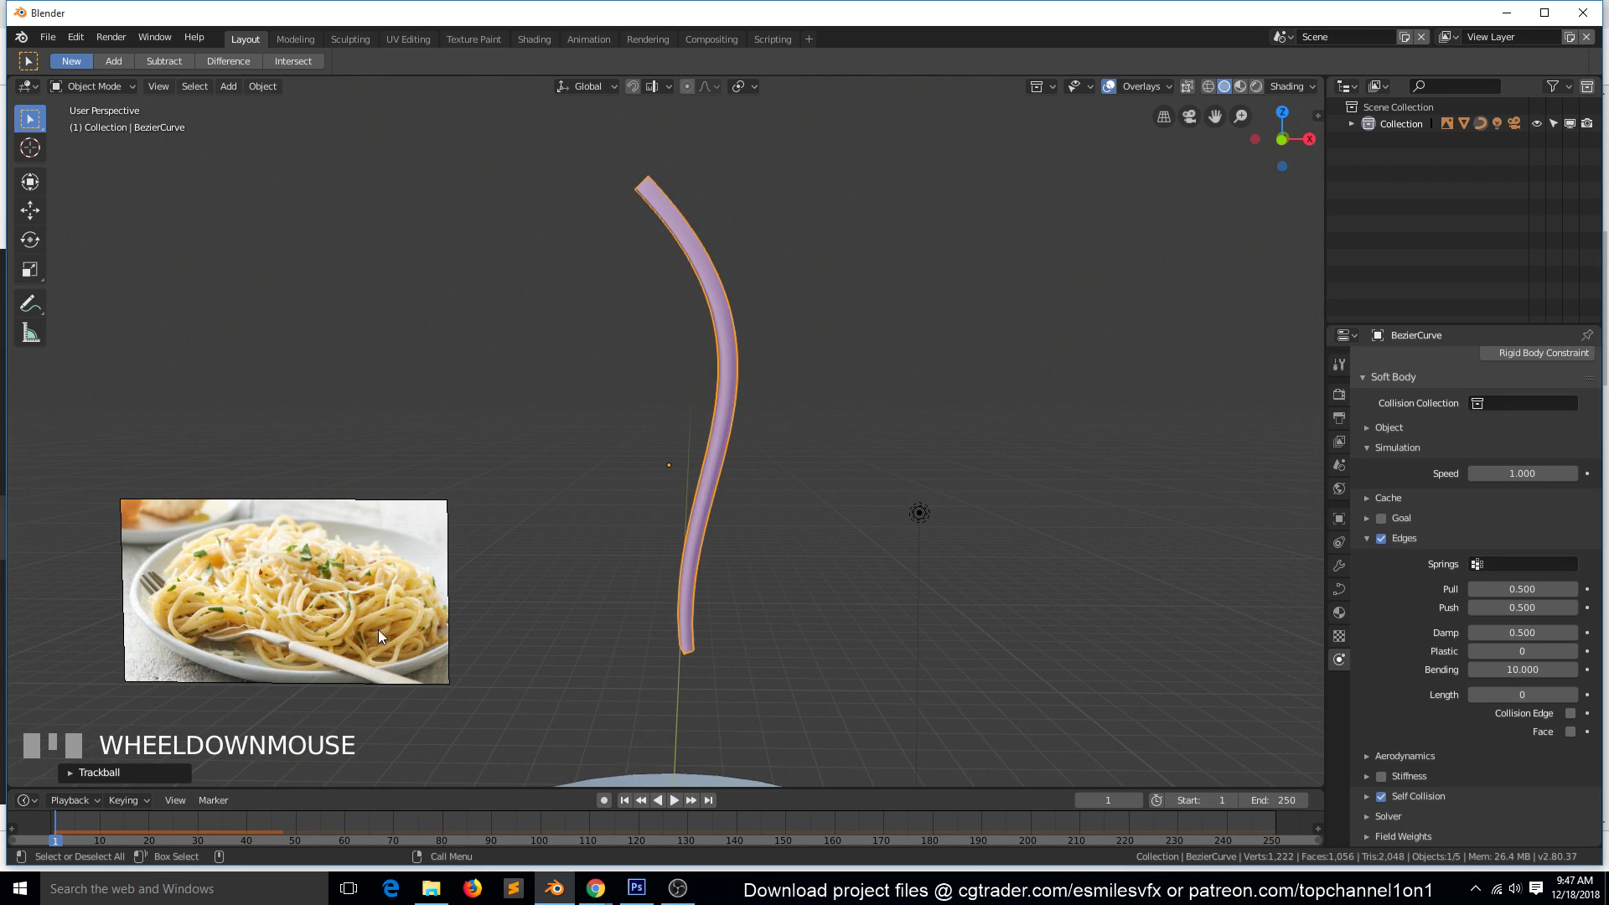
{"action": "scroll", "coordinate": [302, 595], "scroll_direction": "down", "scroll_amount": 1}
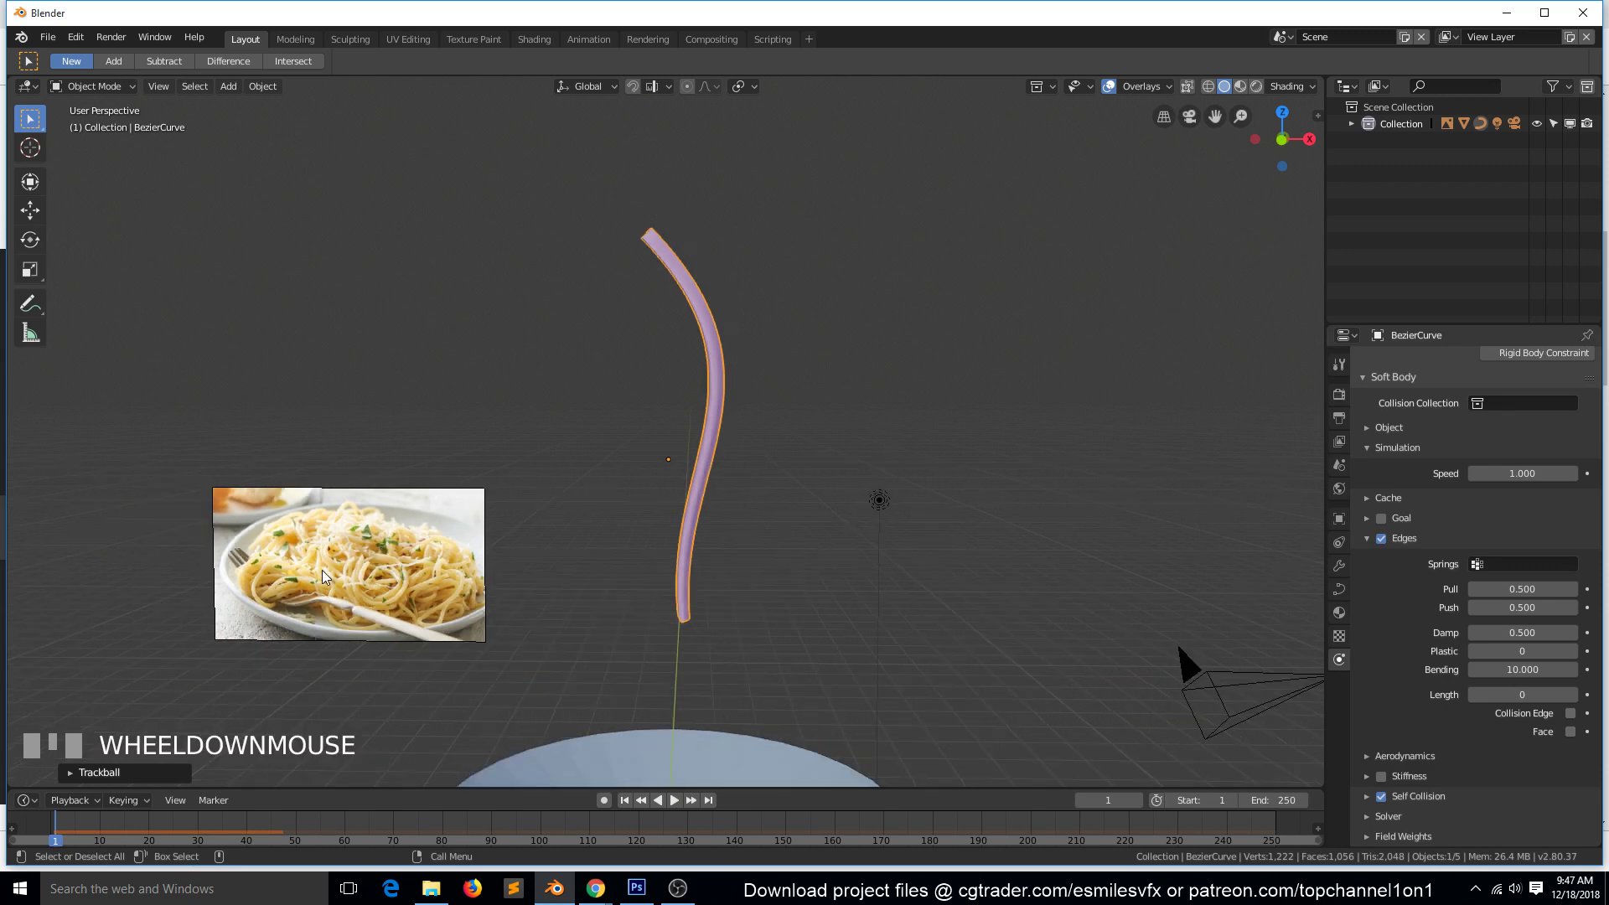
{"action": "scroll", "coordinate": [345, 549], "scroll_direction": "down", "scroll_amount": 2}
{"action": "scroll", "coordinate": [368, 549], "scroll_direction": "up", "scroll_amount": 1}
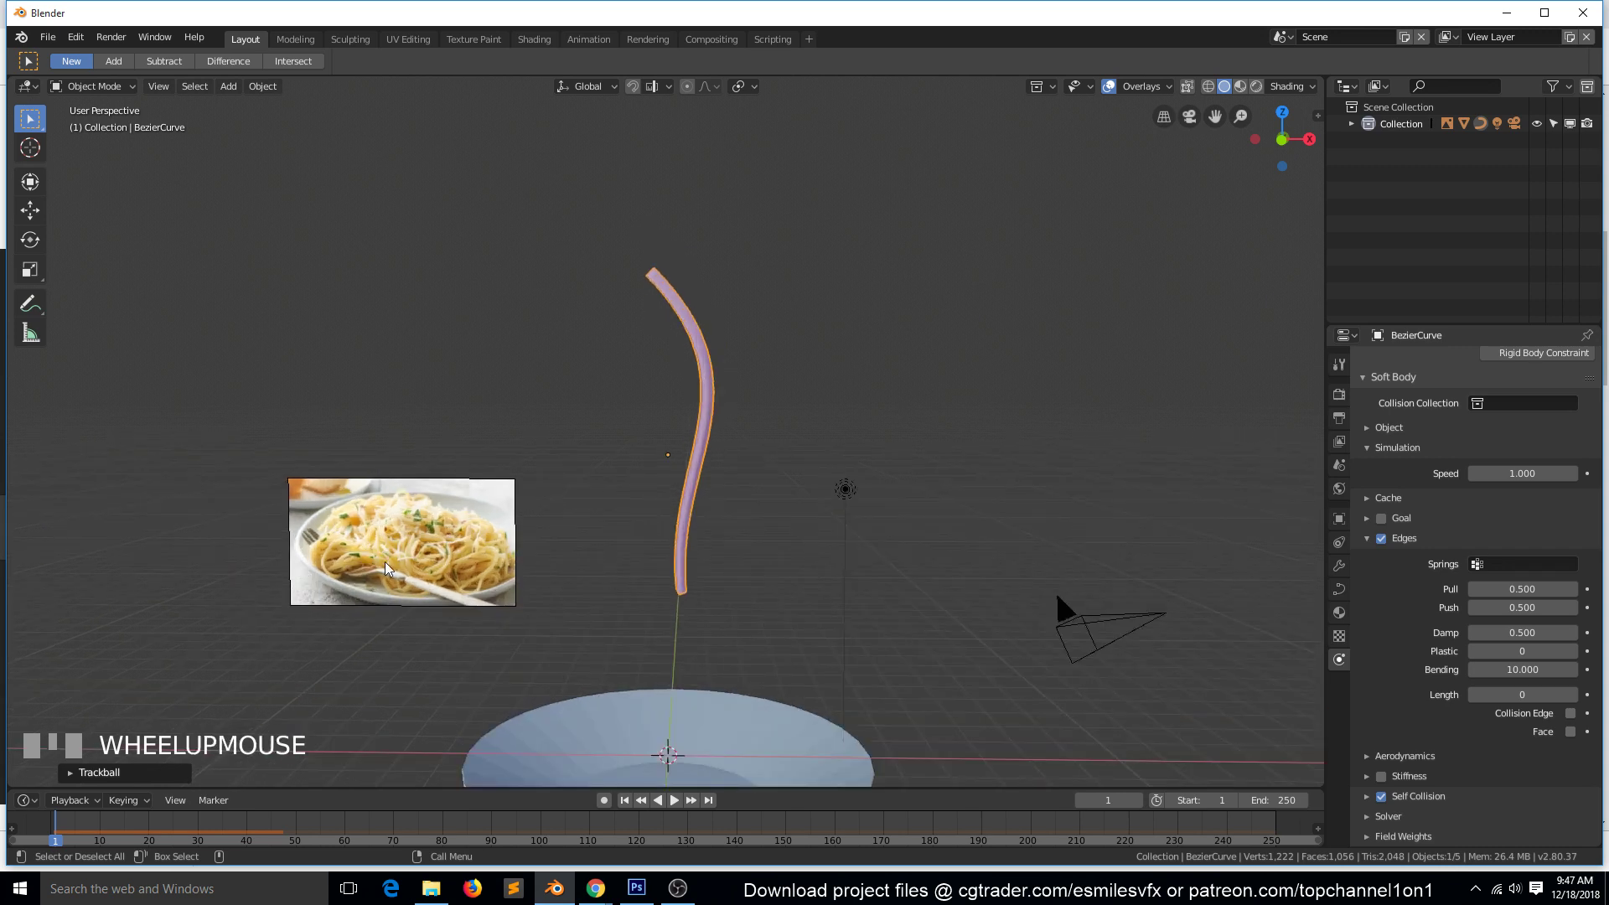